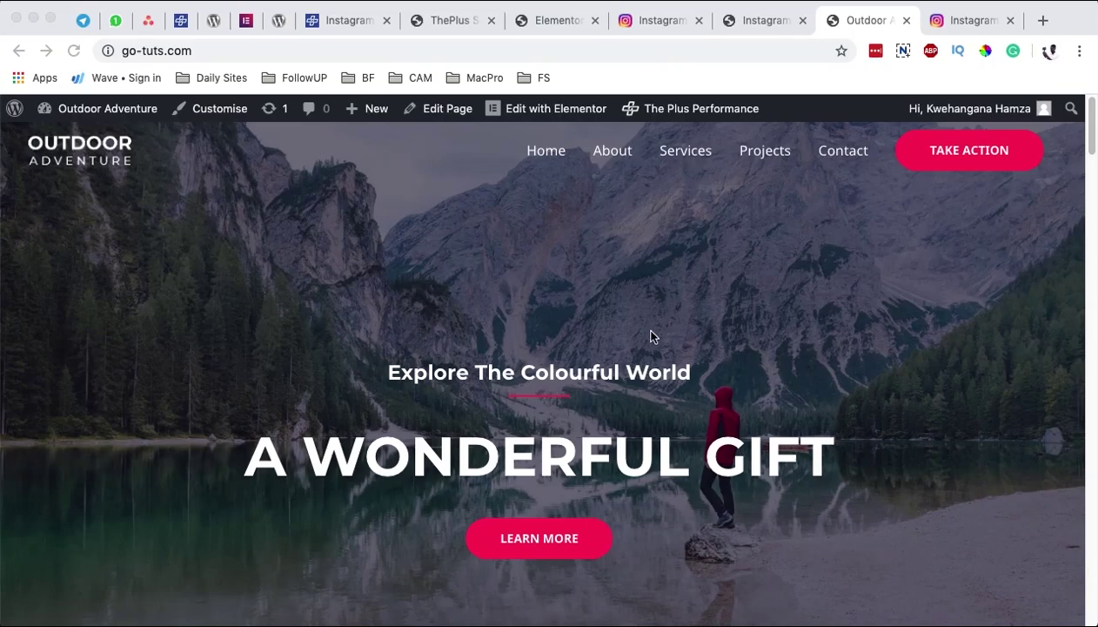
Scroll through the live page's Follow Me On Insta photo feed, then switch to the Elementor editor tab.
{"action": "scroll", "coordinate": [653, 337], "scroll_direction": "down", "scroll_amount": 15}
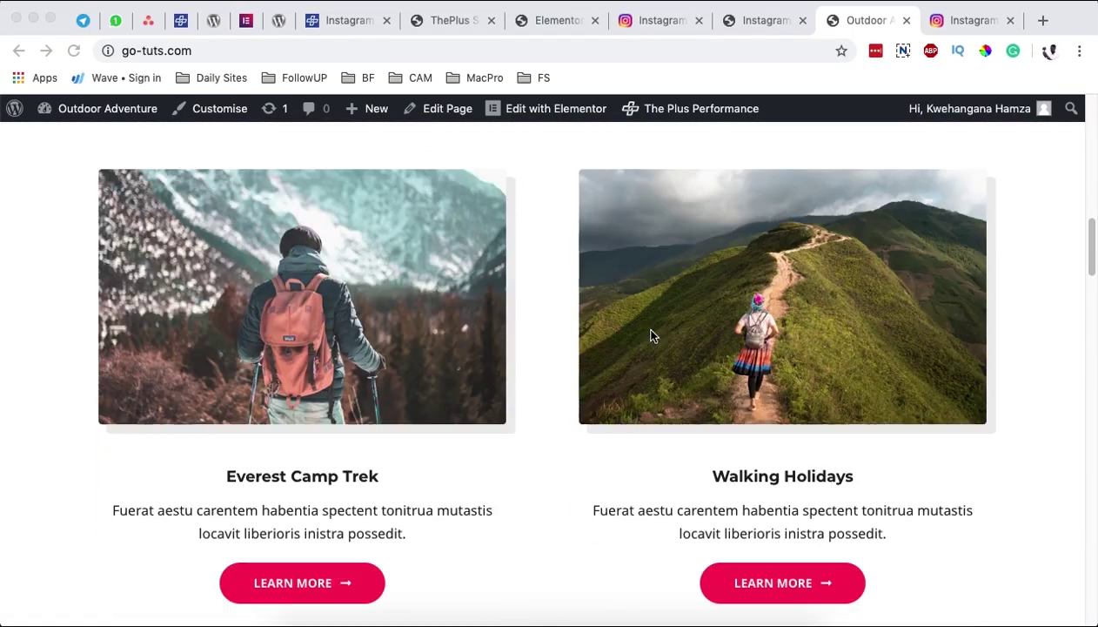
{"action": "scroll", "coordinate": [653, 337], "scroll_direction": "down", "scroll_amount": 18}
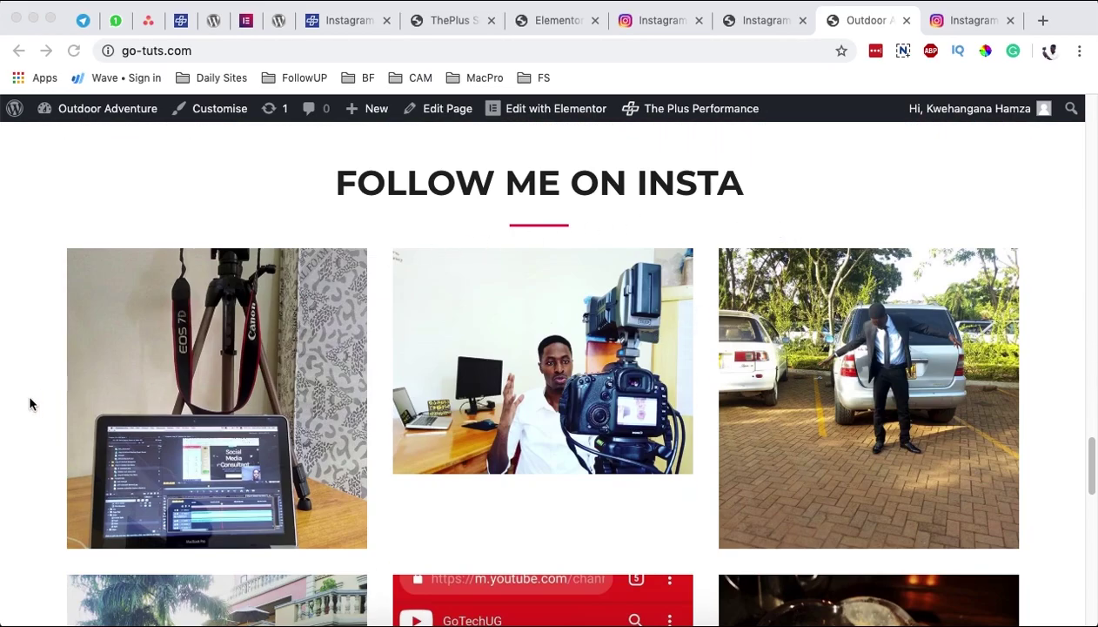
{"action": "left_click", "coordinate": [30, 403]}
{"action": "scroll", "coordinate": [543, 361], "scroll_direction": "down", "scroll_amount": 5}
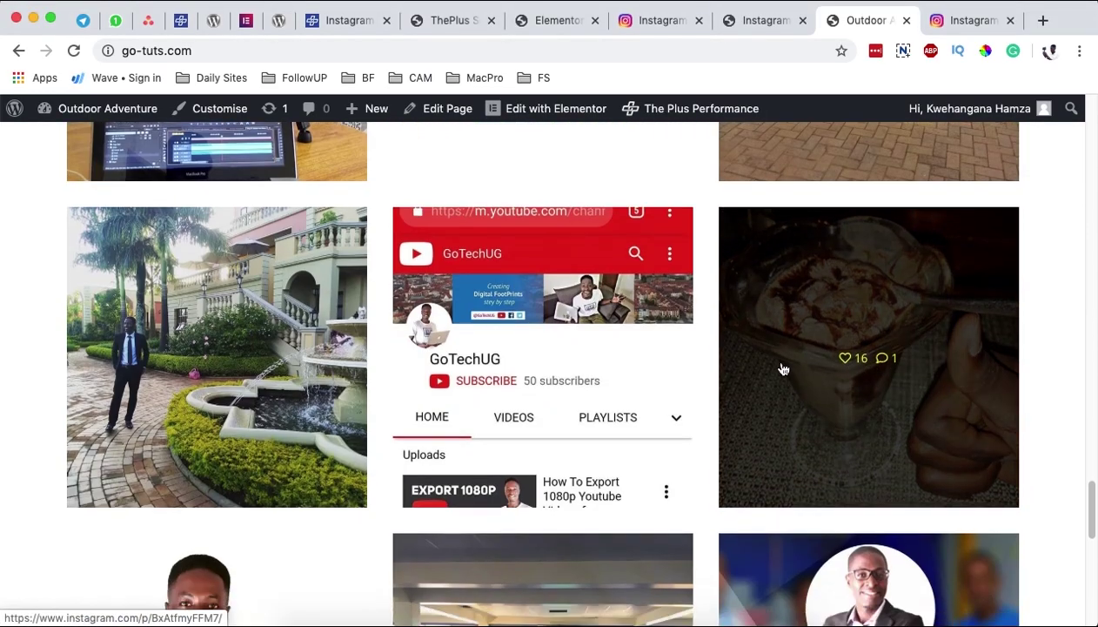
{"action": "scroll", "coordinate": [782, 370], "scroll_direction": "down", "scroll_amount": 6}
{"action": "scroll", "coordinate": [489, 360], "scroll_direction": "down", "scroll_amount": 4}
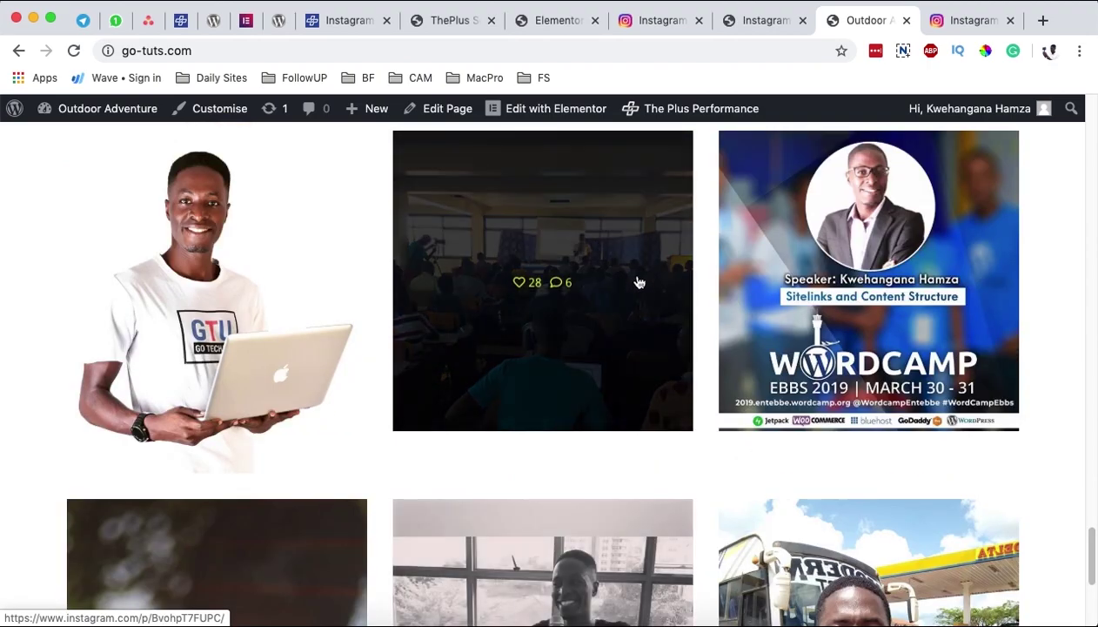
{"action": "left_click", "coordinate": [548, 21]}
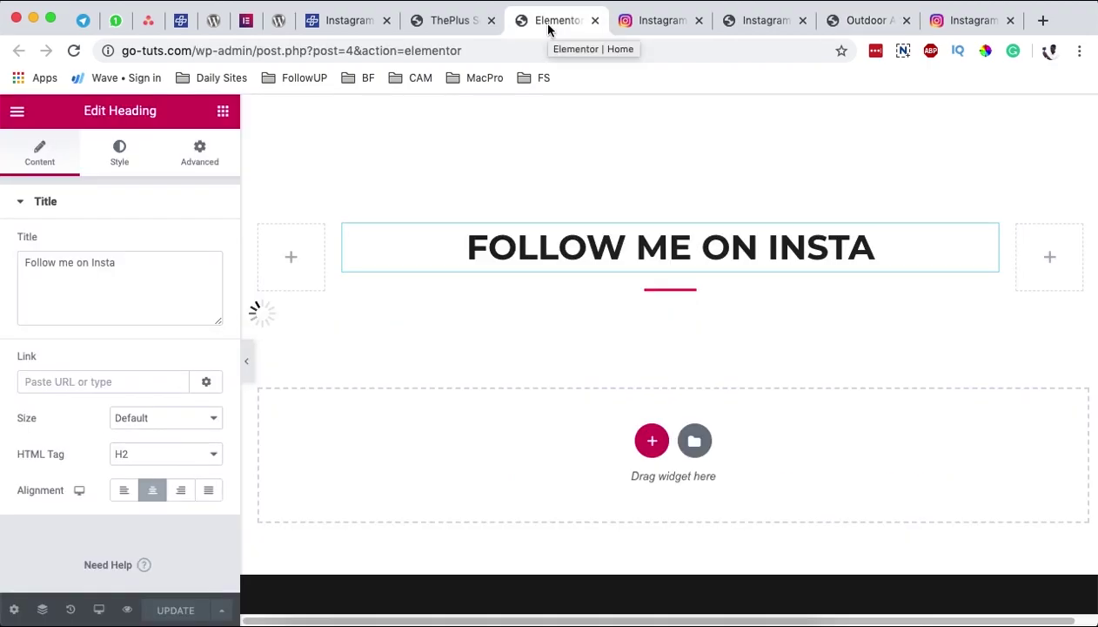
Switch to the ThePlus settings tab and go to the Installed Plugins list.
{"action": "left_click", "coordinate": [459, 27]}
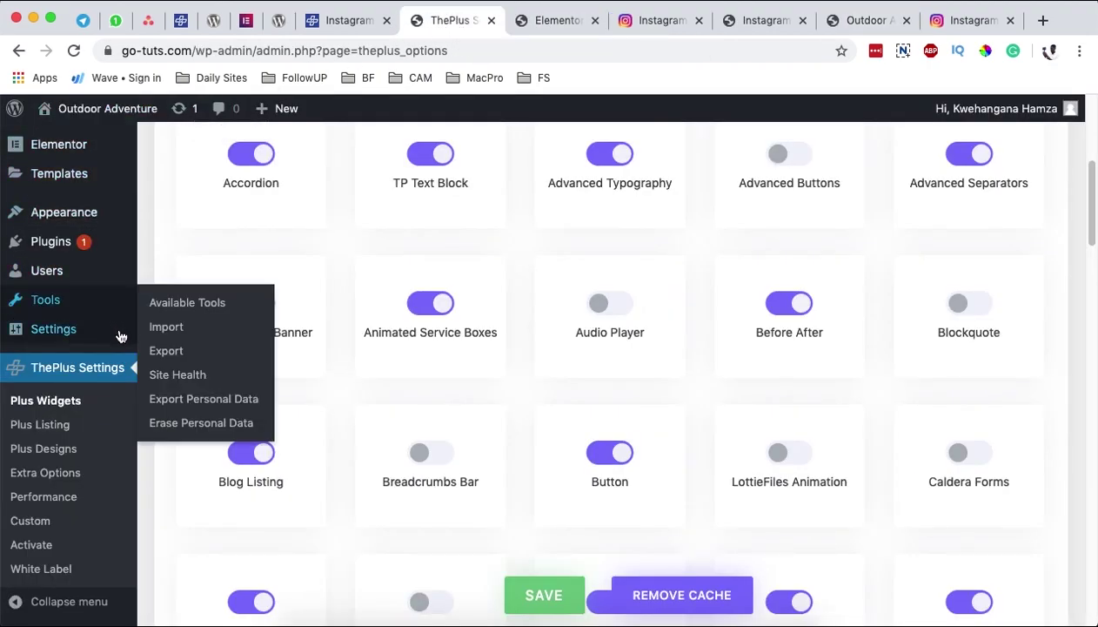
{"action": "scroll", "coordinate": [102, 346], "scroll_direction": "down", "scroll_amount": 2}
{"action": "mouse_move", "coordinate": [101, 324]}
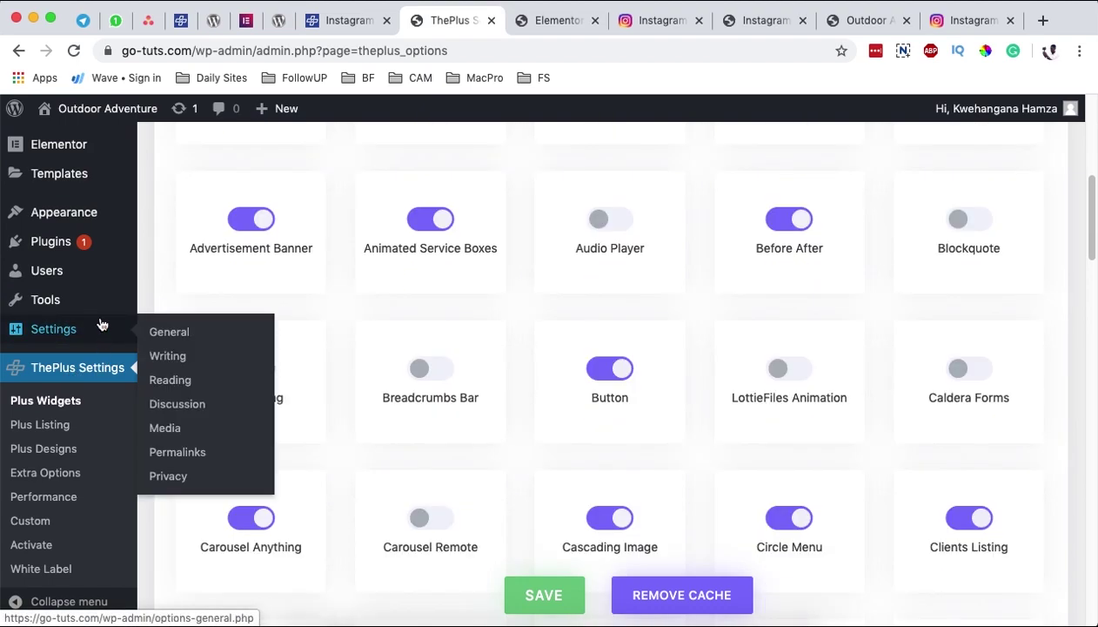
{"action": "left_click", "coordinate": [17, 247]}
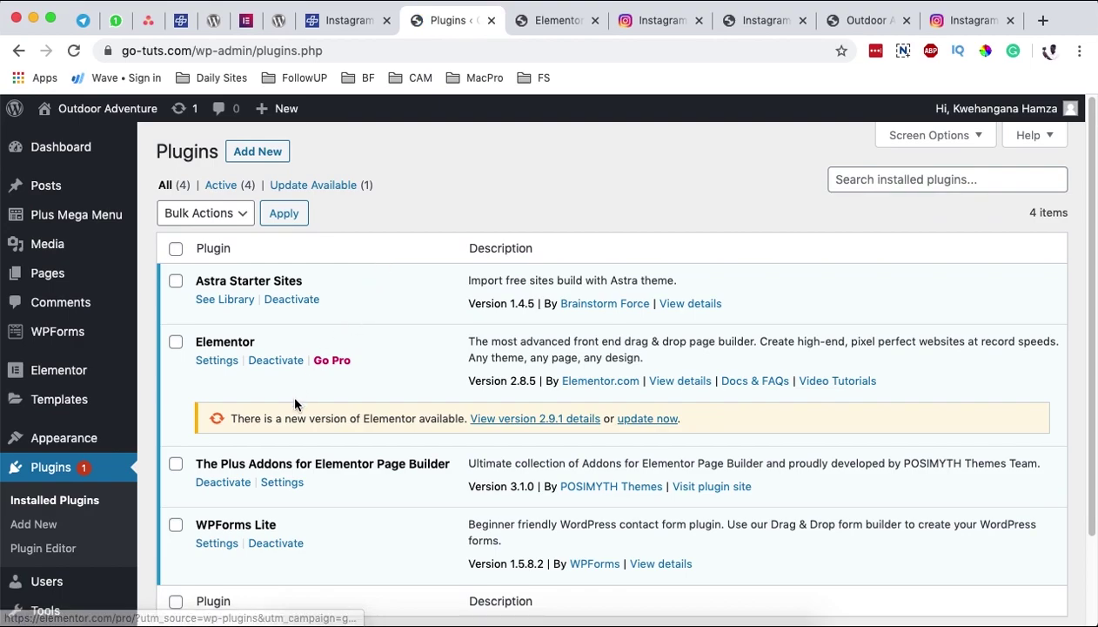
Highlight The Plus Addons for Elementor Page Builder among the plugins, then go to ThePlus Settings.
{"action": "scroll", "coordinate": [287, 396], "scroll_direction": "down", "scroll_amount": 1}
{"action": "left_click_drag", "start_coordinate": [249, 441], "coordinate": [411, 442]}
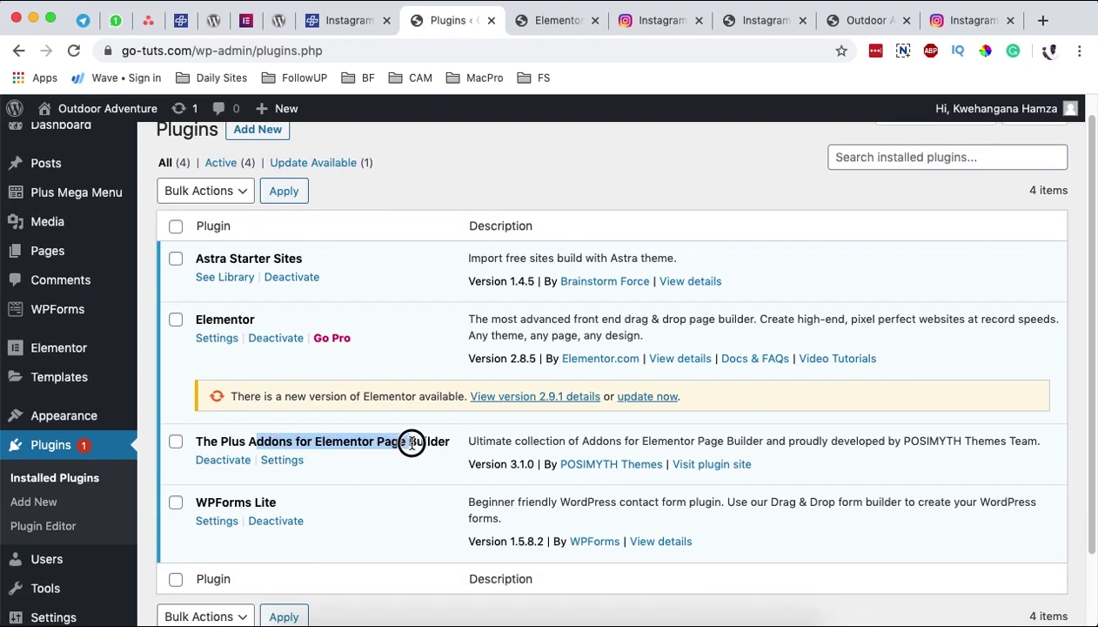
{"action": "left_click", "coordinate": [383, 441]}
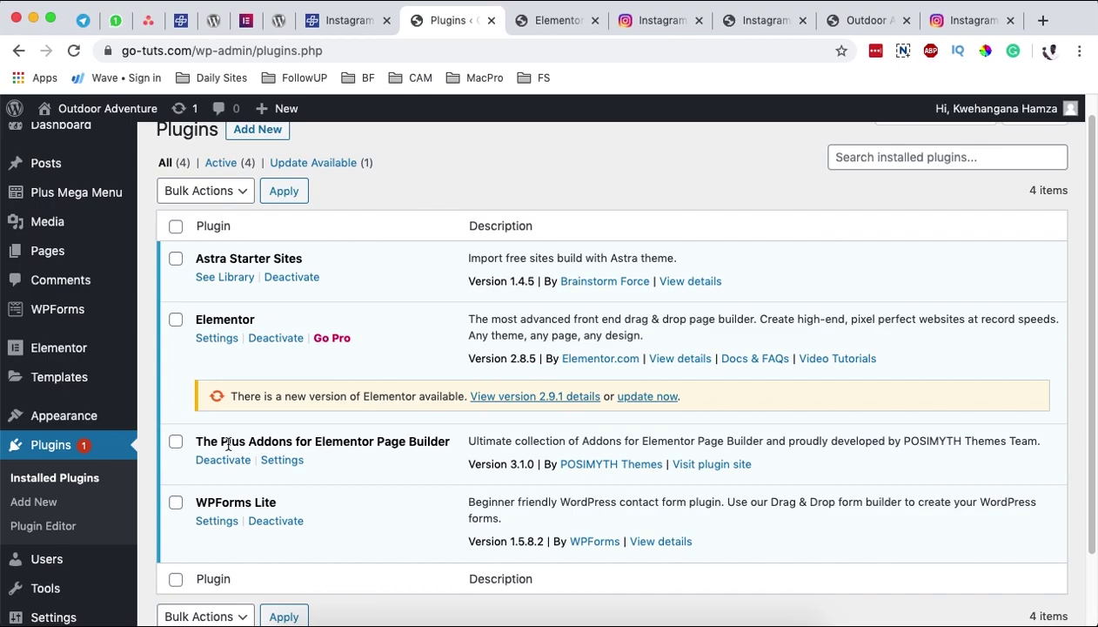
{"action": "scroll", "coordinate": [368, 484], "scroll_direction": "up", "scroll_amount": 1}
{"action": "scroll", "coordinate": [372, 473], "scroll_direction": "down", "scroll_amount": 5}
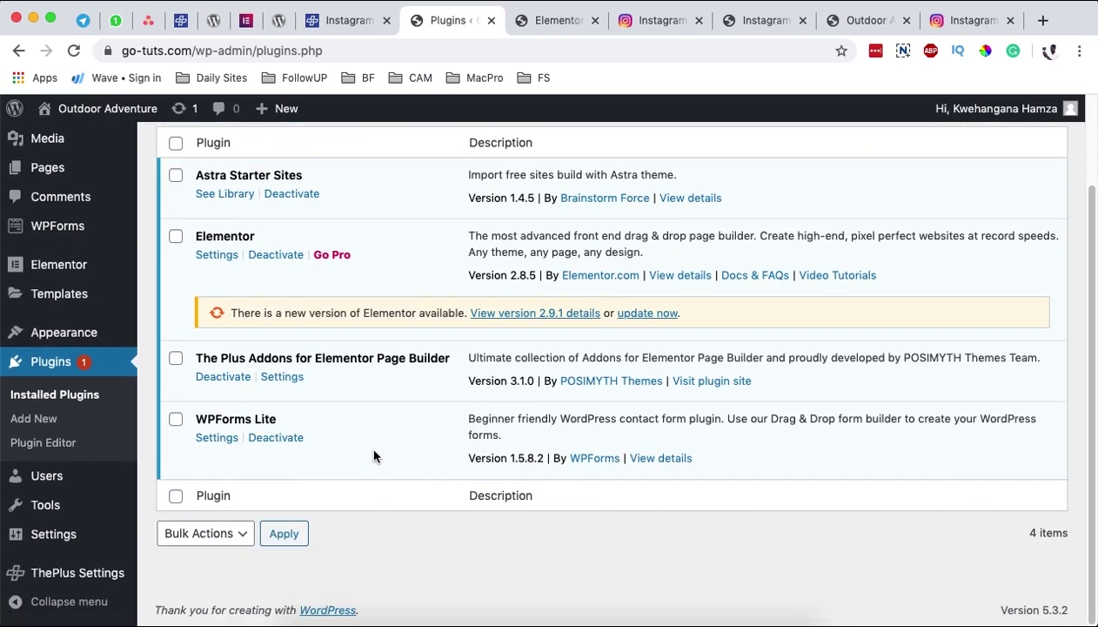
{"action": "left_click", "coordinate": [77, 573]}
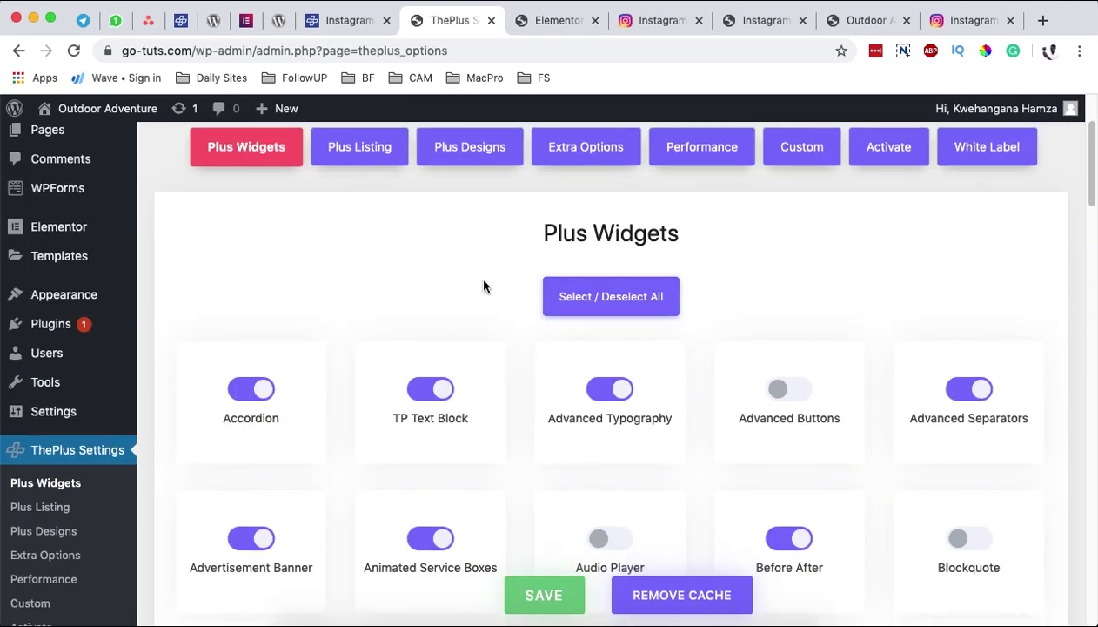
Scroll the Plus Widgets list down to Instagram and confirm its toggle is on.
{"action": "scroll", "coordinate": [502, 384], "scroll_direction": "down", "scroll_amount": 3}
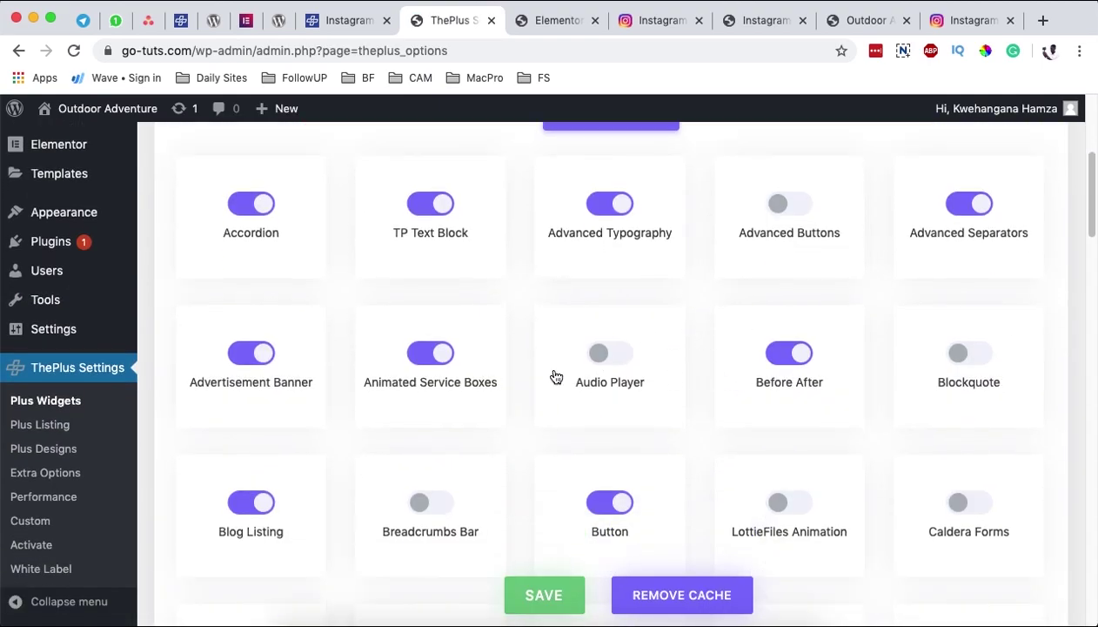
{"action": "scroll", "coordinate": [607, 434], "scroll_direction": "down", "scroll_amount": 4}
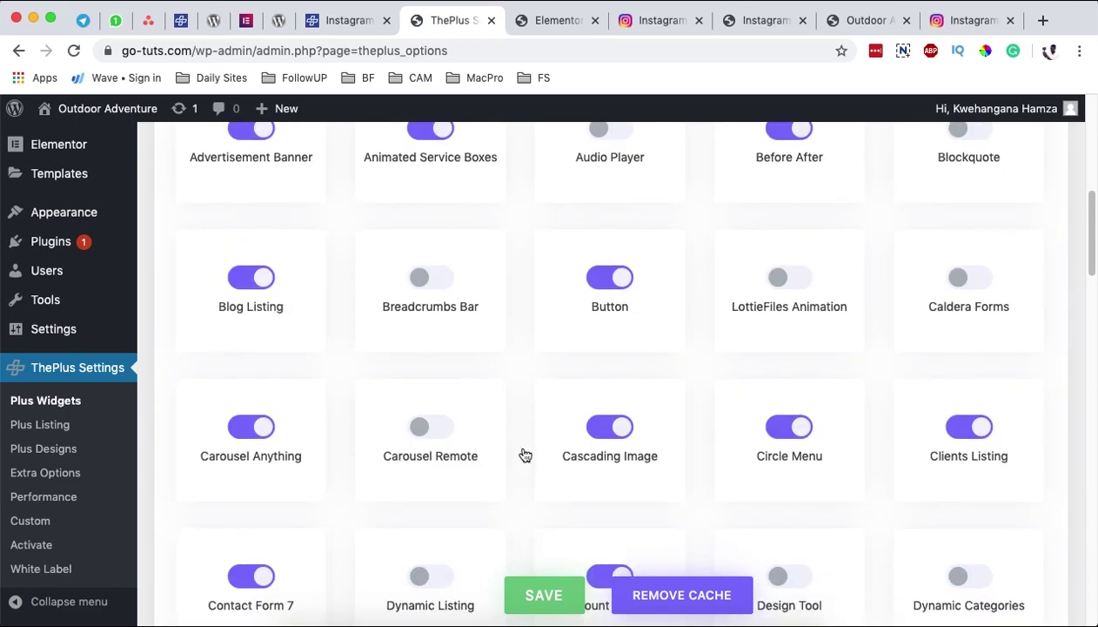
{"action": "scroll", "coordinate": [525, 455], "scroll_direction": "down", "scroll_amount": 5}
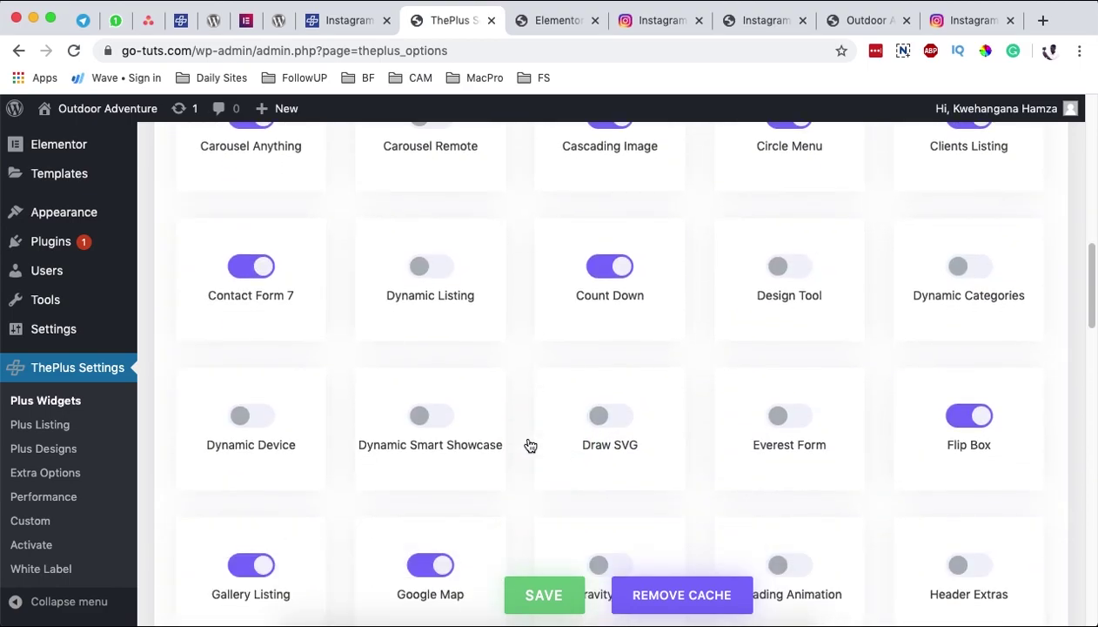
{"action": "scroll", "coordinate": [530, 445], "scroll_direction": "down", "scroll_amount": 6}
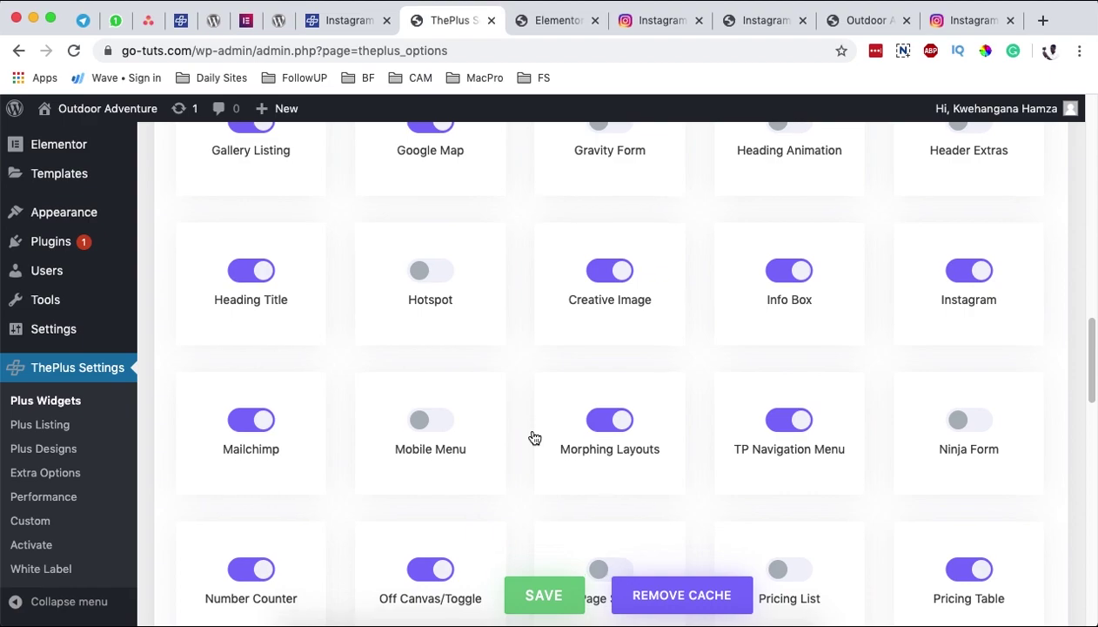
{"action": "scroll", "coordinate": [534, 437], "scroll_direction": "down", "scroll_amount": 2}
{"action": "scroll", "coordinate": [534, 438], "scroll_direction": "down", "scroll_amount": 2}
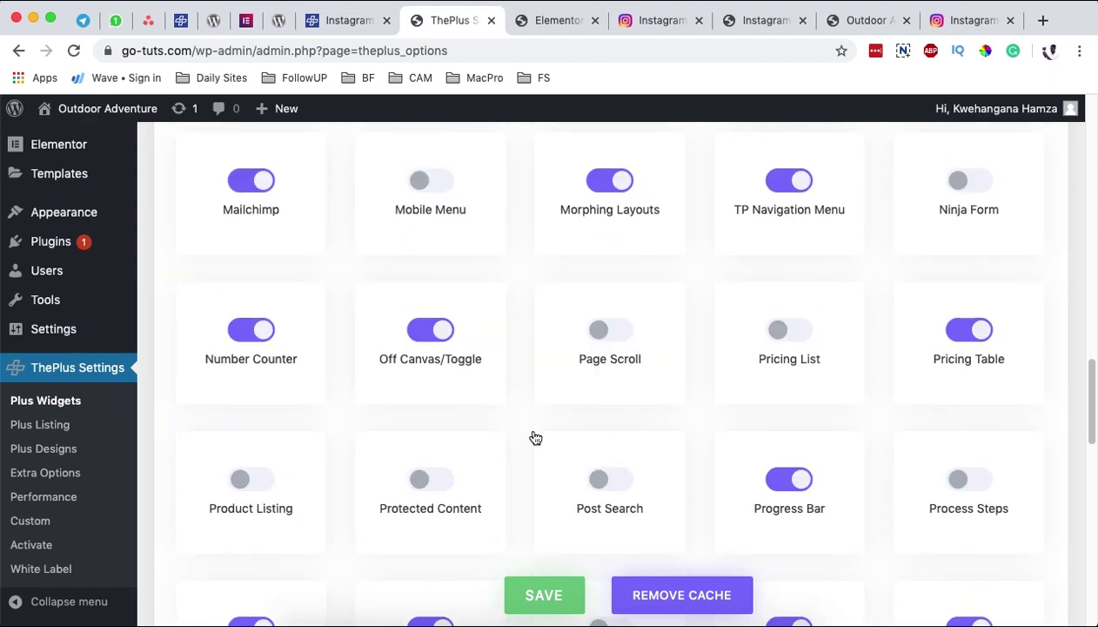
{"action": "scroll", "coordinate": [519, 444], "scroll_direction": "down", "scroll_amount": 1}
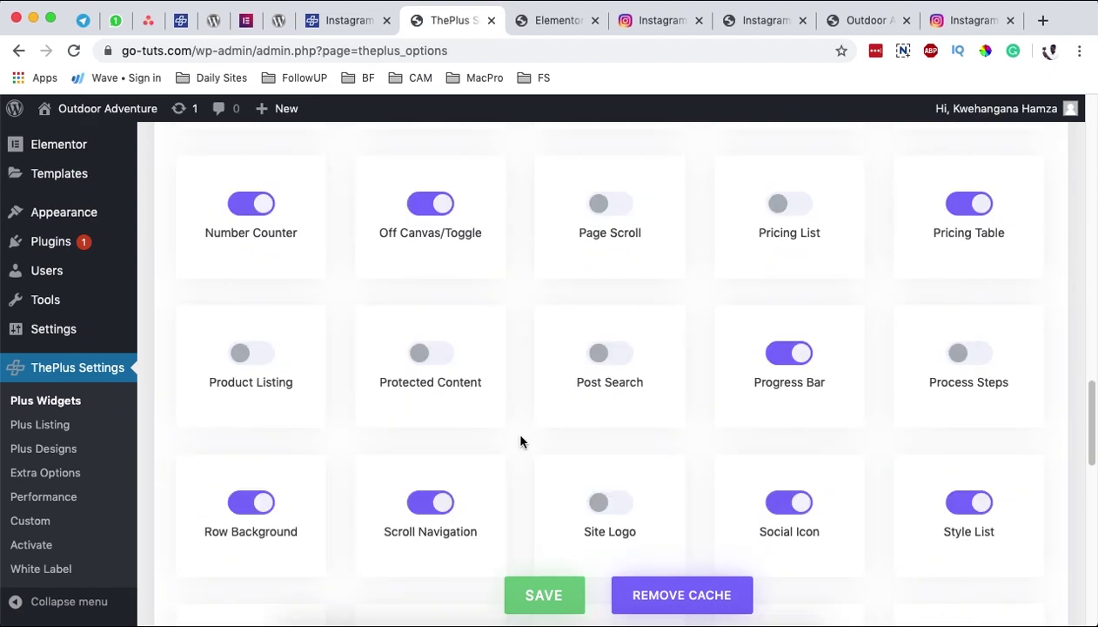
{"action": "scroll", "coordinate": [522, 443], "scroll_direction": "down", "scroll_amount": 1}
{"action": "scroll", "coordinate": [523, 443], "scroll_direction": "down", "scroll_amount": 5}
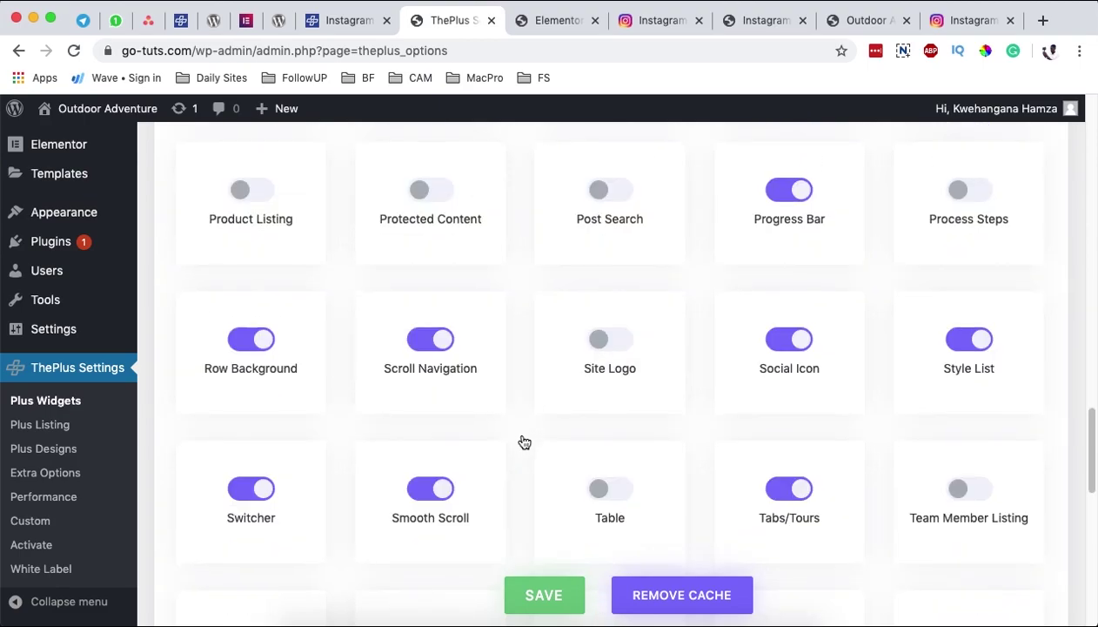
{"action": "scroll", "coordinate": [524, 441], "scroll_direction": "down", "scroll_amount": 4}
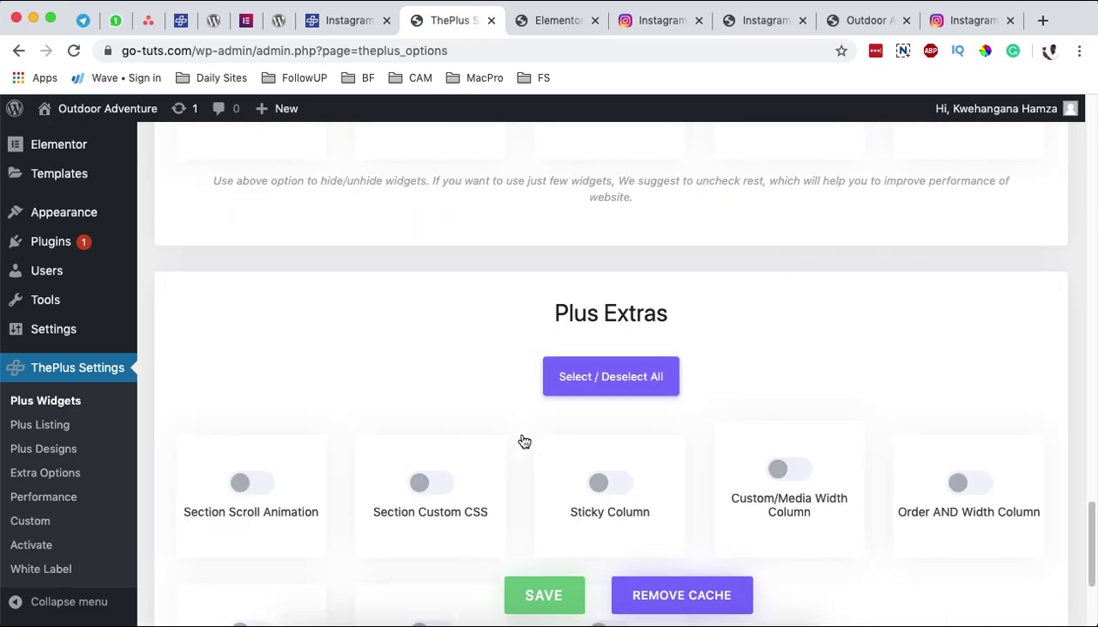
{"action": "scroll", "coordinate": [522, 441], "scroll_direction": "up", "scroll_amount": 20}
{"action": "scroll", "coordinate": [525, 439], "scroll_direction": "down", "scroll_amount": 1}
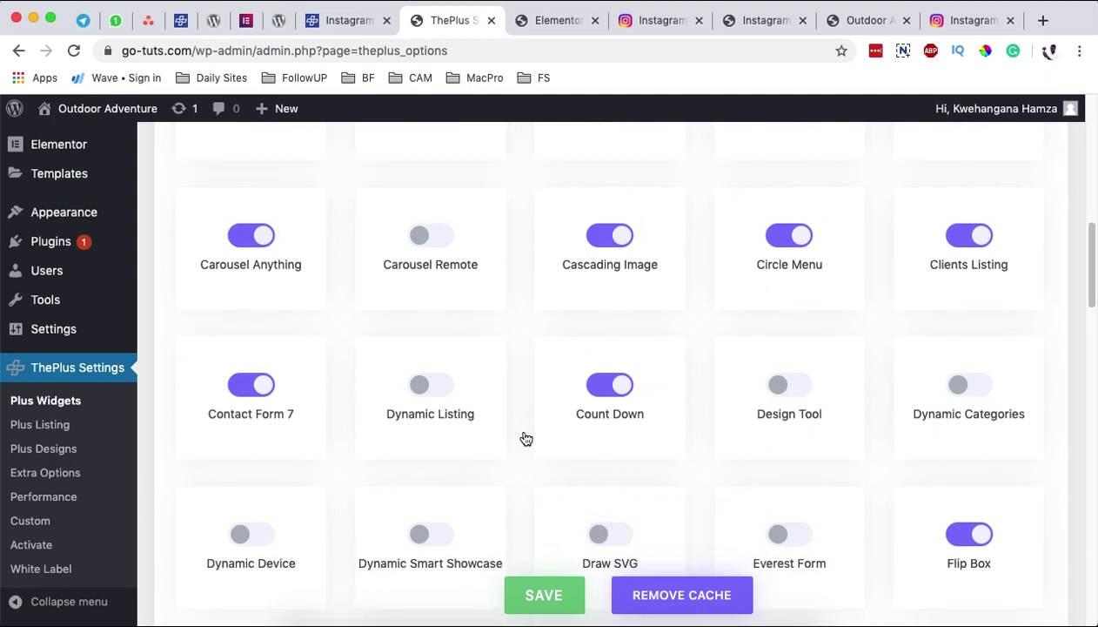
{"action": "scroll", "coordinate": [526, 438], "scroll_direction": "down", "scroll_amount": 7}
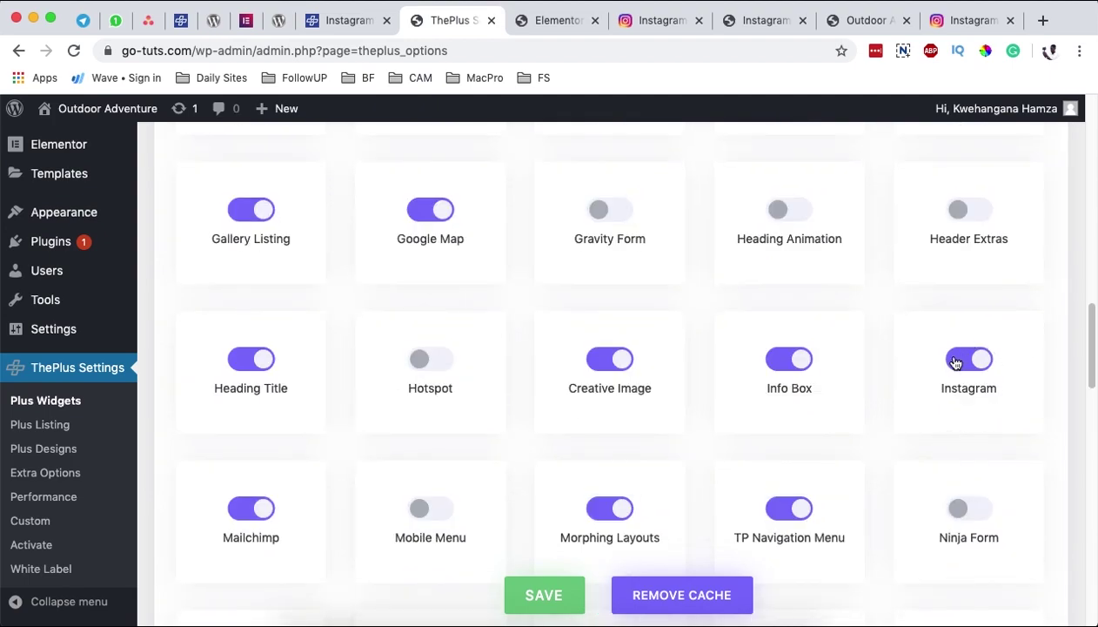
{"action": "left_click", "coordinate": [981, 367]}
{"action": "left_click", "coordinate": [983, 366]}
Leave Heading Animation and Gravity Form off, keep Instagram enabled, and save the widget settings.
{"action": "left_click", "coordinate": [805, 215]}
{"action": "left_click", "coordinate": [774, 215]}
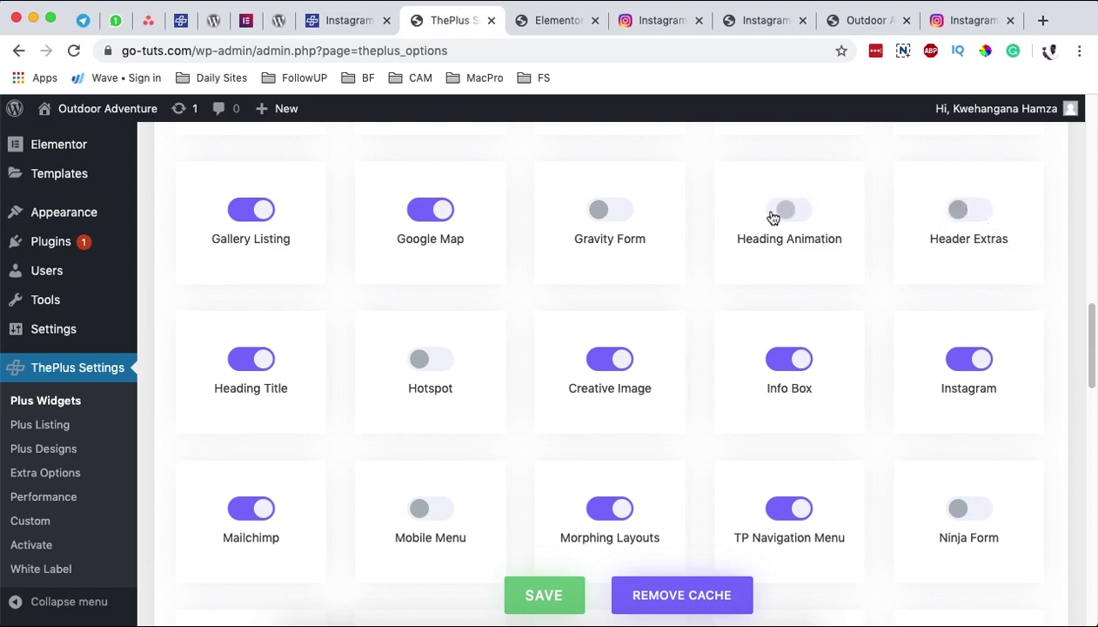
{"action": "left_click", "coordinate": [627, 217]}
{"action": "left_click", "coordinate": [592, 216]}
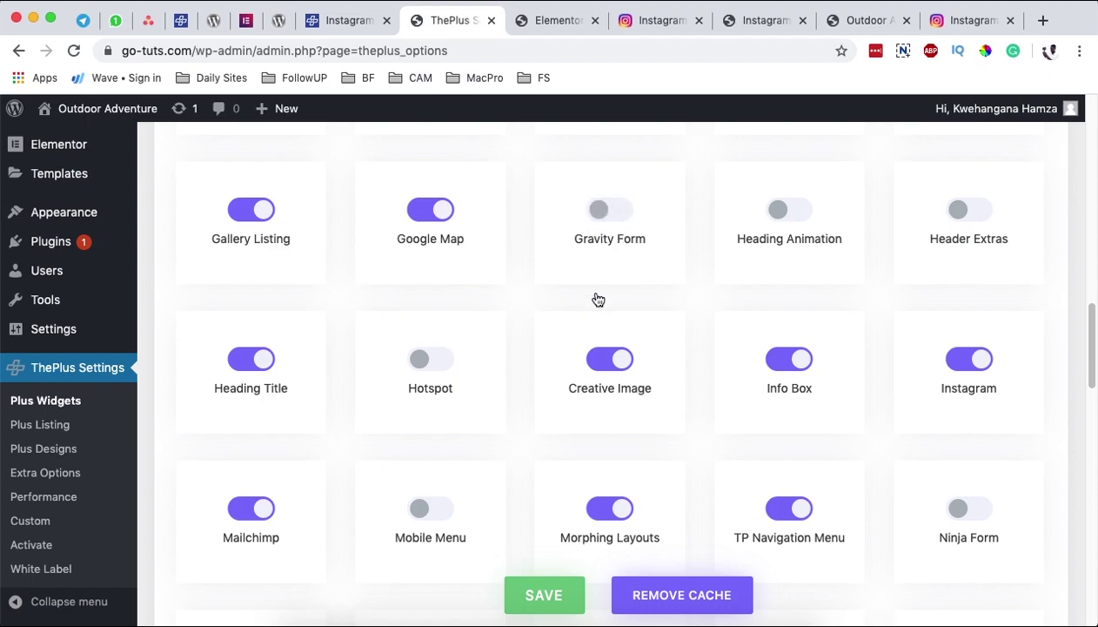
{"action": "left_click", "coordinate": [961, 363]}
{"action": "left_click", "coordinate": [986, 364]}
{"action": "left_click", "coordinate": [557, 594]}
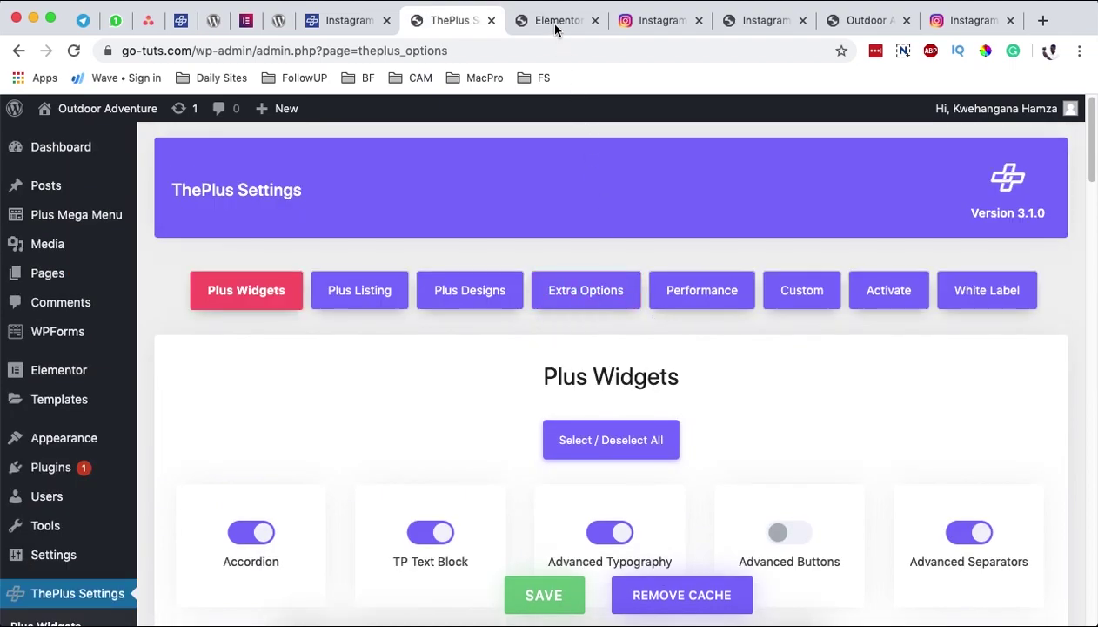
Search 'inst', drop the Instagram widget below the FOLLOW ME ON INSTA heading, and delete the duplicate.
{"action": "left_click", "coordinate": [556, 21]}
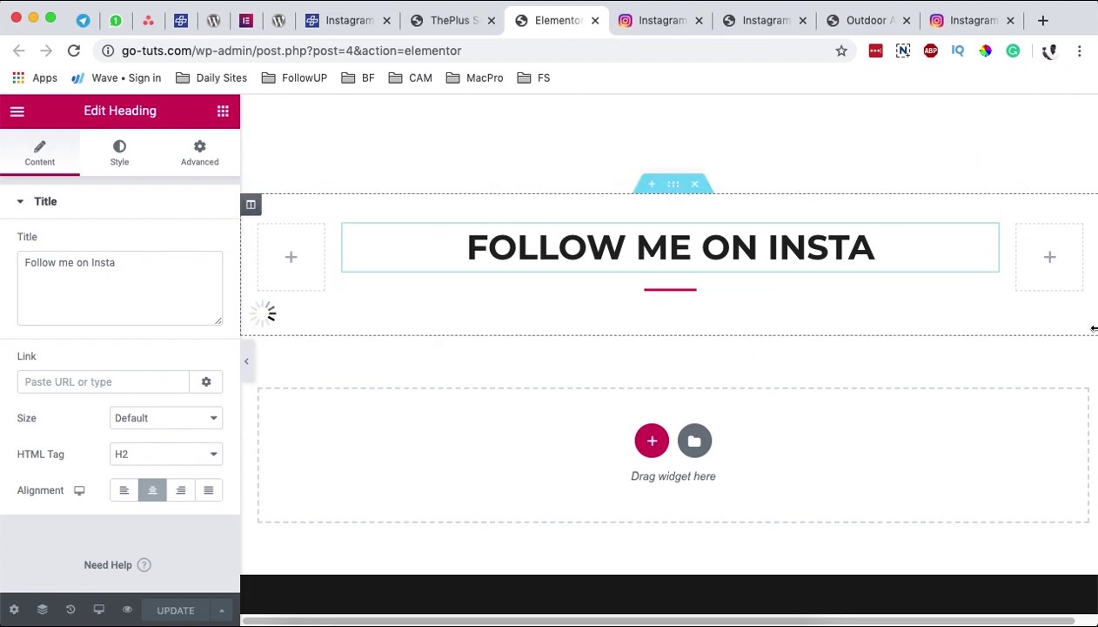
{"action": "left_click", "coordinate": [222, 112]}
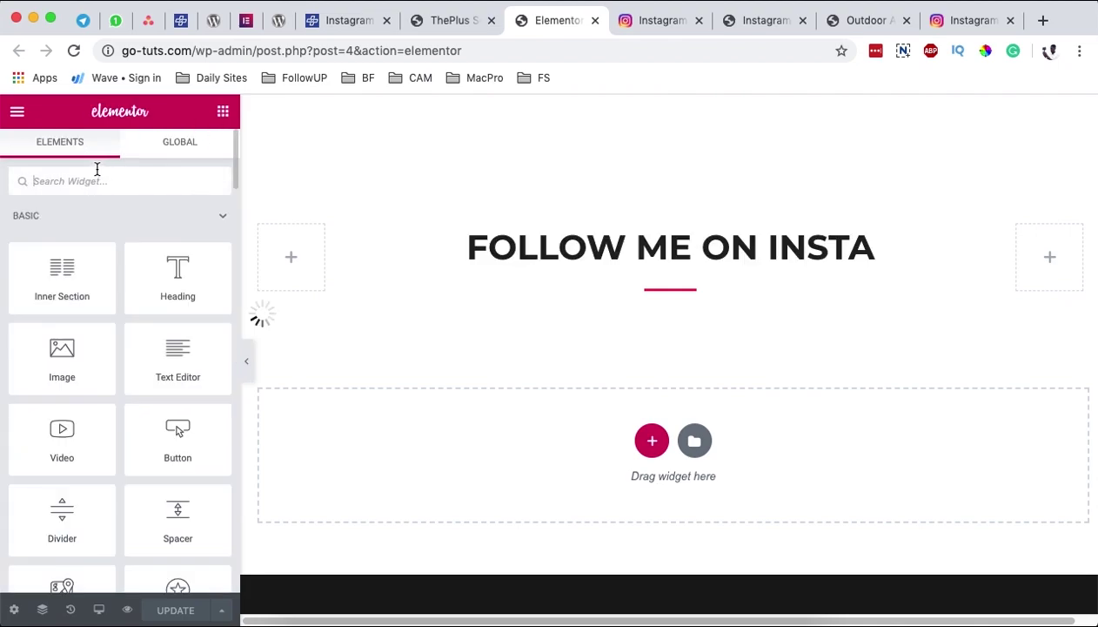
{"action": "type", "text": "inst"}
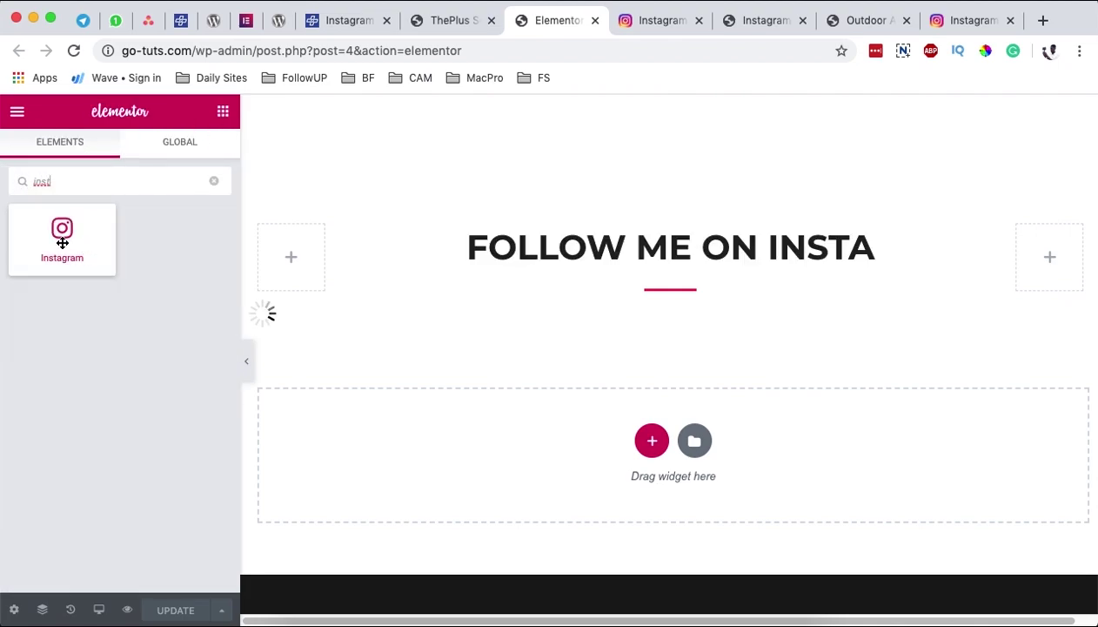
{"action": "left_click_drag", "start_coordinate": [62, 243], "coordinate": [630, 334]}
{"action": "right_click", "coordinate": [1086, 314]}
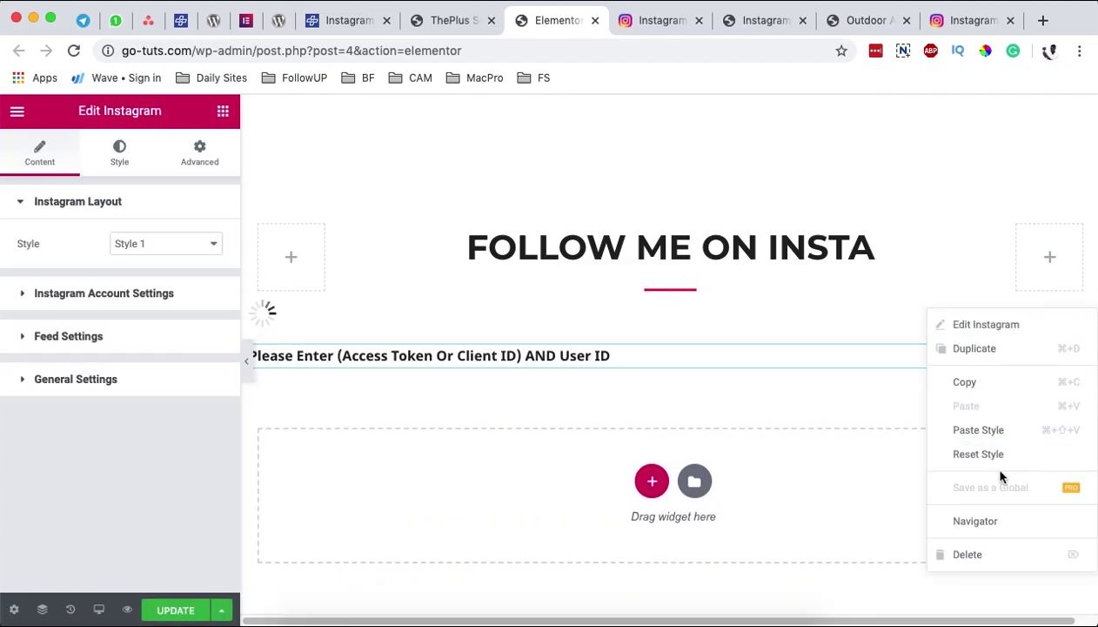
{"action": "left_click", "coordinate": [980, 552]}
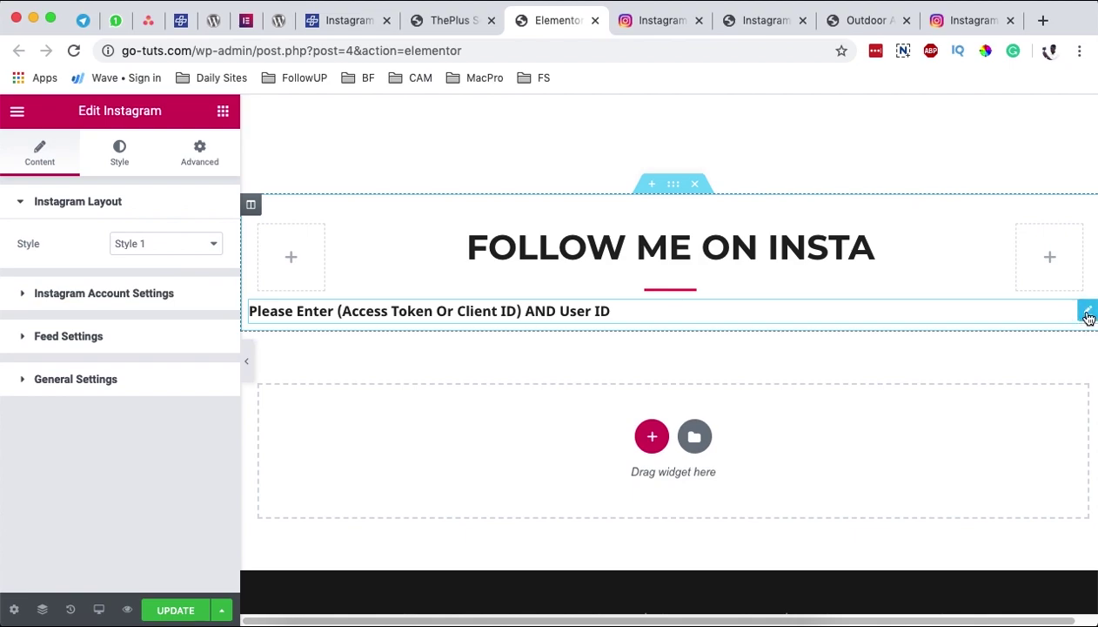
Under Instagram Account Settings, set Instagram Feed Source to By Access Token and follow the Get Access Token? link.
{"action": "left_click", "coordinate": [70, 294]}
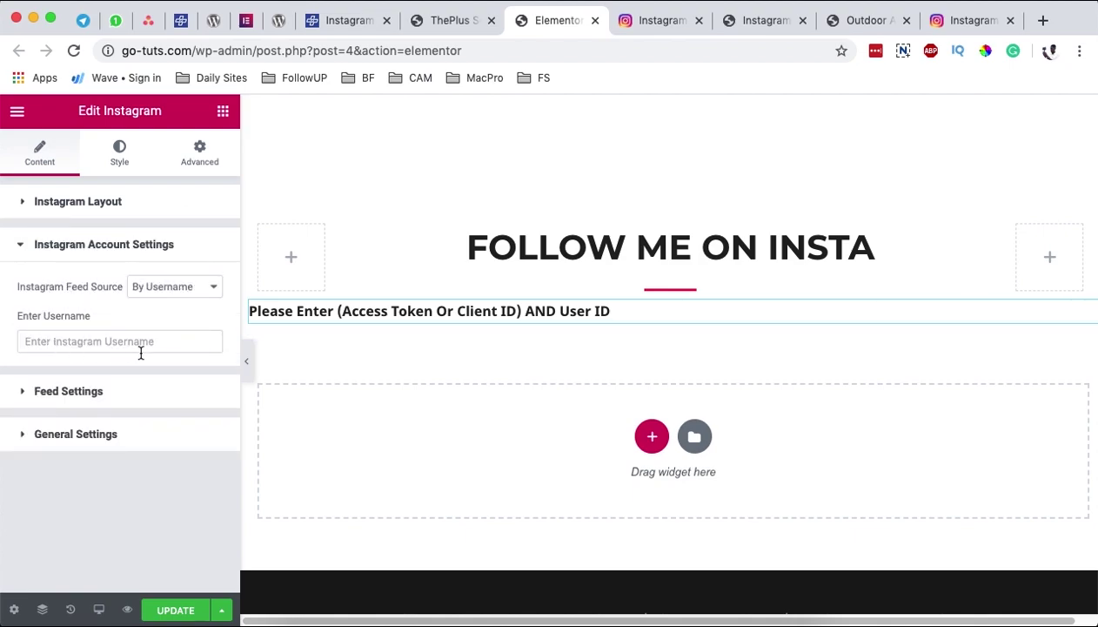
{"action": "left_click", "coordinate": [182, 293]}
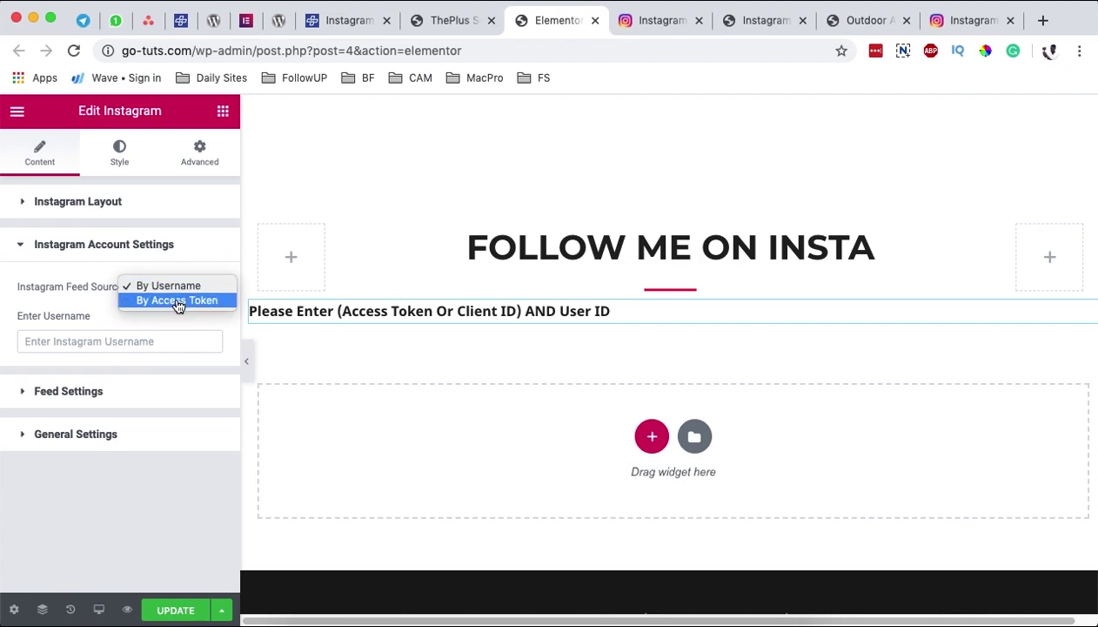
{"action": "left_click", "coordinate": [168, 287]}
{"action": "left_click", "coordinate": [167, 292]}
{"action": "left_click", "coordinate": [162, 287]}
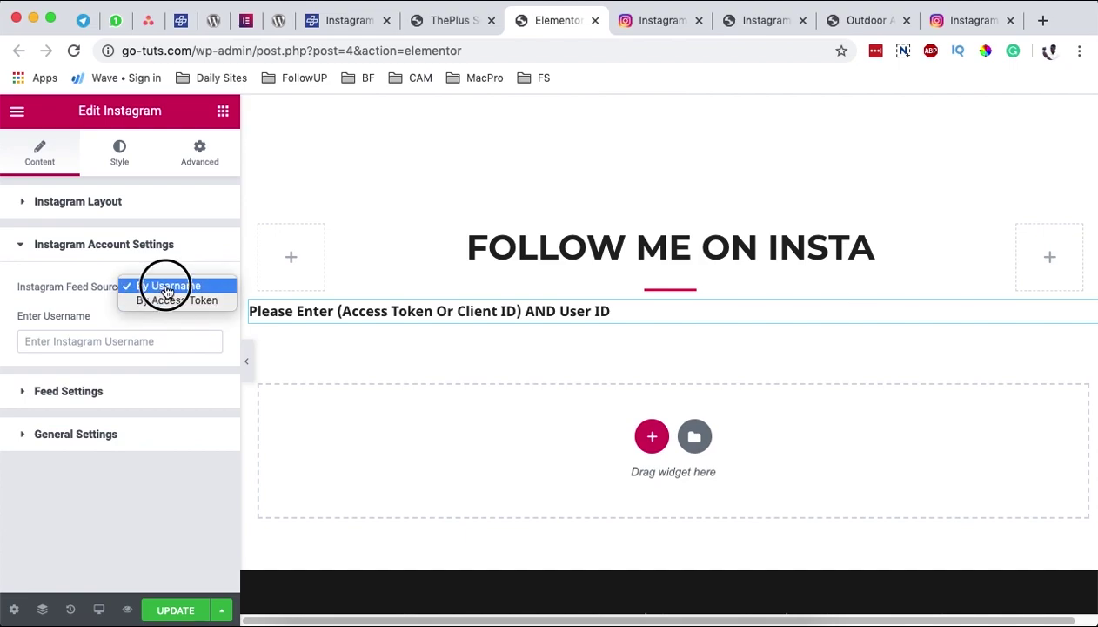
{"action": "left_click", "coordinate": [99, 342]}
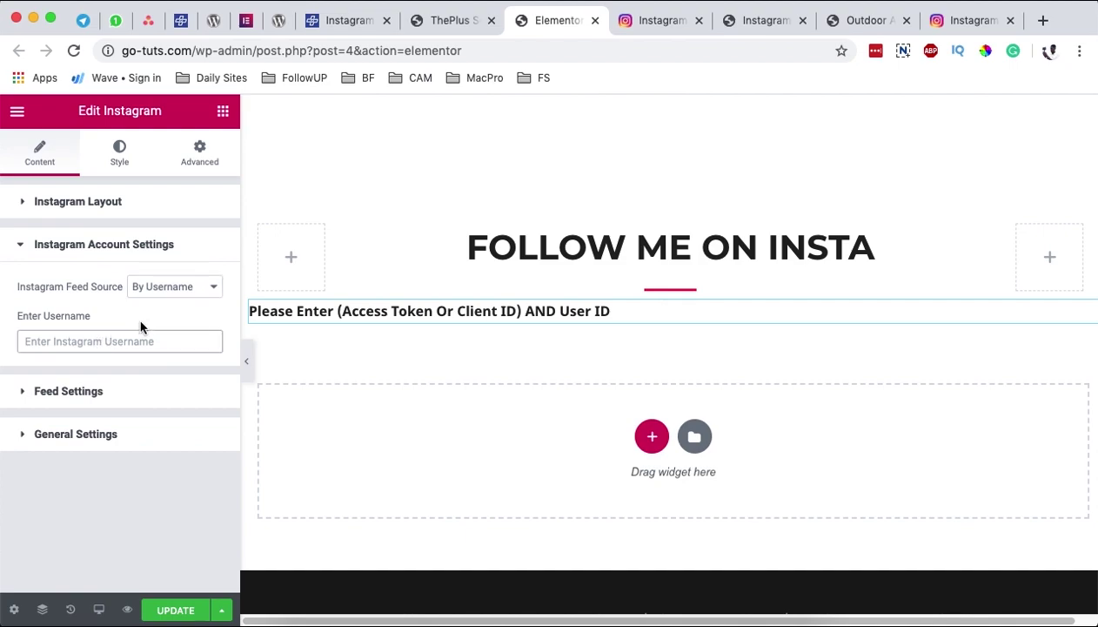
{"action": "left_click", "coordinate": [162, 287]}
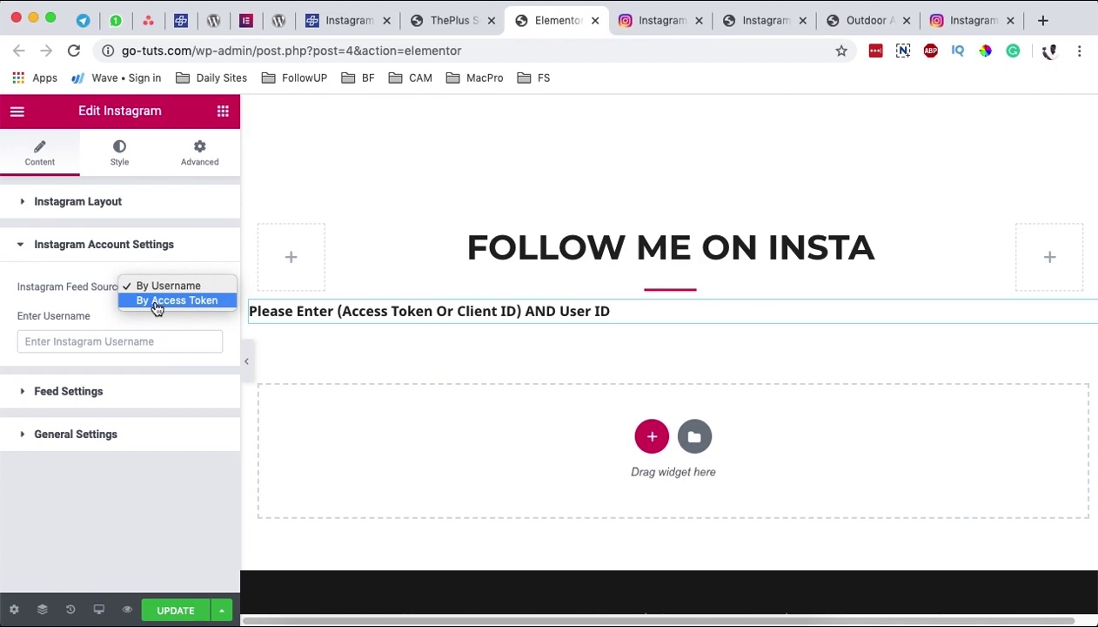
{"action": "left_click", "coordinate": [156, 305]}
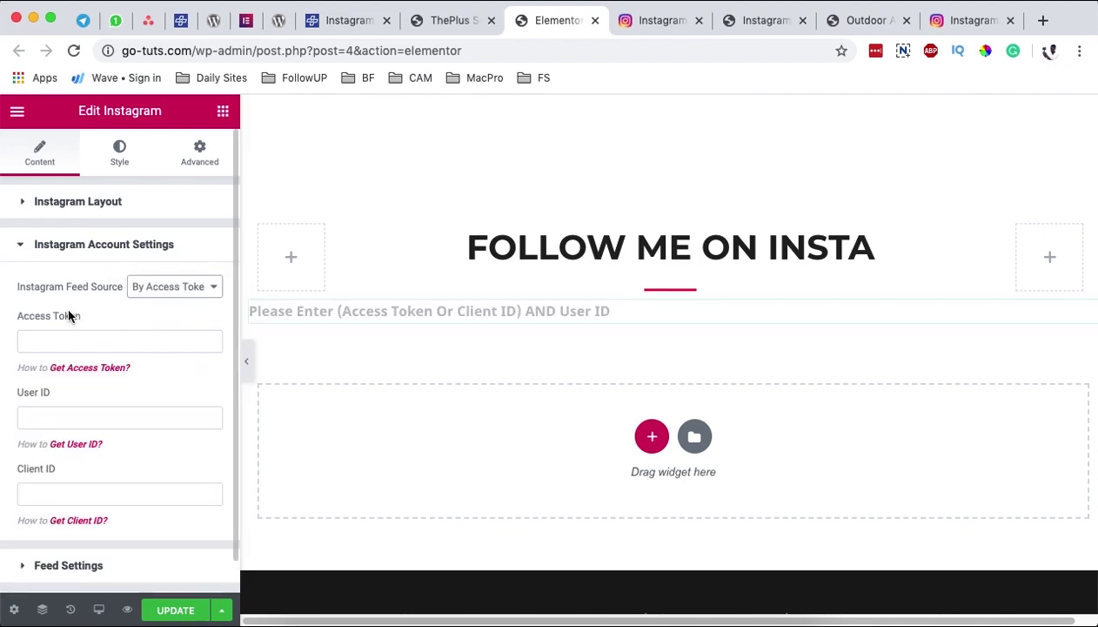
{"action": "left_click", "coordinate": [84, 369], "text": "super"}
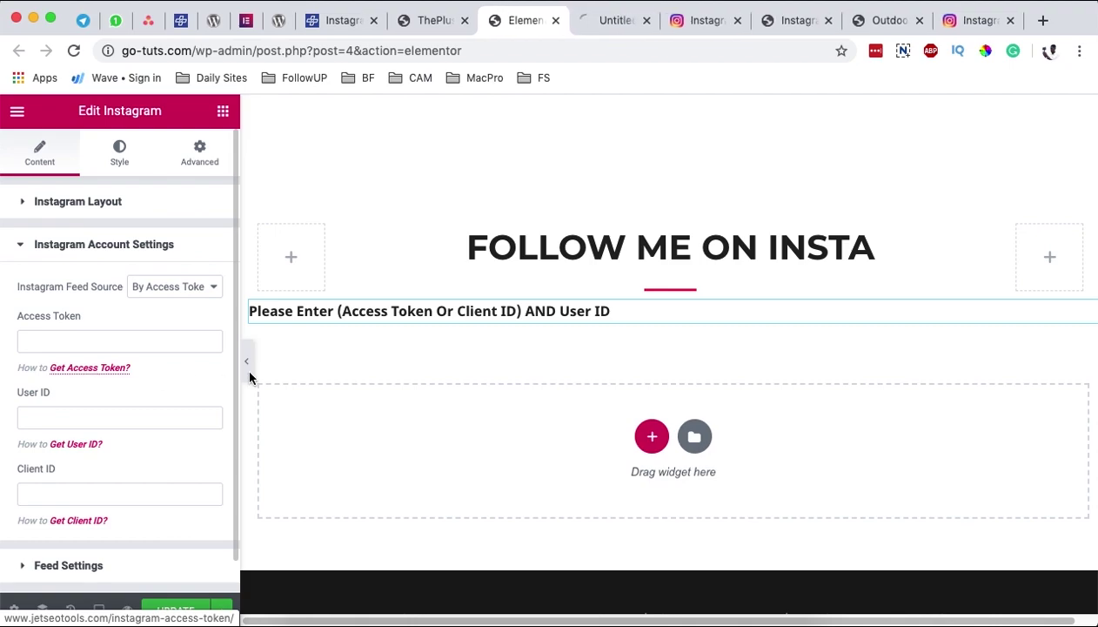
Generate an Instagram access token on JetSEOTools and select the token text.
{"action": "left_click", "coordinate": [612, 23]}
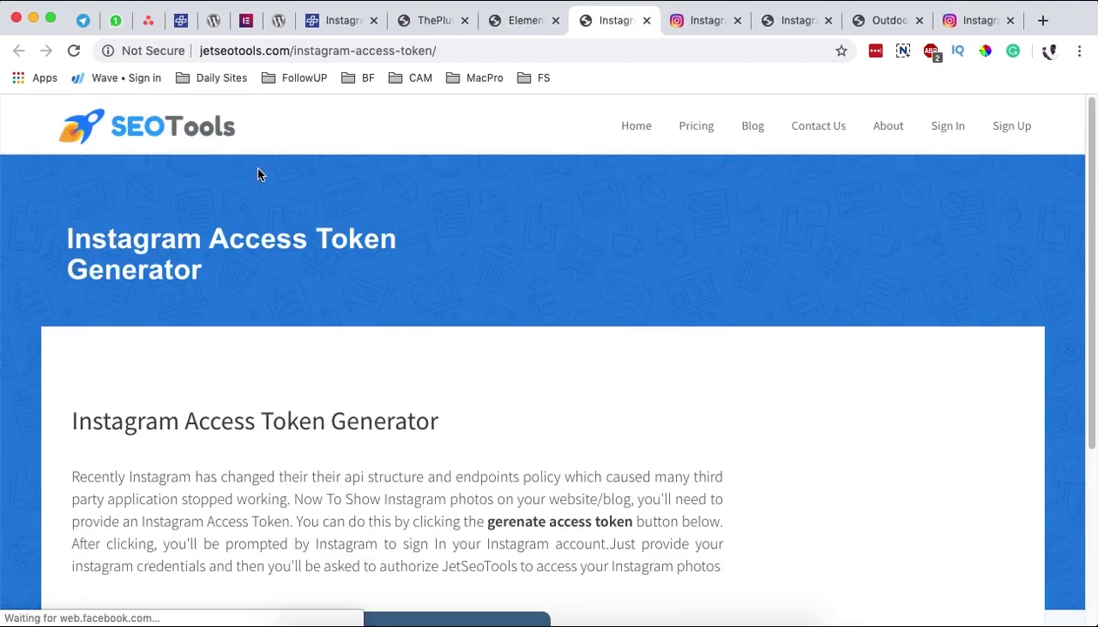
{"action": "scroll", "coordinate": [474, 379], "scroll_direction": "down", "scroll_amount": 2}
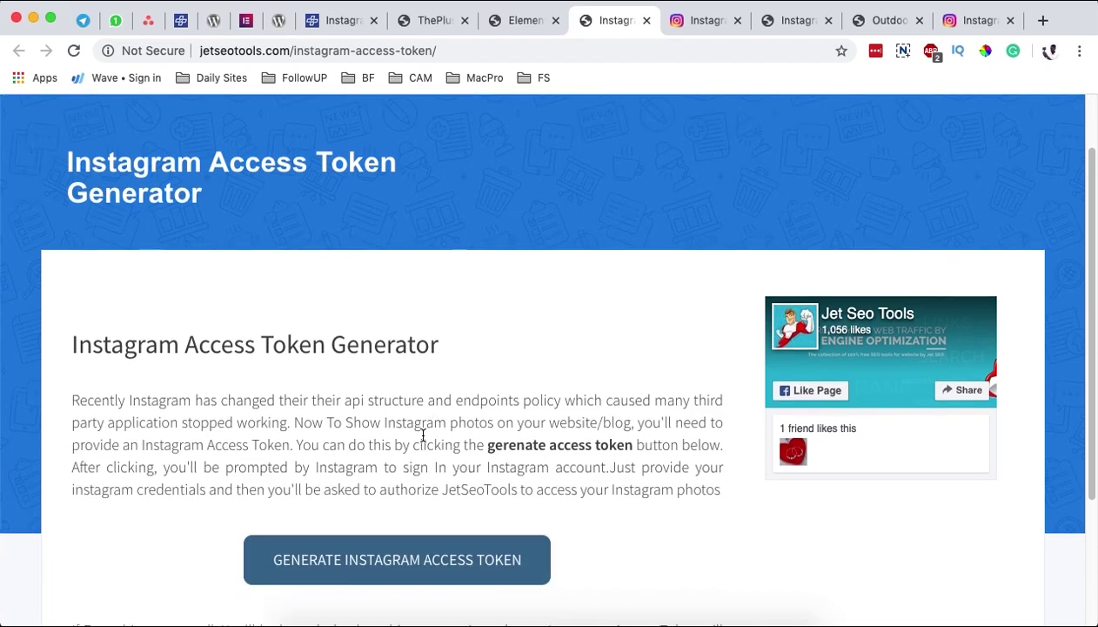
{"action": "left_click", "coordinate": [417, 563]}
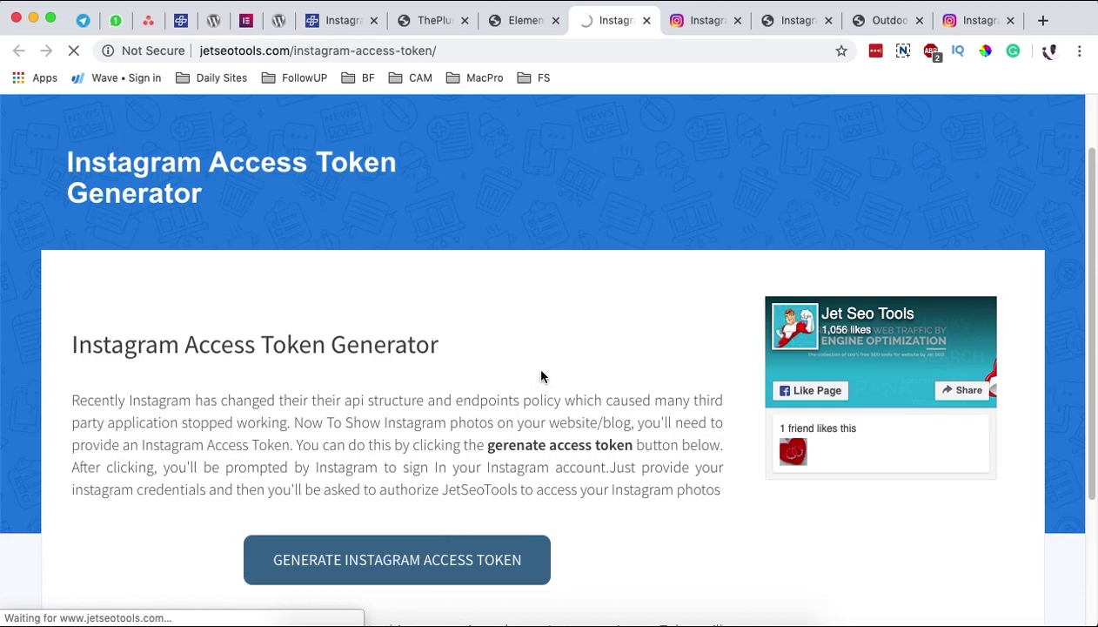
{"action": "scroll", "coordinate": [522, 401], "scroll_direction": "down", "scroll_amount": 1}
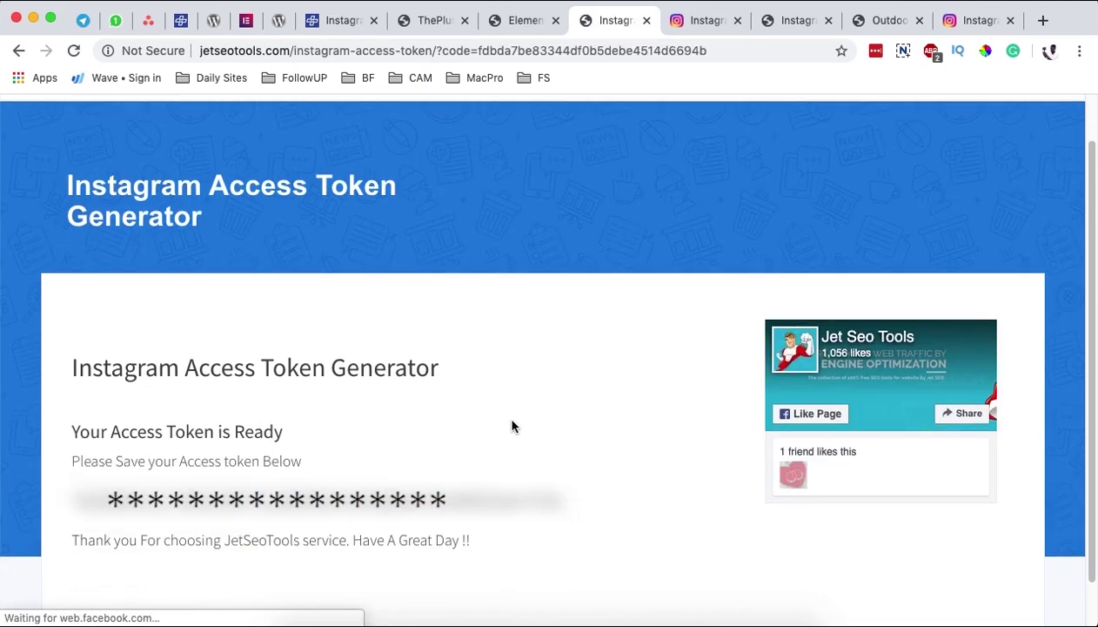
{"action": "left_click_drag", "start_coordinate": [73, 499], "coordinate": [562, 499]}
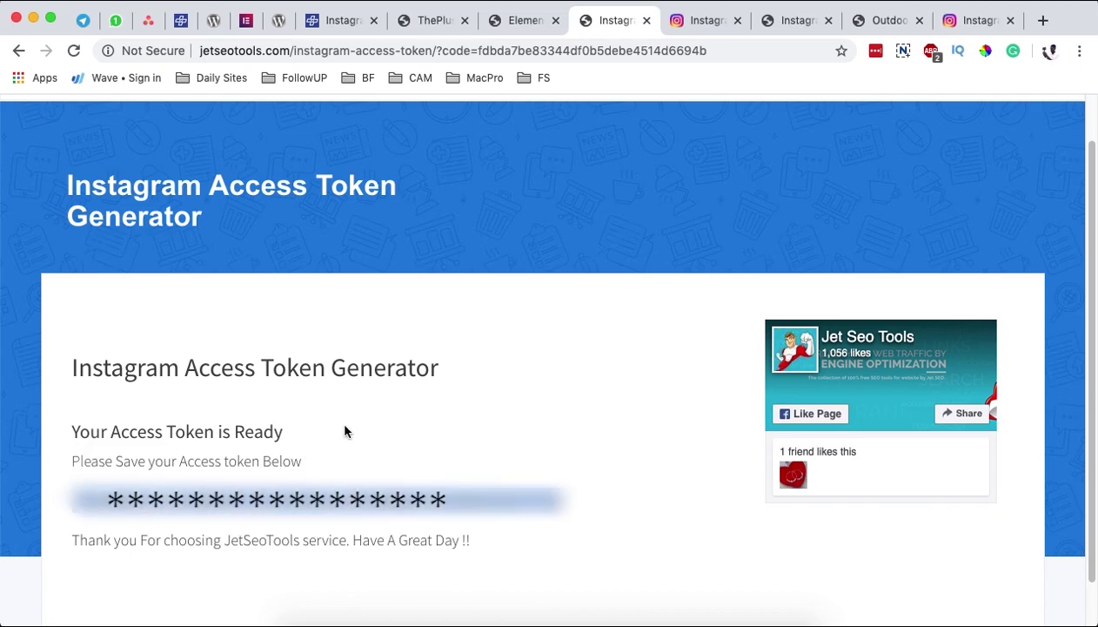
Glance at the Instagram Manage Clients and authentication docs tabs, then go back to Elementor.
{"action": "left_click", "coordinate": [707, 24]}
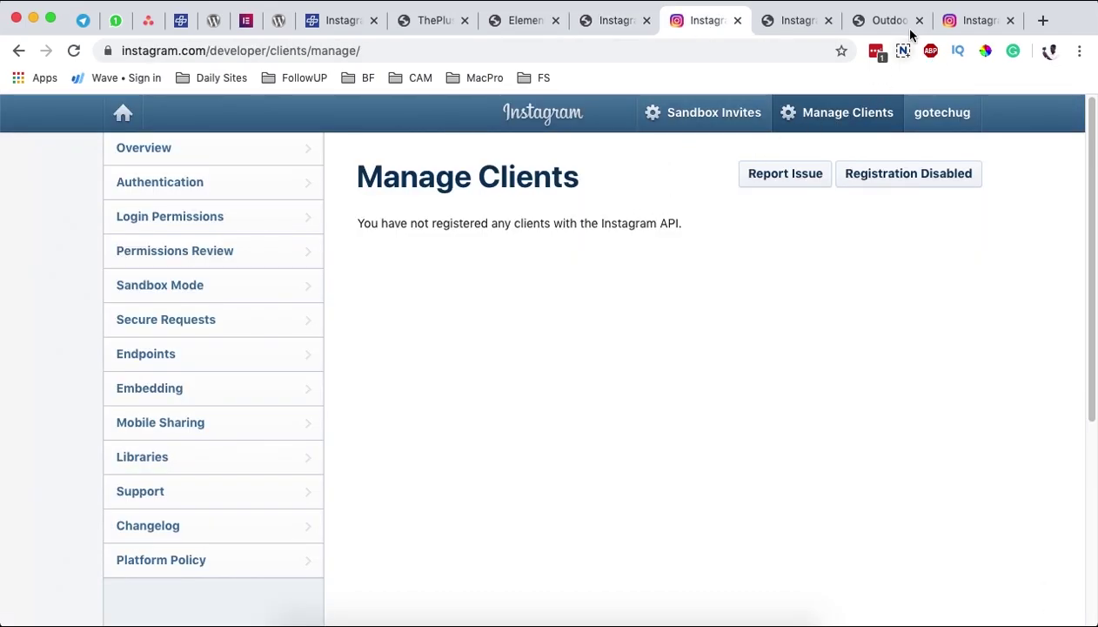
{"action": "left_click", "coordinate": [975, 20]}
{"action": "scroll", "coordinate": [710, 226], "scroll_direction": "up", "scroll_amount": 15}
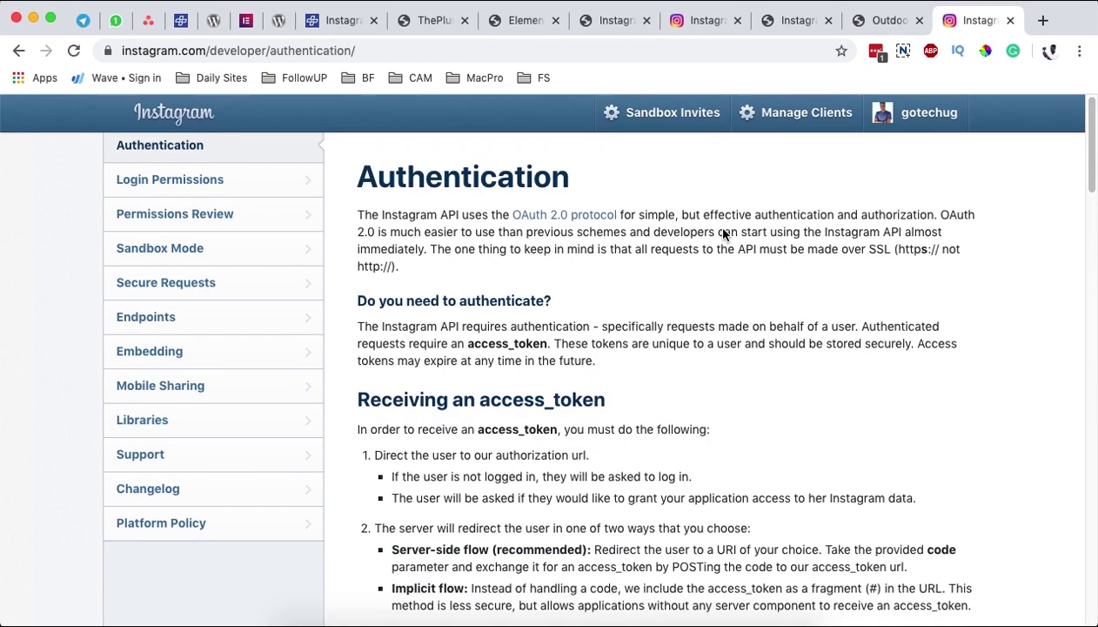
{"action": "left_click", "coordinate": [699, 29]}
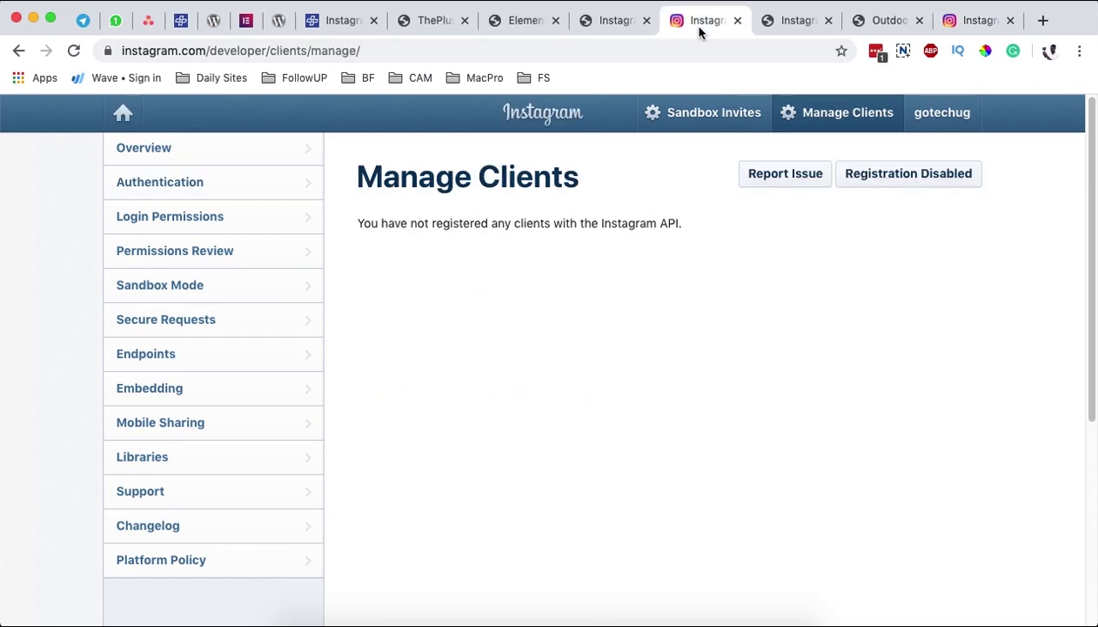
{"action": "left_click", "coordinate": [515, 21]}
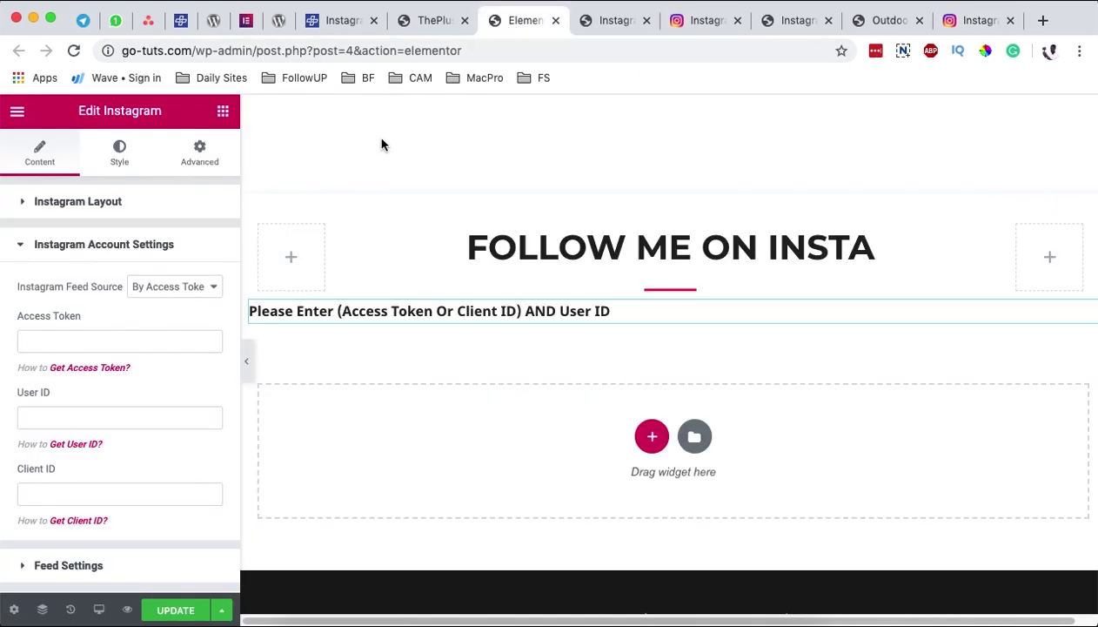
Paste the token into the Access Token field and follow Get User ID? to the Find Instagram User ID page.
{"action": "left_click", "coordinate": [81, 346]}
{"action": "key", "text": "super+v"}
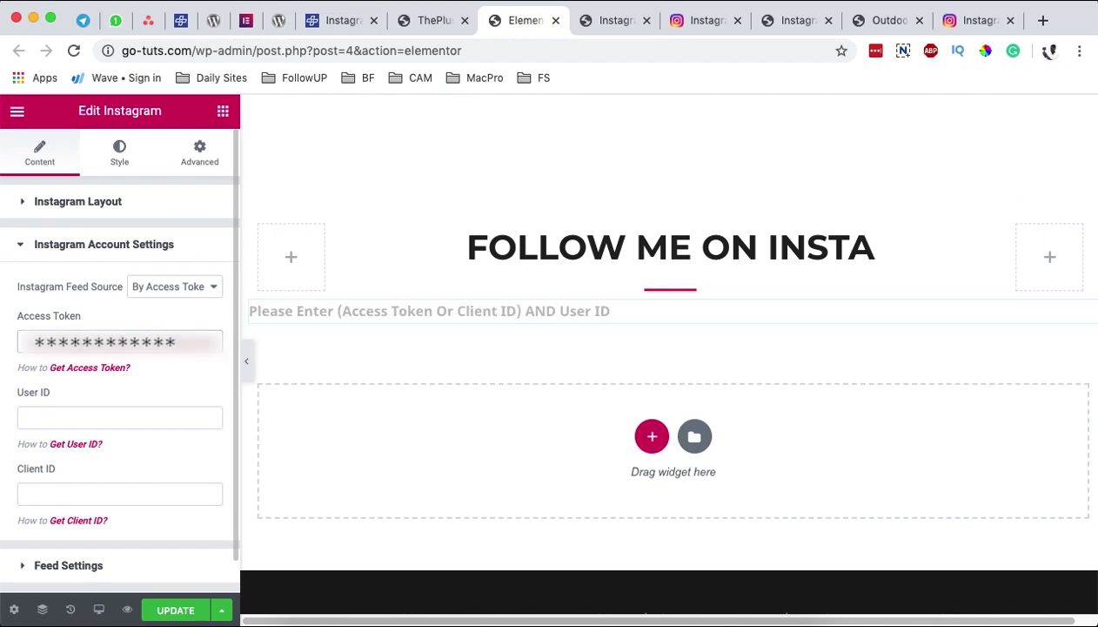
{"action": "left_click", "coordinate": [75, 448]}
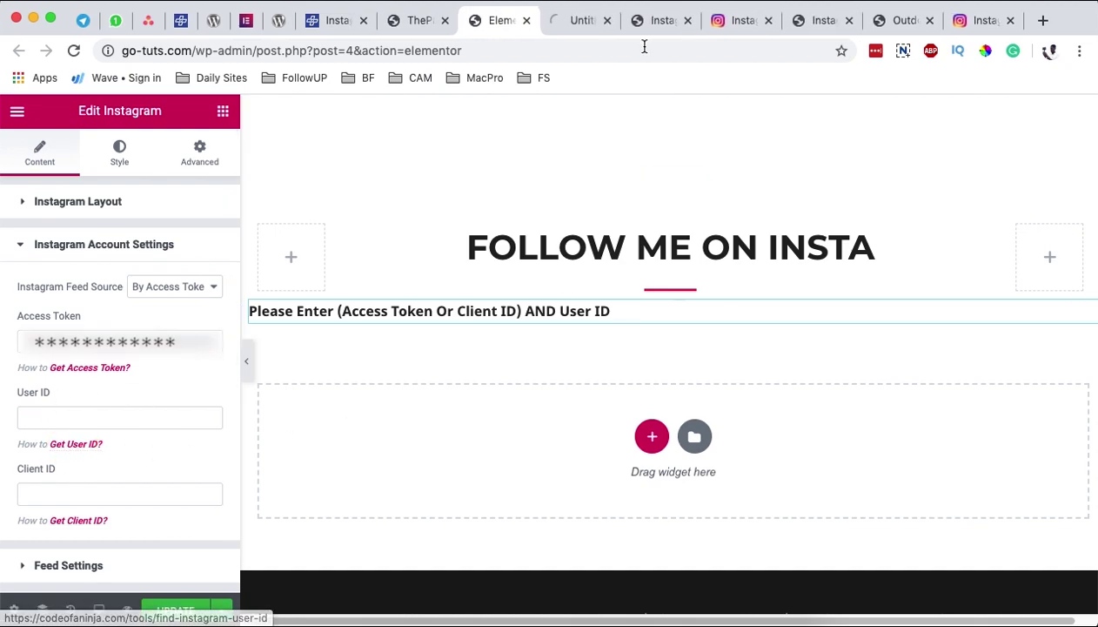
{"action": "left_click", "coordinate": [576, 21]}
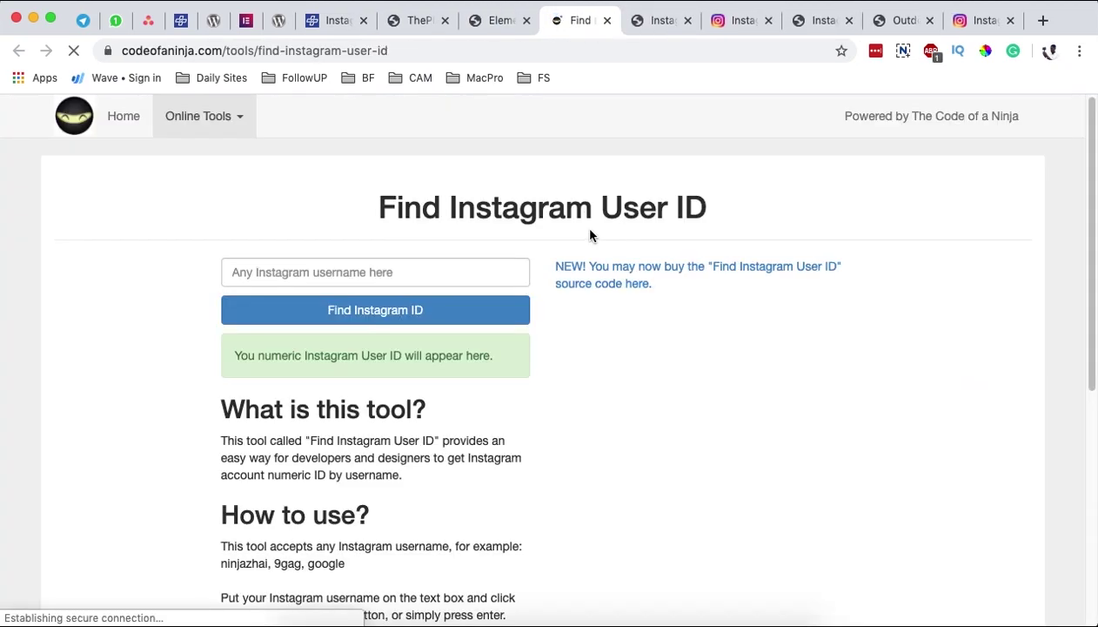
Look up the numeric user ID for the Instagram username, then return to the Elementor editor.
{"action": "left_click", "coordinate": [377, 275]}
{"action": "type", "text": "gotechug"}
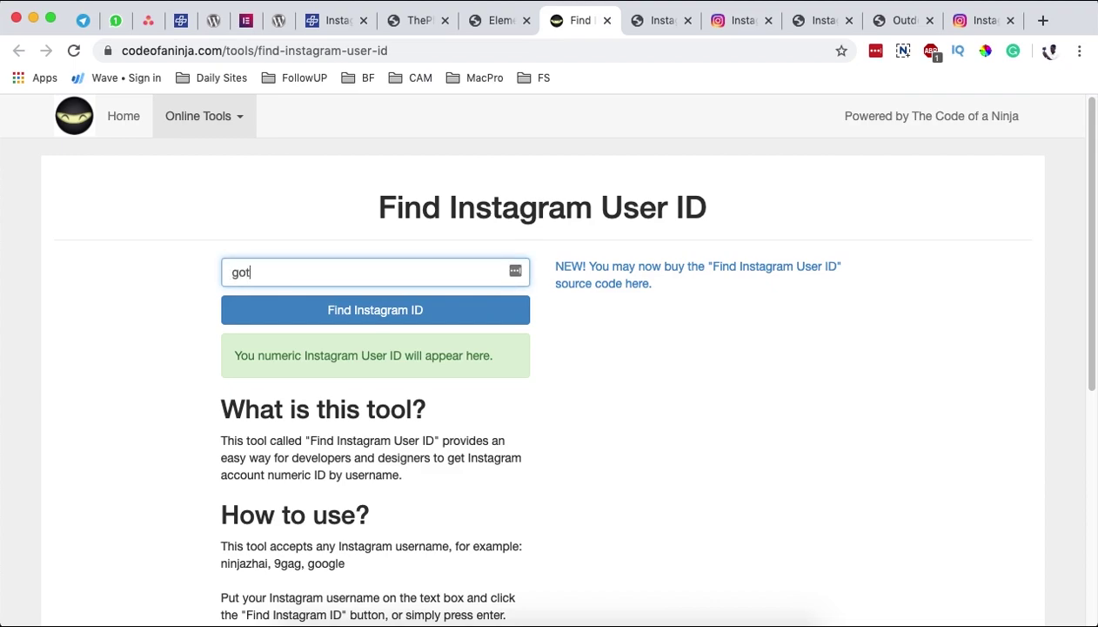
{"action": "left_click", "coordinate": [381, 312]}
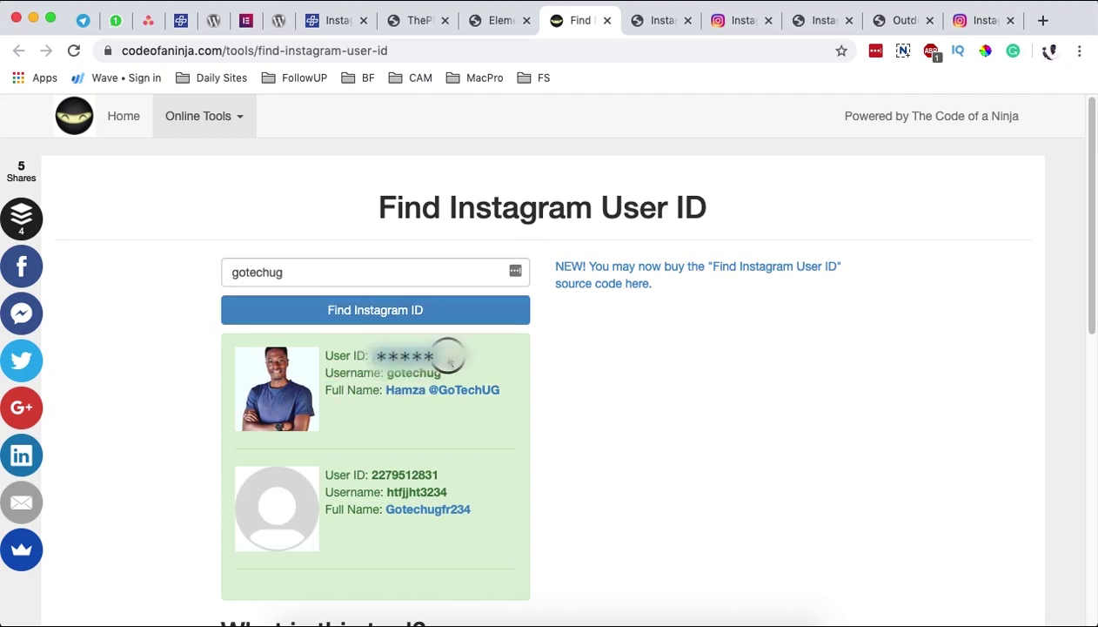
{"action": "left_click", "coordinate": [504, 27]}
Paste the user ID into the User ID field, click UPDATE, and open Preview Changes.
{"action": "left_click", "coordinate": [91, 415]}
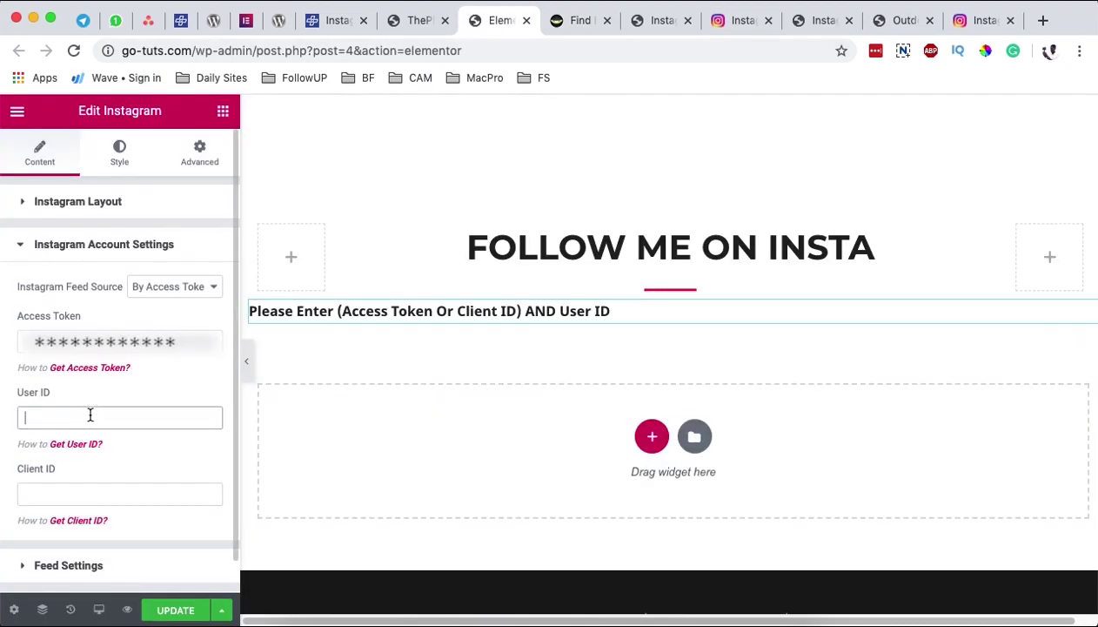
{"action": "key", "text": "super+v"}
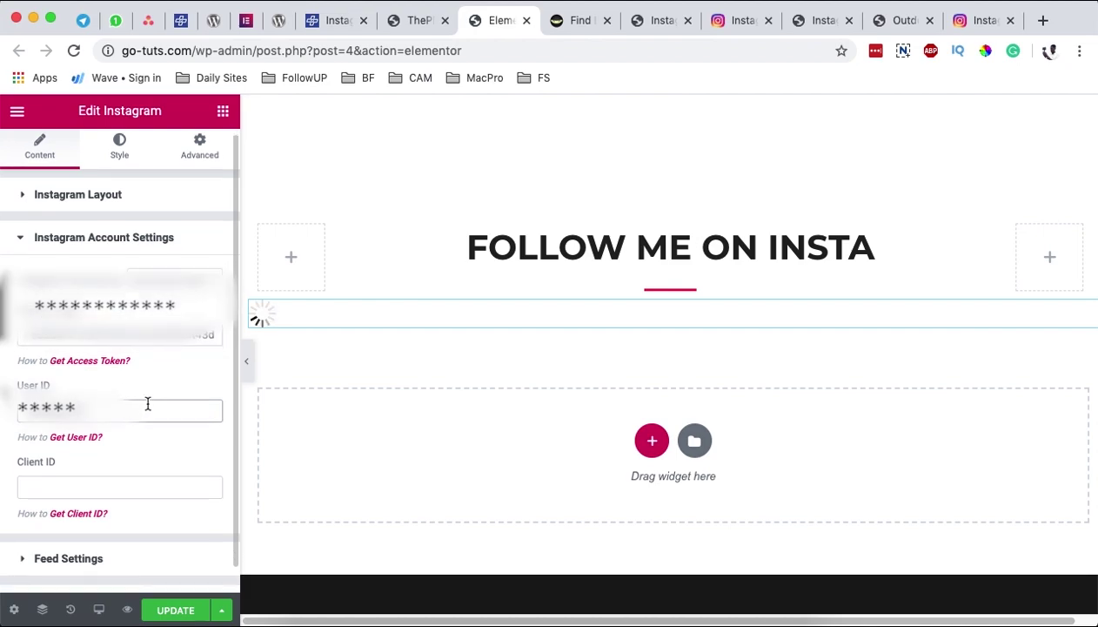
{"action": "scroll", "coordinate": [140, 419], "scroll_direction": "down", "scroll_amount": 2}
{"action": "left_click", "coordinate": [172, 610]}
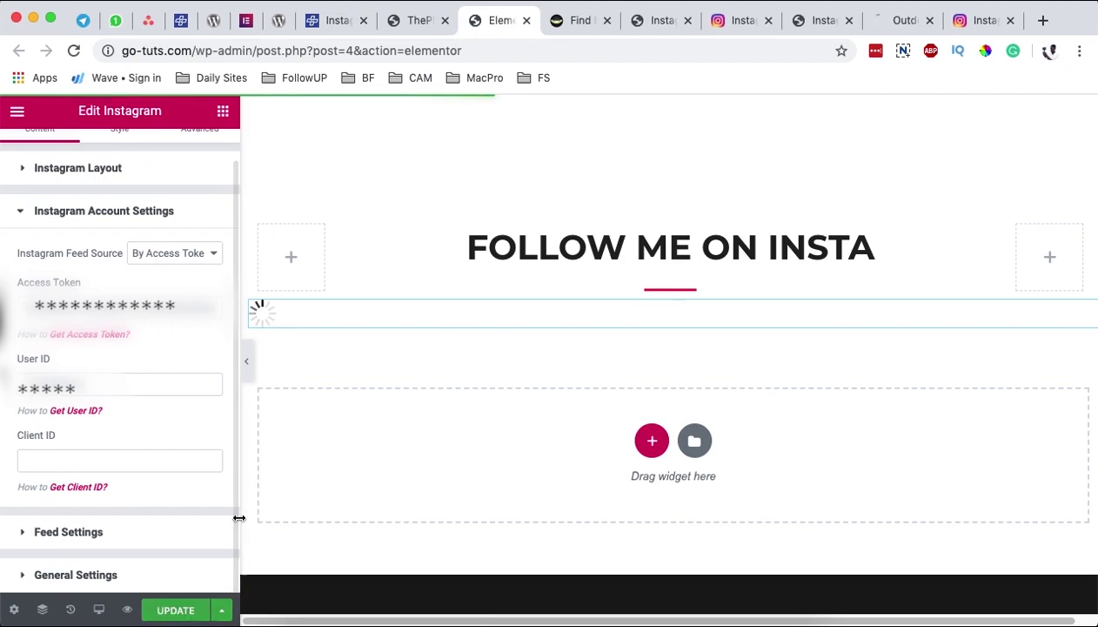
{"action": "left_click", "coordinate": [128, 611]}
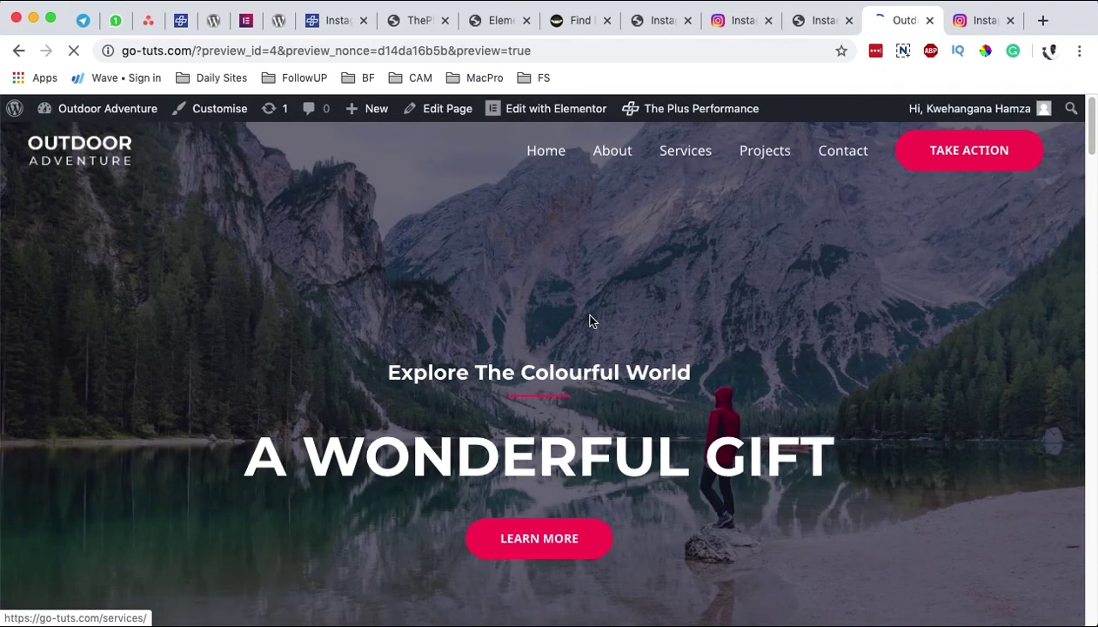
Scroll the preview through the three-column Instagram grid, then return to the Elementor tab.
{"action": "scroll", "coordinate": [645, 429], "scroll_direction": "down", "scroll_amount": 20}
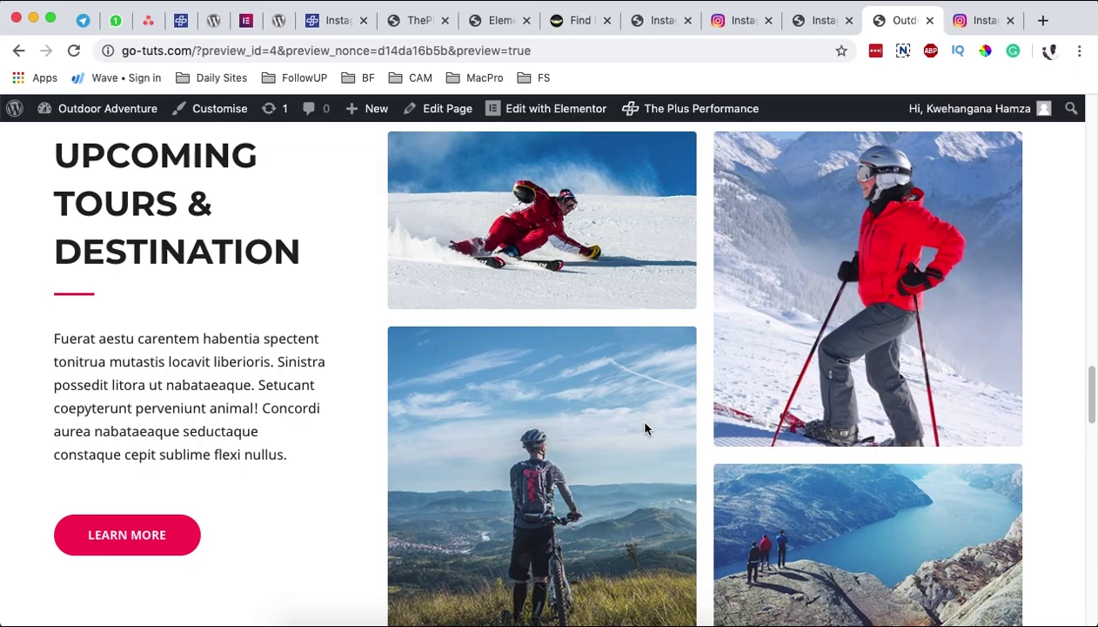
{"action": "scroll", "coordinate": [645, 428], "scroll_direction": "down", "scroll_amount": 10}
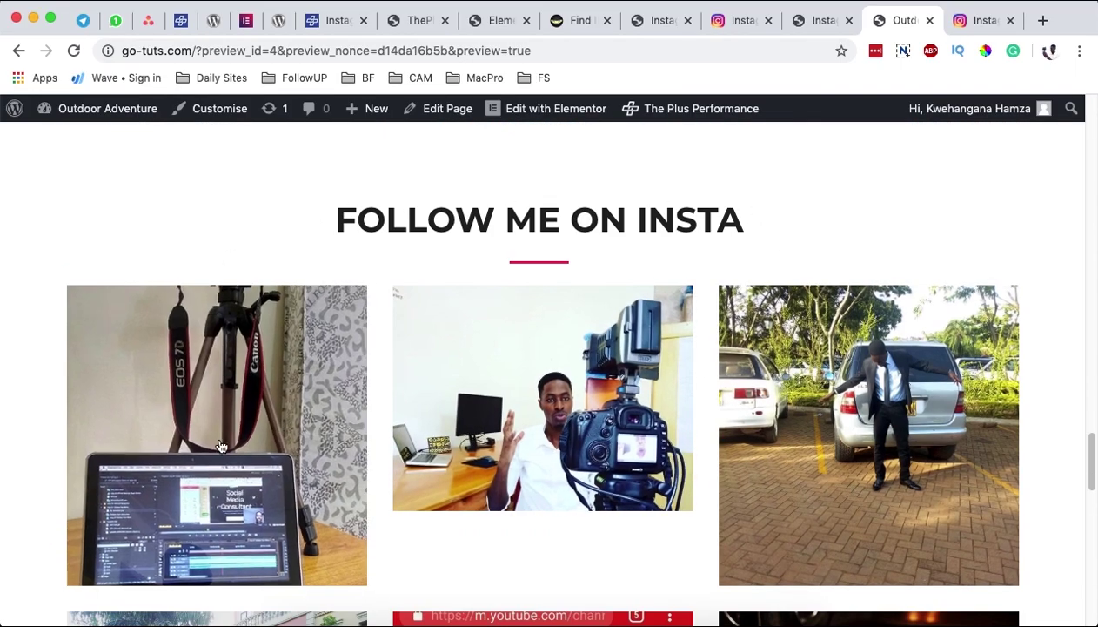
{"action": "scroll", "coordinate": [221, 446], "scroll_direction": "down", "scroll_amount": 8}
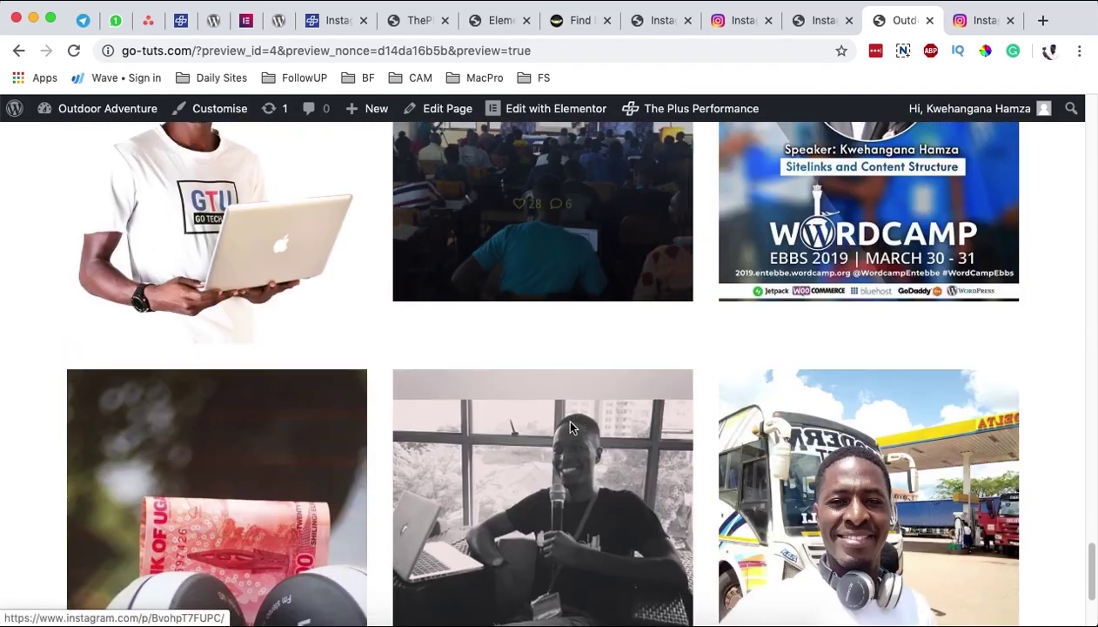
{"action": "scroll", "coordinate": [540, 435], "scroll_direction": "down", "scroll_amount": 5}
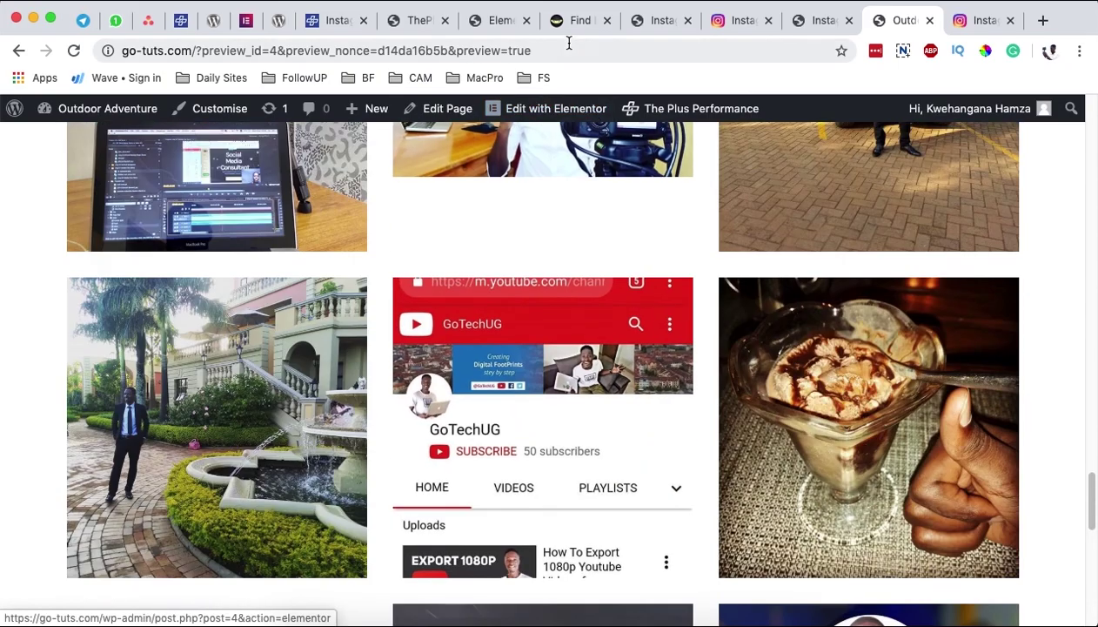
{"action": "left_click", "coordinate": [495, 20]}
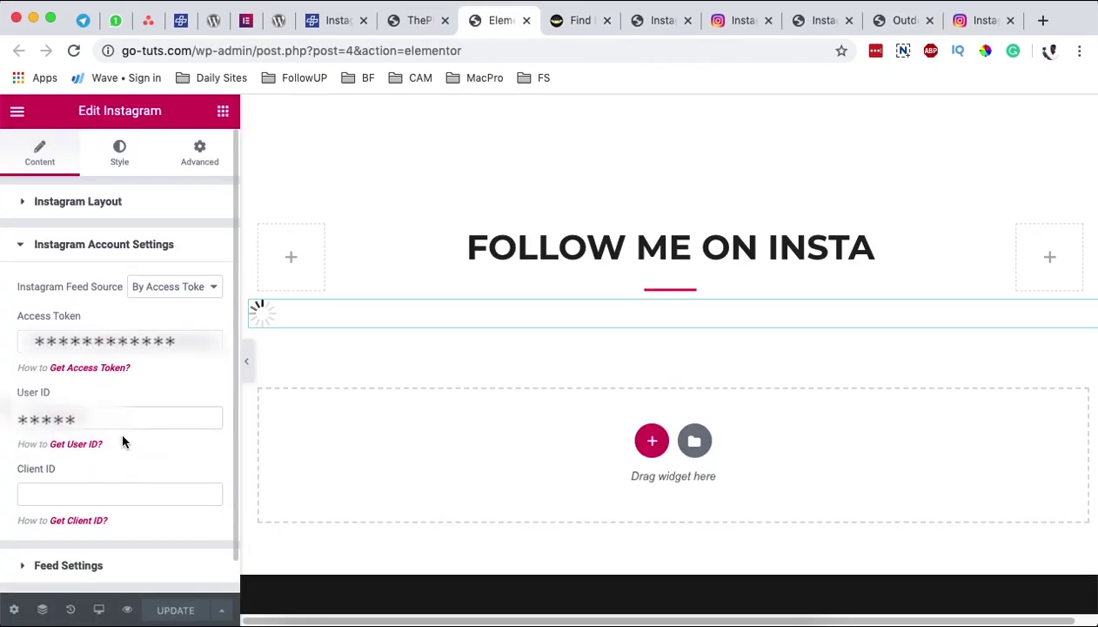
Set the Instagram feed layout to Style 2, update the page, and open the site preview.
{"action": "left_click", "coordinate": [82, 203]}
{"action": "left_click", "coordinate": [147, 250]}
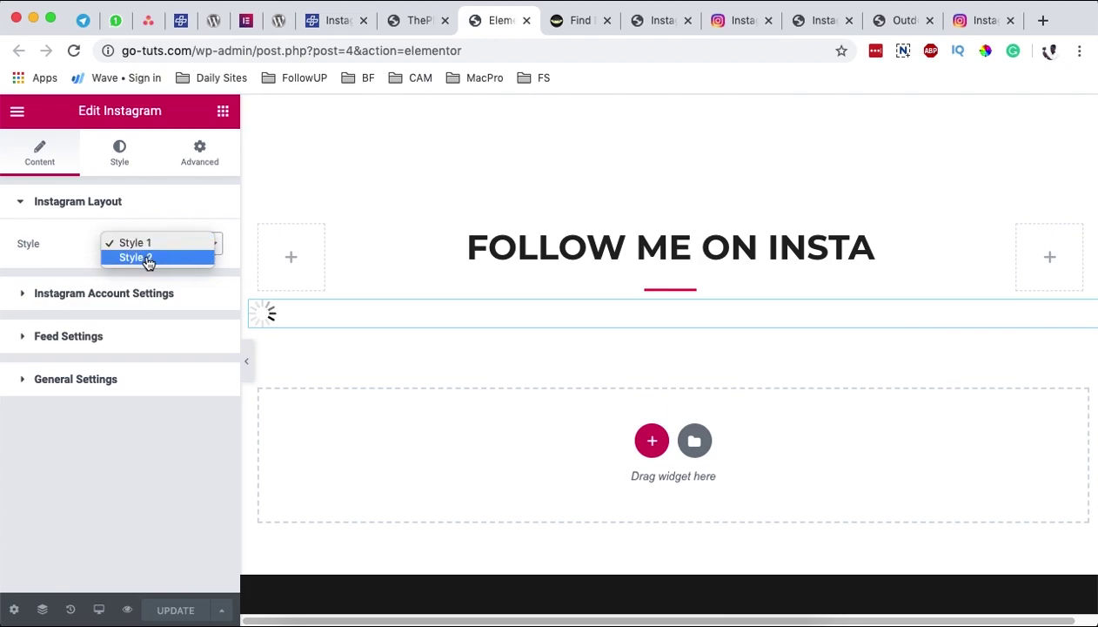
{"action": "left_click", "coordinate": [148, 258]}
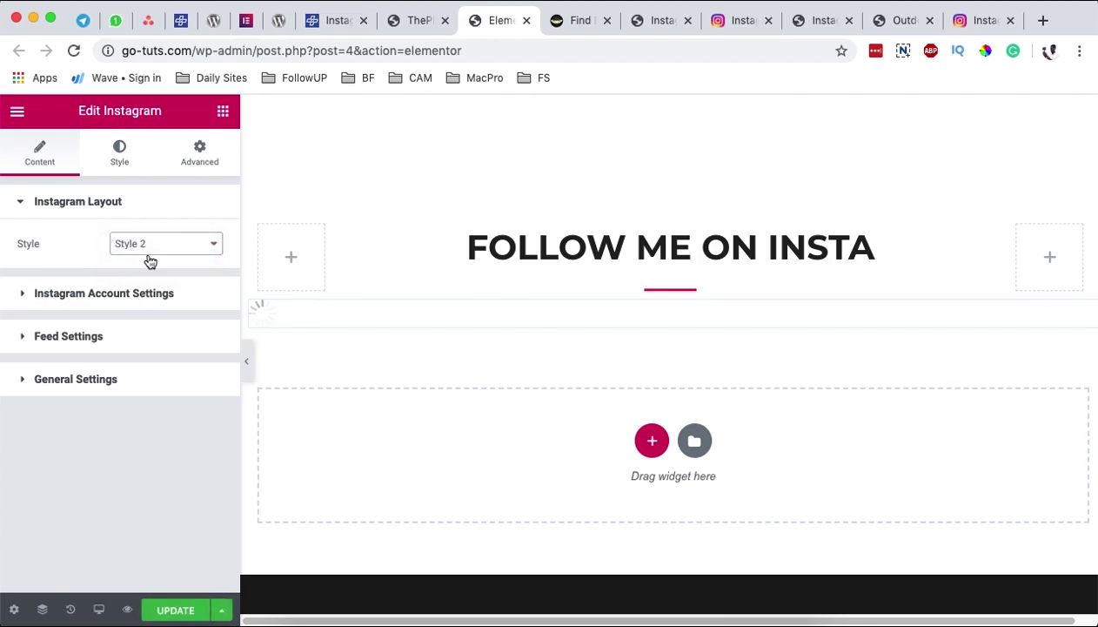
{"action": "left_click", "coordinate": [173, 610]}
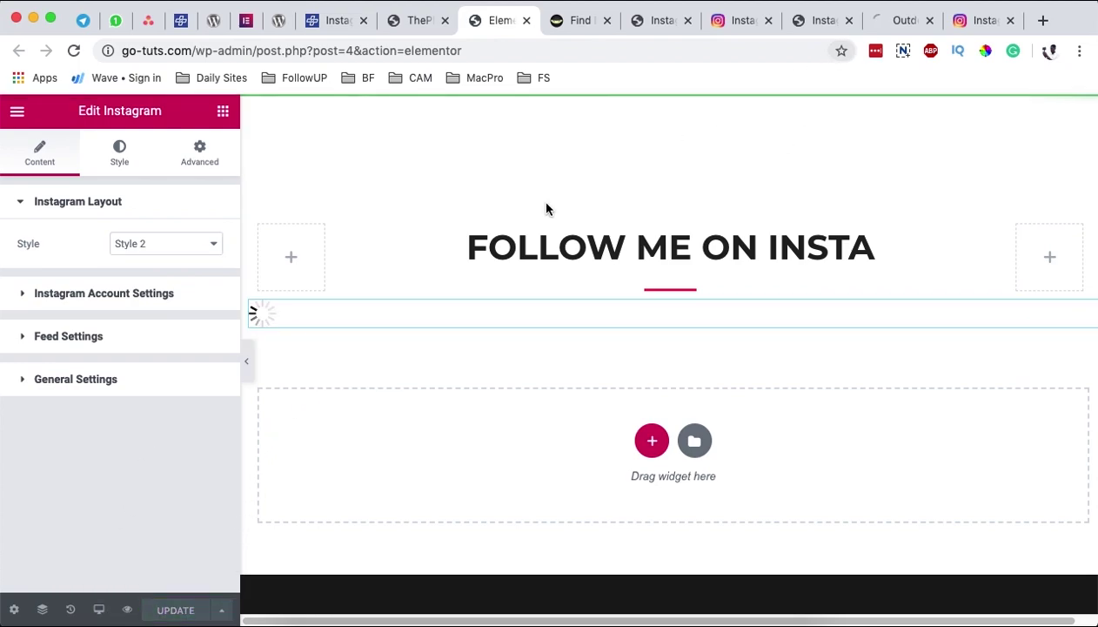
{"action": "left_click", "coordinate": [900, 22]}
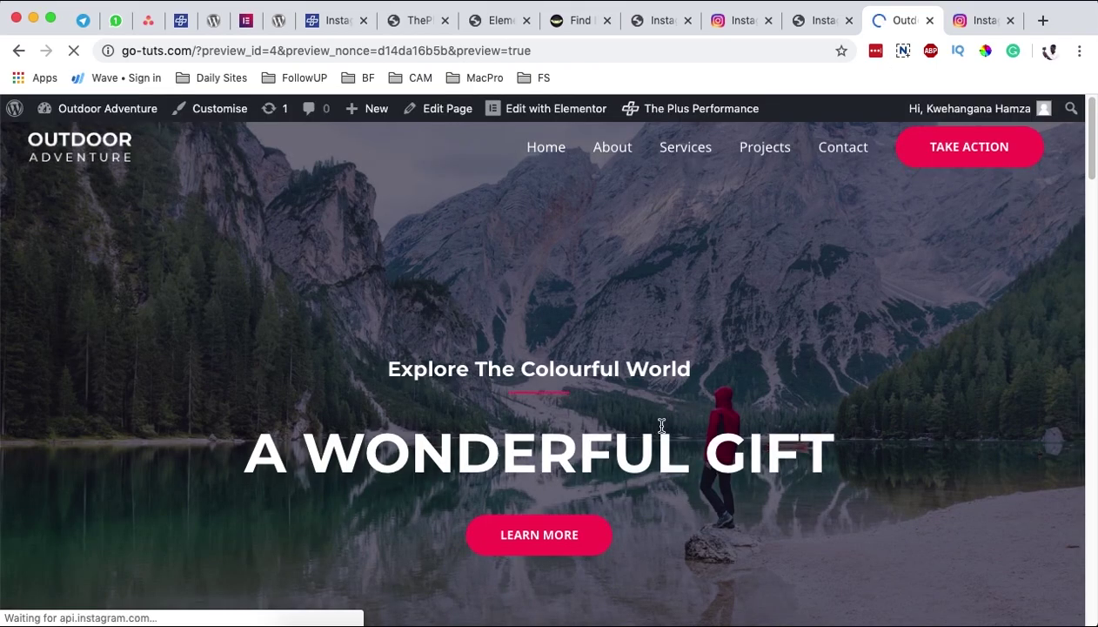
Scroll through the Style 2 Instagram grid's like and comment counts, then return to Elementor.
{"action": "scroll", "coordinate": [661, 430], "scroll_direction": "down", "scroll_amount": 10}
{"action": "scroll", "coordinate": [661, 429], "scroll_direction": "down", "scroll_amount": 15}
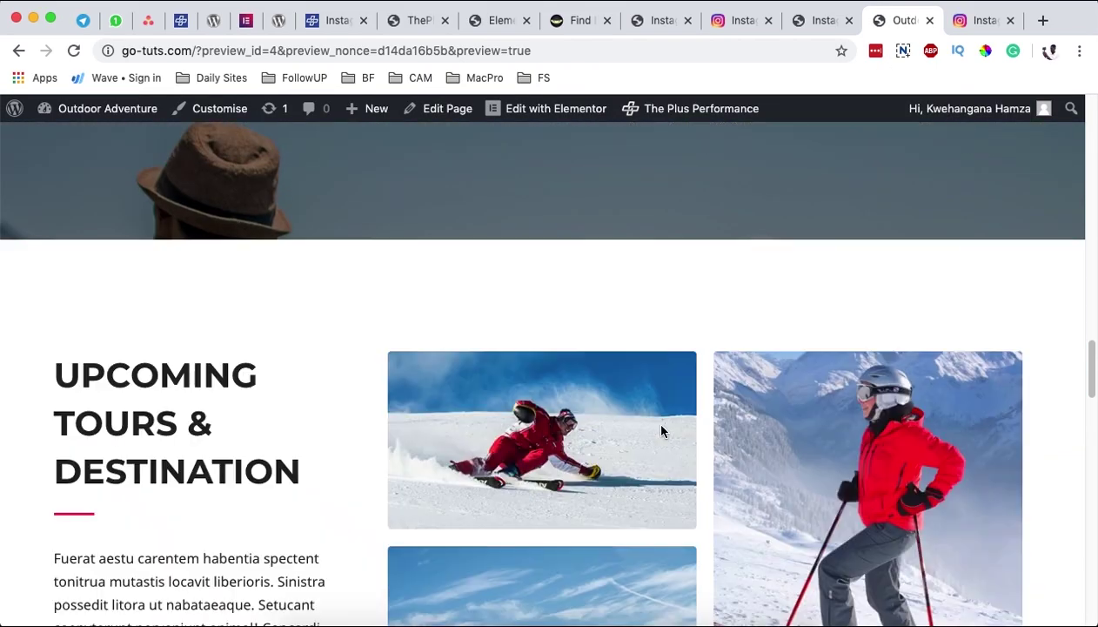
{"action": "scroll", "coordinate": [661, 429], "scroll_direction": "down", "scroll_amount": 5}
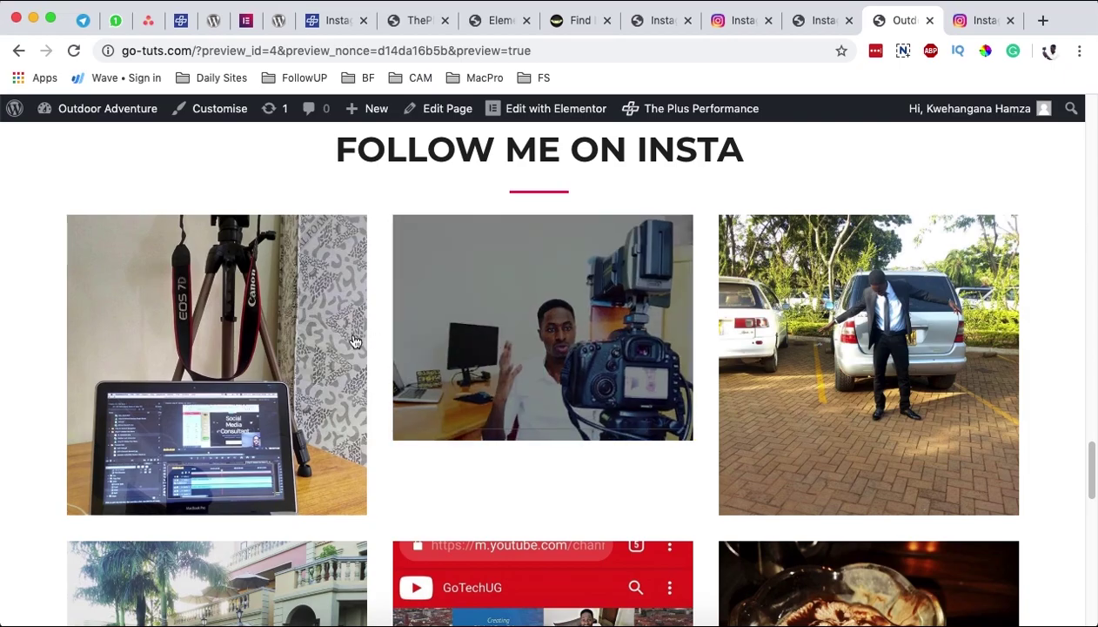
{"action": "scroll", "coordinate": [570, 390], "scroll_direction": "down", "scroll_amount": 3}
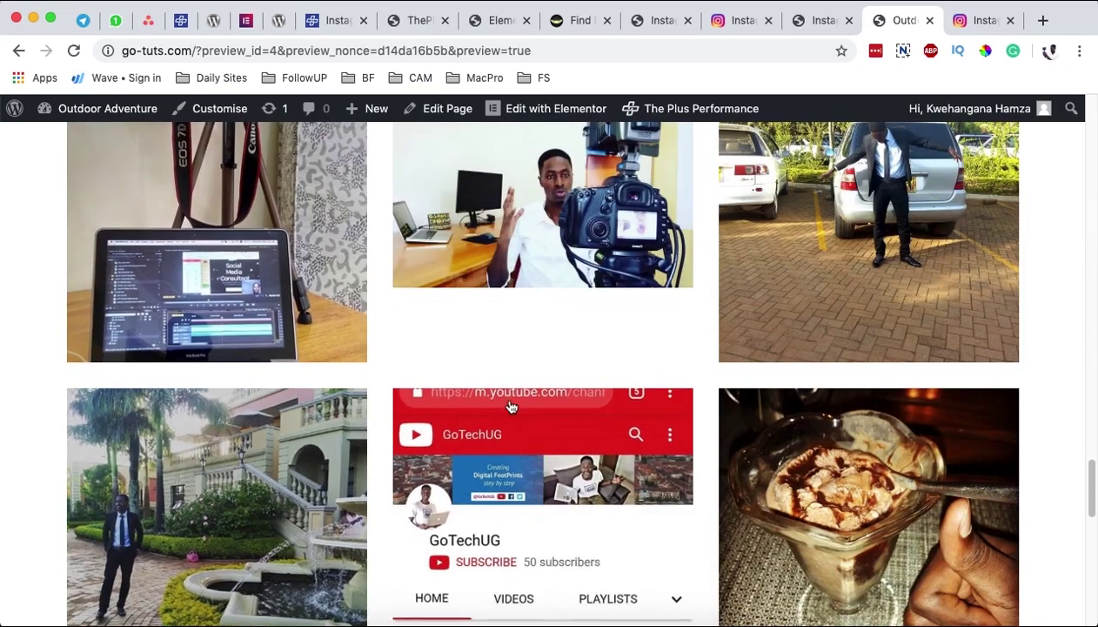
{"action": "scroll", "coordinate": [277, 474], "scroll_direction": "down", "scroll_amount": 7}
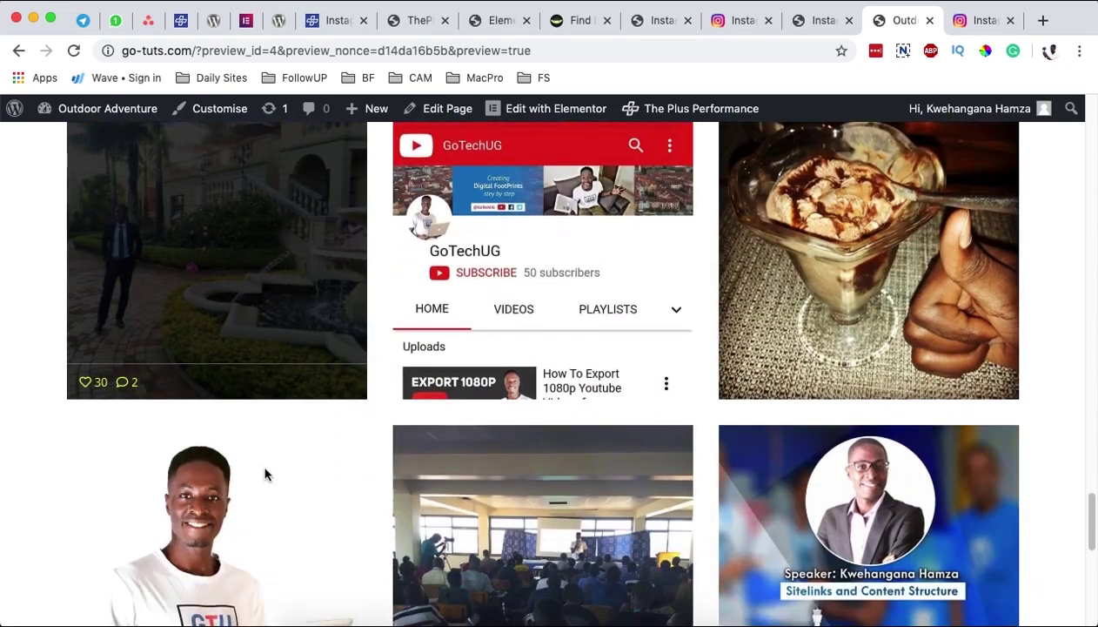
{"action": "scroll", "coordinate": [270, 466], "scroll_direction": "down", "scroll_amount": 5}
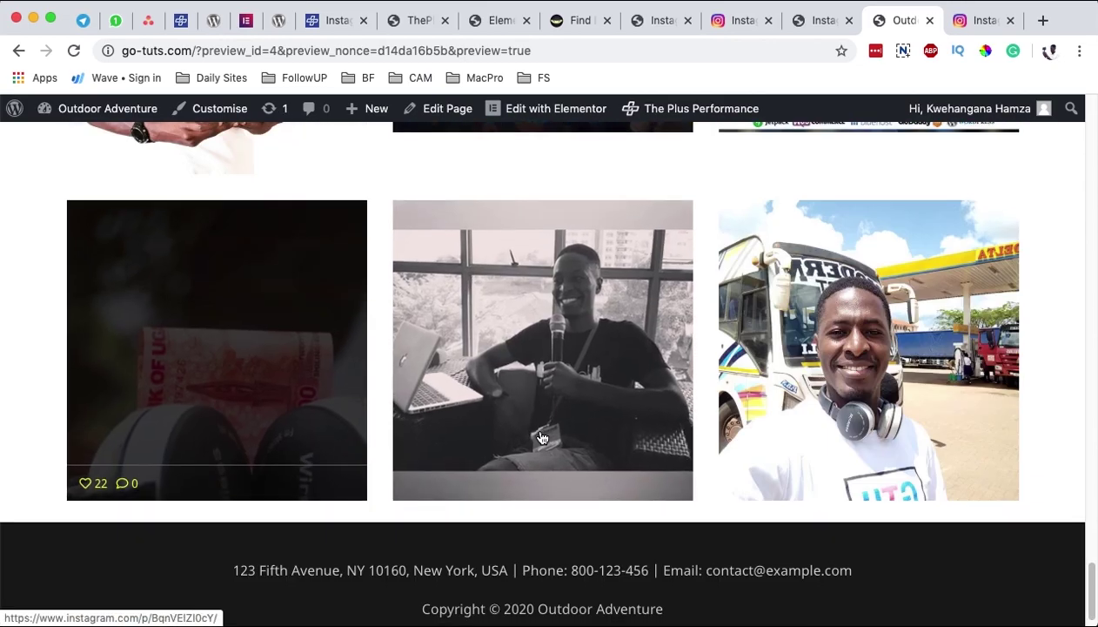
{"action": "left_click", "coordinate": [474, 22]}
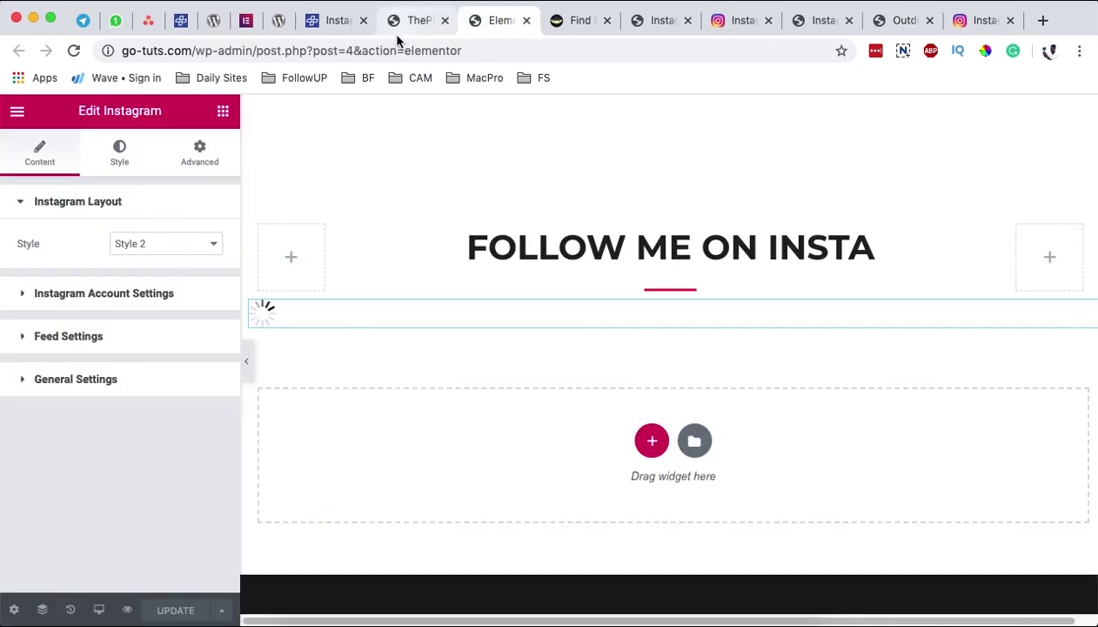
Change Max Visible Images from 12 to 6, keeping Sort By None and Original Size resolution.
{"action": "left_click", "coordinate": [92, 335]}
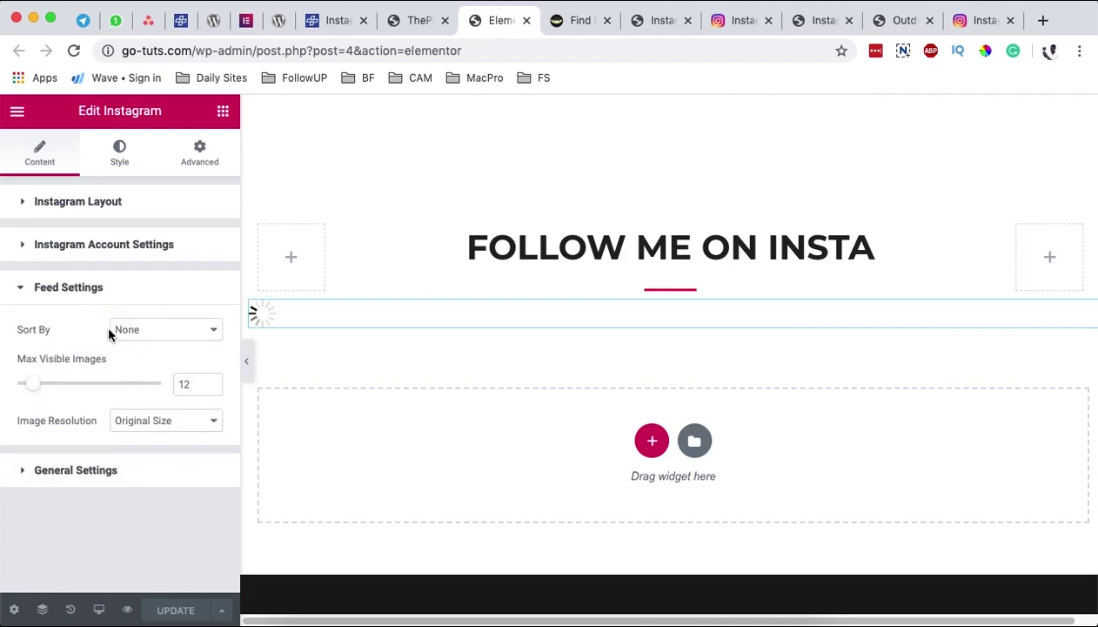
{"action": "left_click", "coordinate": [180, 334]}
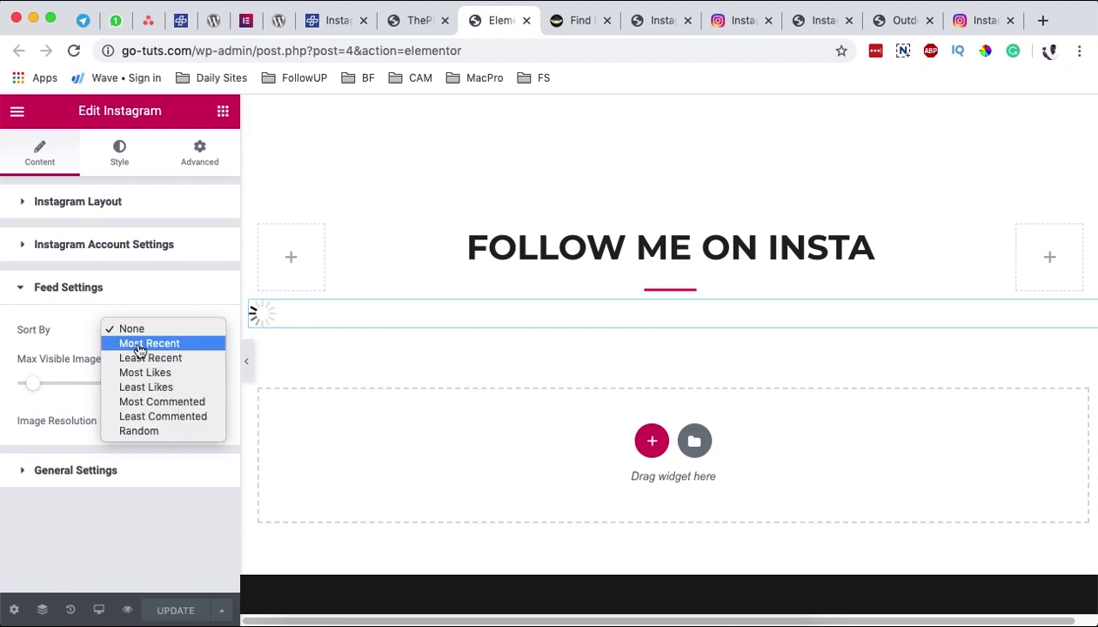
{"action": "left_click", "coordinate": [69, 355]}
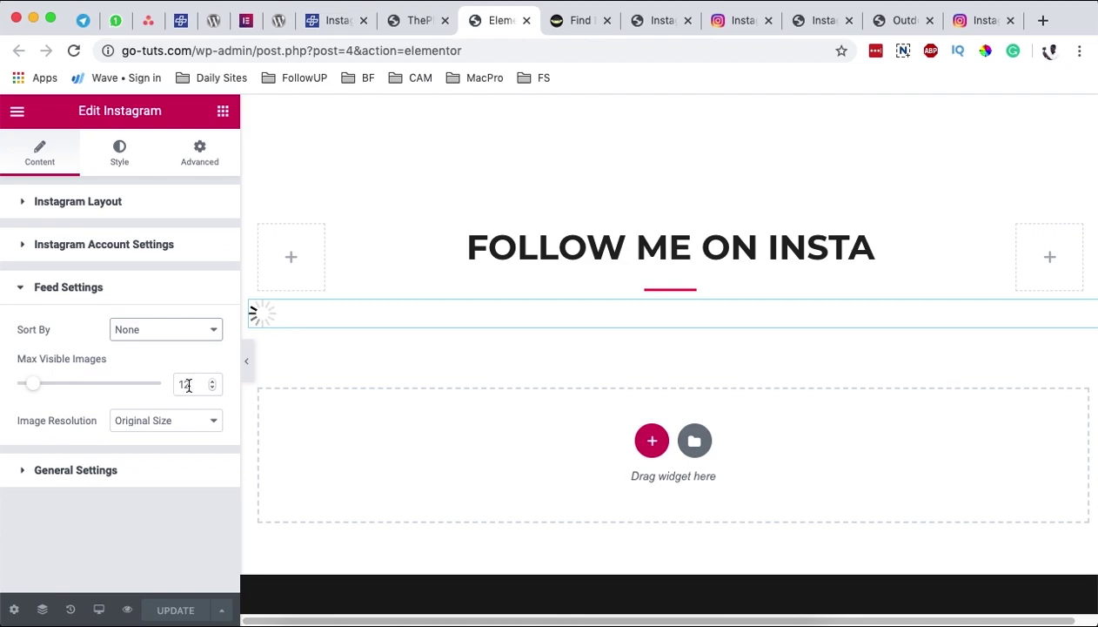
{"action": "left_click_drag", "start_coordinate": [188, 385], "coordinate": [163, 389]}
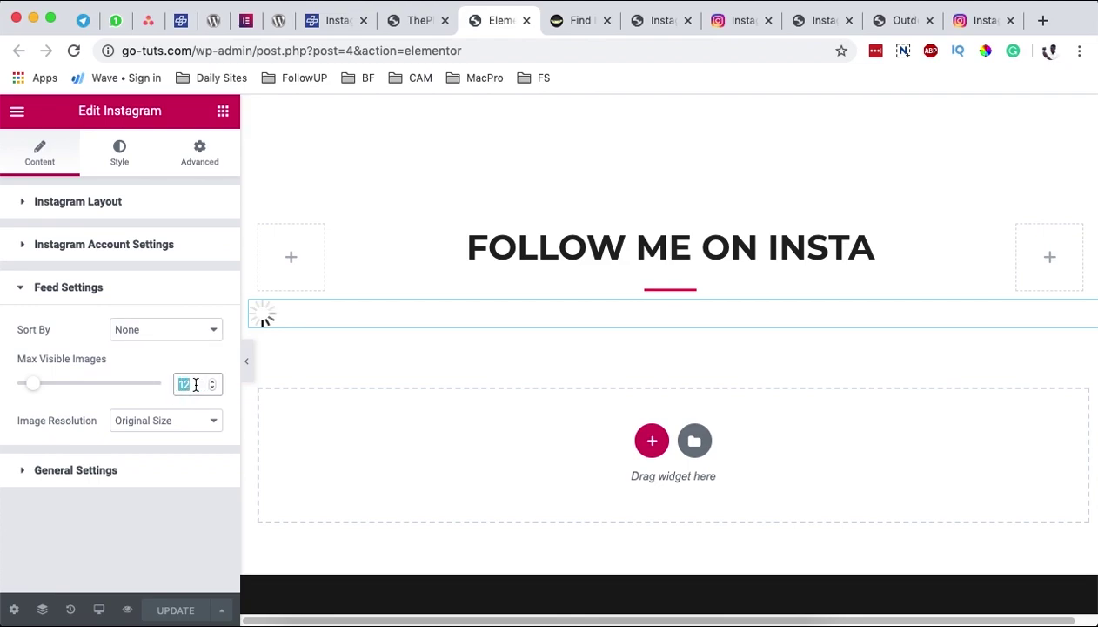
{"action": "type", "text": "6"}
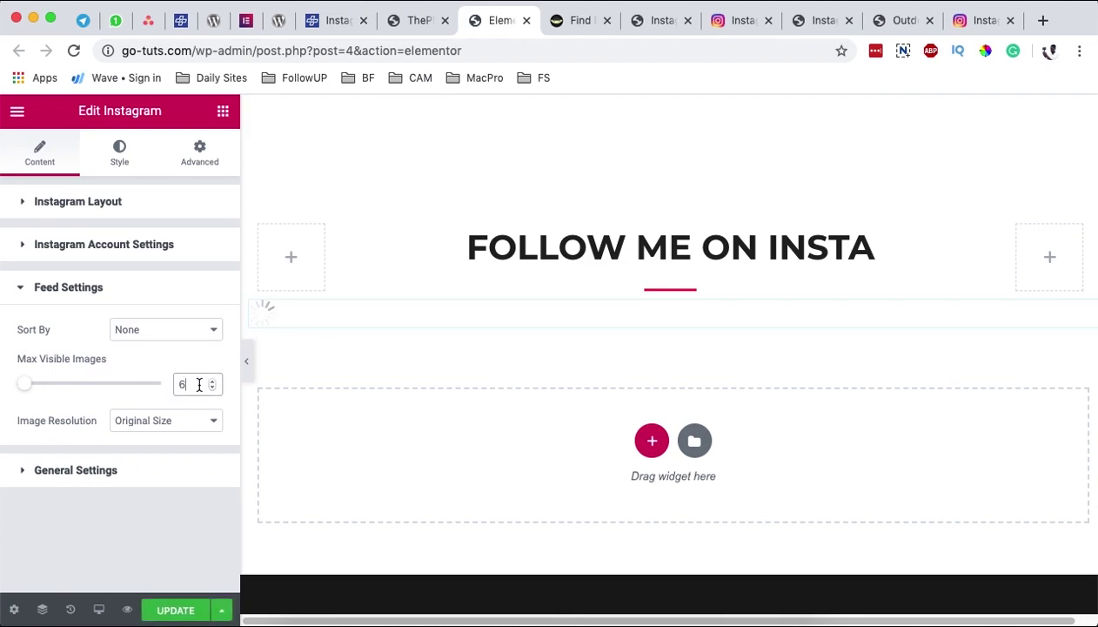
{"action": "left_click", "coordinate": [165, 422]}
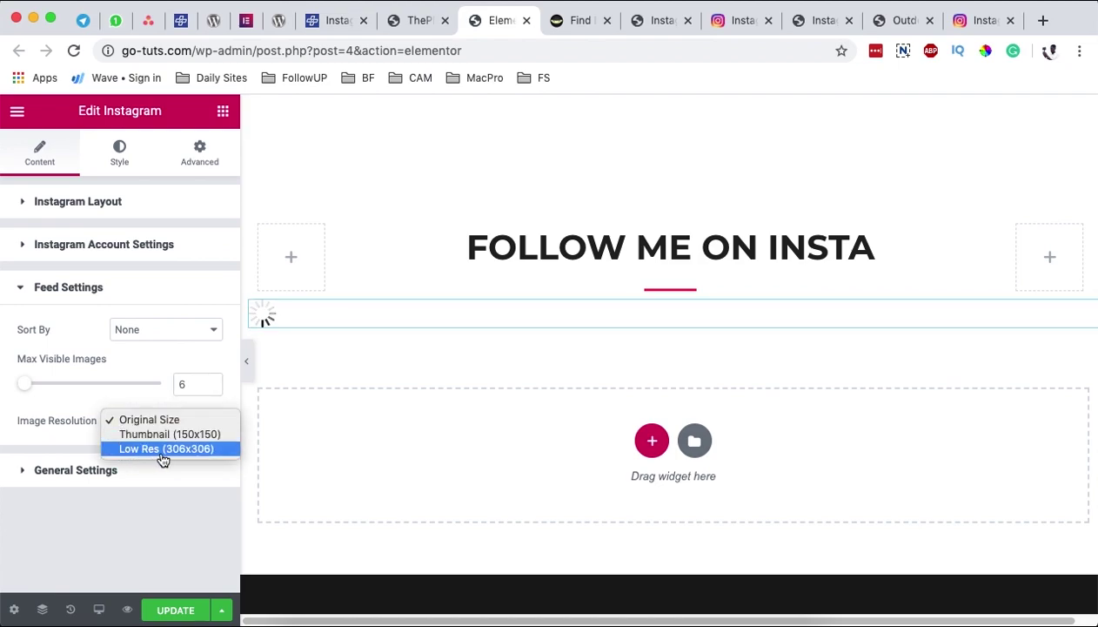
{"action": "left_click", "coordinate": [84, 405]}
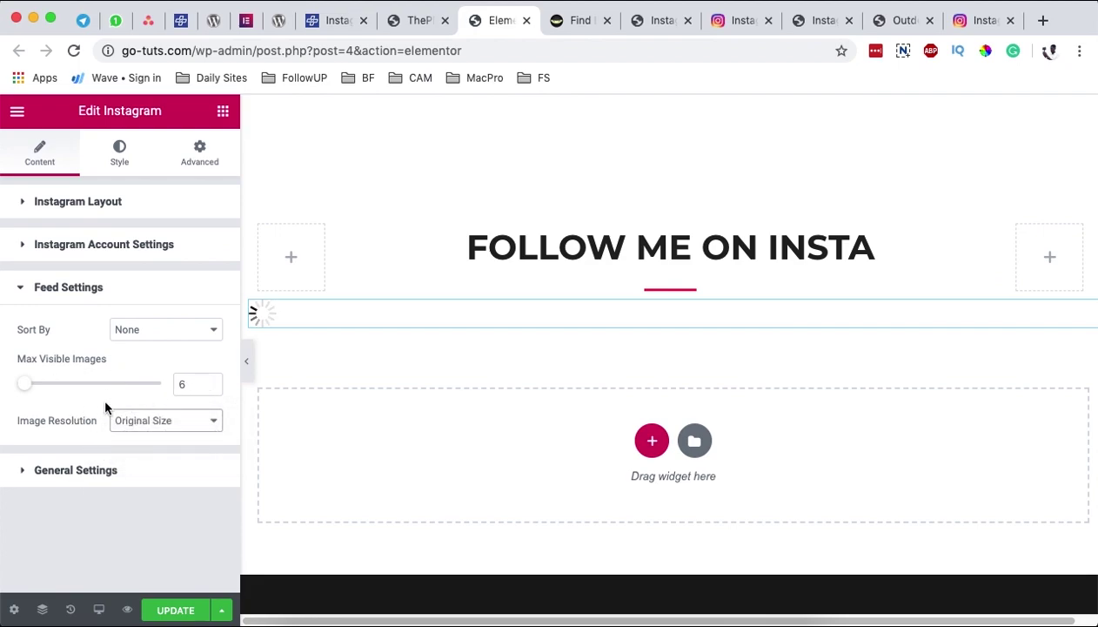
Keep the desktop column count at Column 3 and set Mobile Column to Column 3.
{"action": "left_click", "coordinate": [84, 473]}
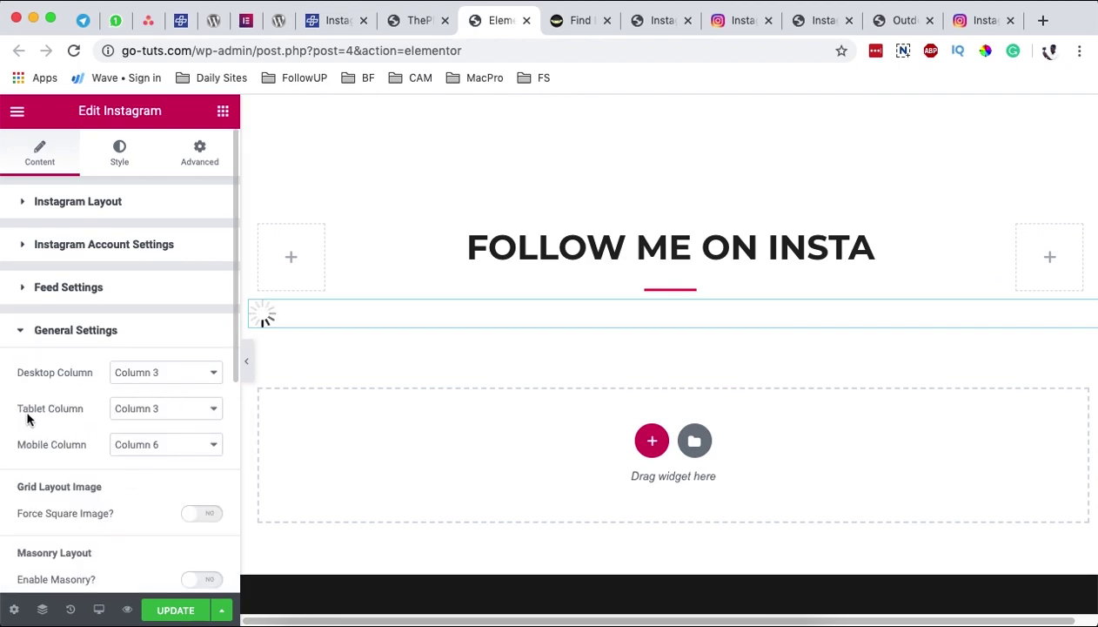
{"action": "scroll", "coordinate": [24, 416], "scroll_direction": "down", "scroll_amount": 2}
{"action": "left_click", "coordinate": [177, 314]}
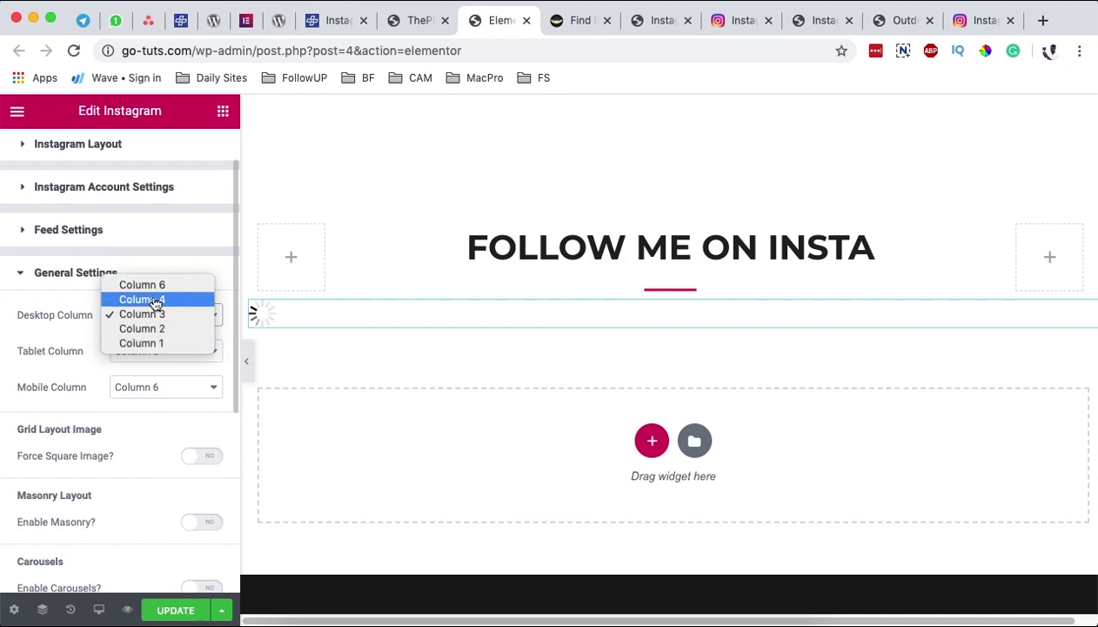
{"action": "left_click", "coordinate": [126, 392]}
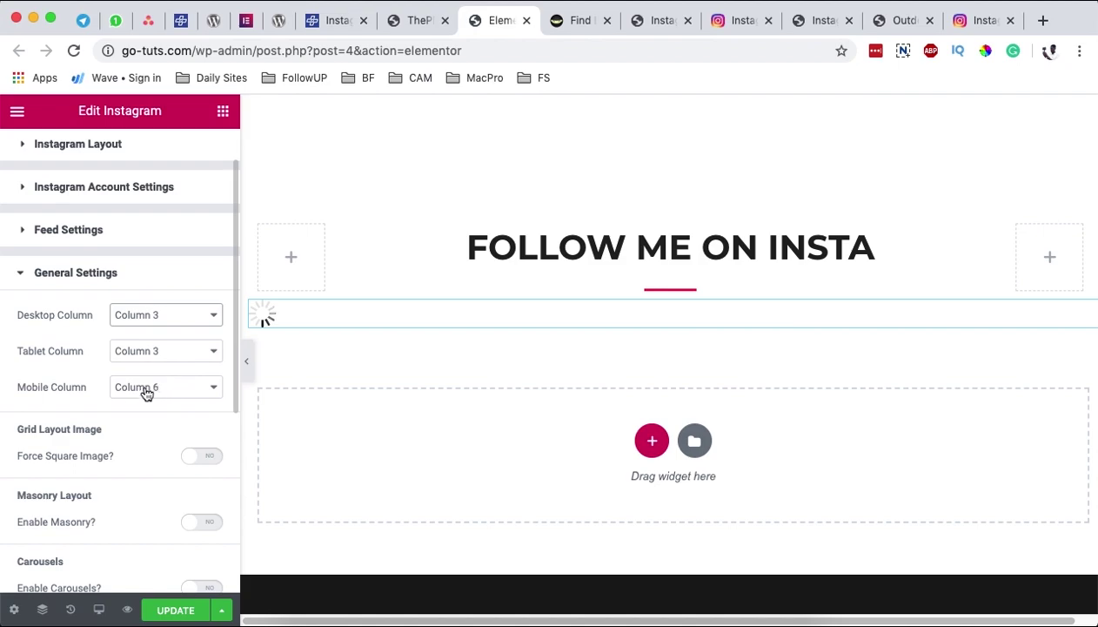
{"action": "left_click", "coordinate": [161, 396]}
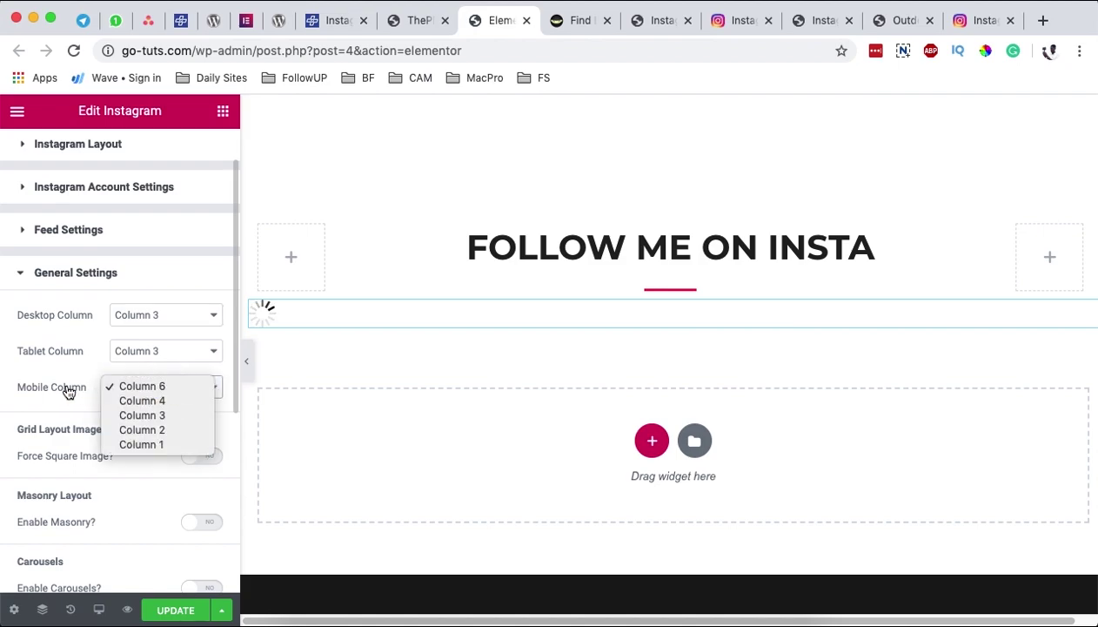
{"action": "left_click", "coordinate": [77, 388]}
{"action": "left_click", "coordinate": [159, 394]}
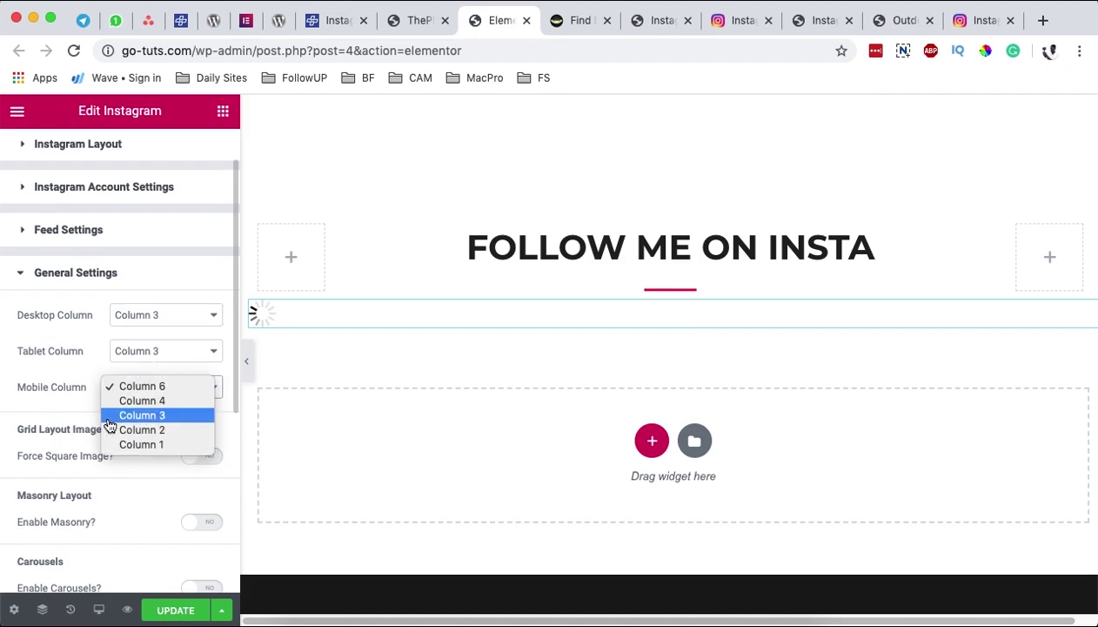
{"action": "left_click", "coordinate": [143, 415]}
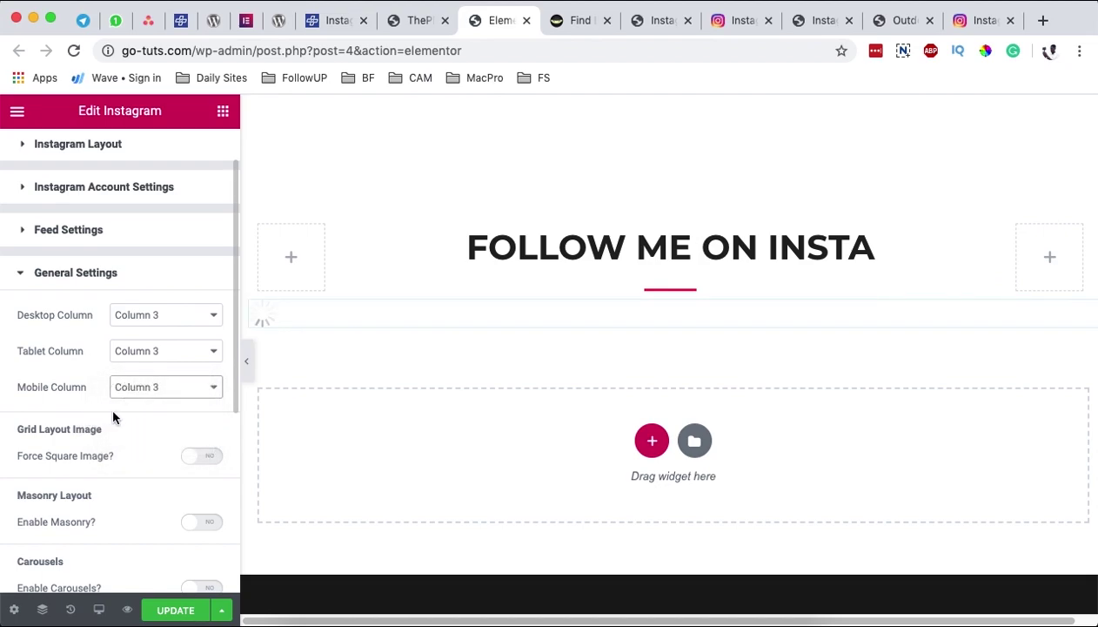
Confirm Display Like, Display Comments and Enable Link are switched on.
{"action": "scroll", "coordinate": [132, 409], "scroll_direction": "down", "scroll_amount": 2}
{"action": "scroll", "coordinate": [137, 392], "scroll_direction": "down", "scroll_amount": 1}
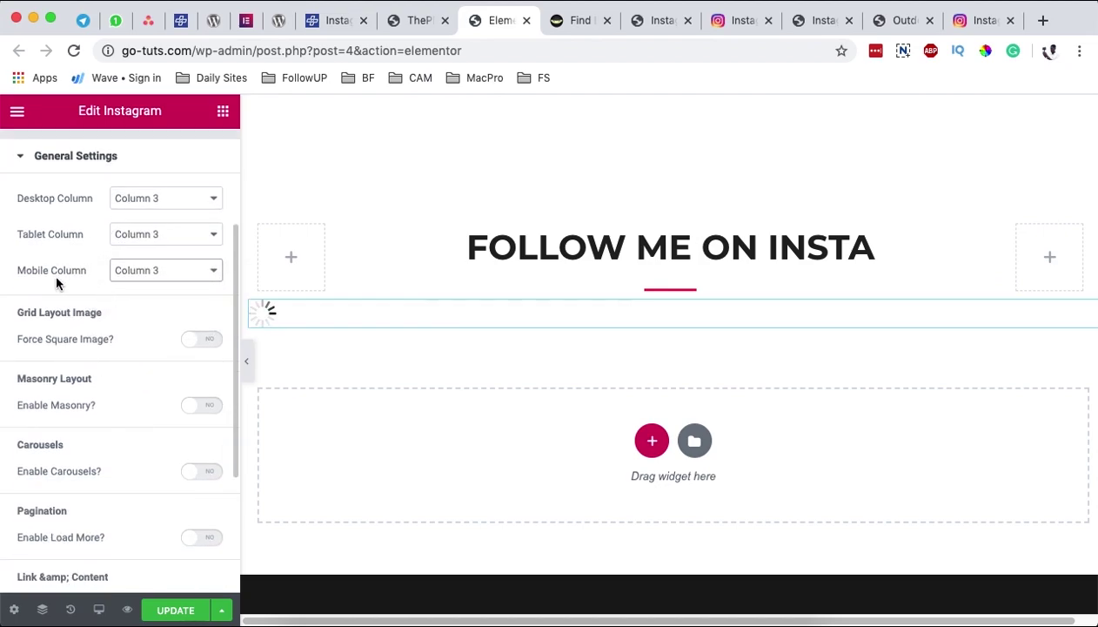
{"action": "scroll", "coordinate": [87, 453], "scroll_direction": "down", "scroll_amount": 1}
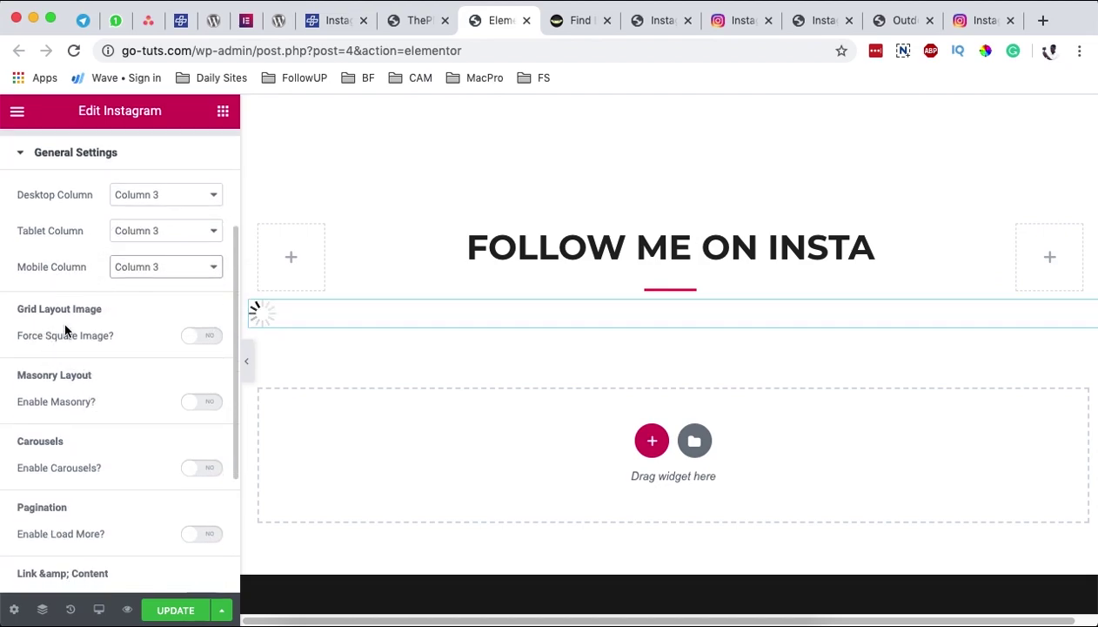
{"action": "scroll", "coordinate": [104, 417], "scroll_direction": "down", "scroll_amount": 1}
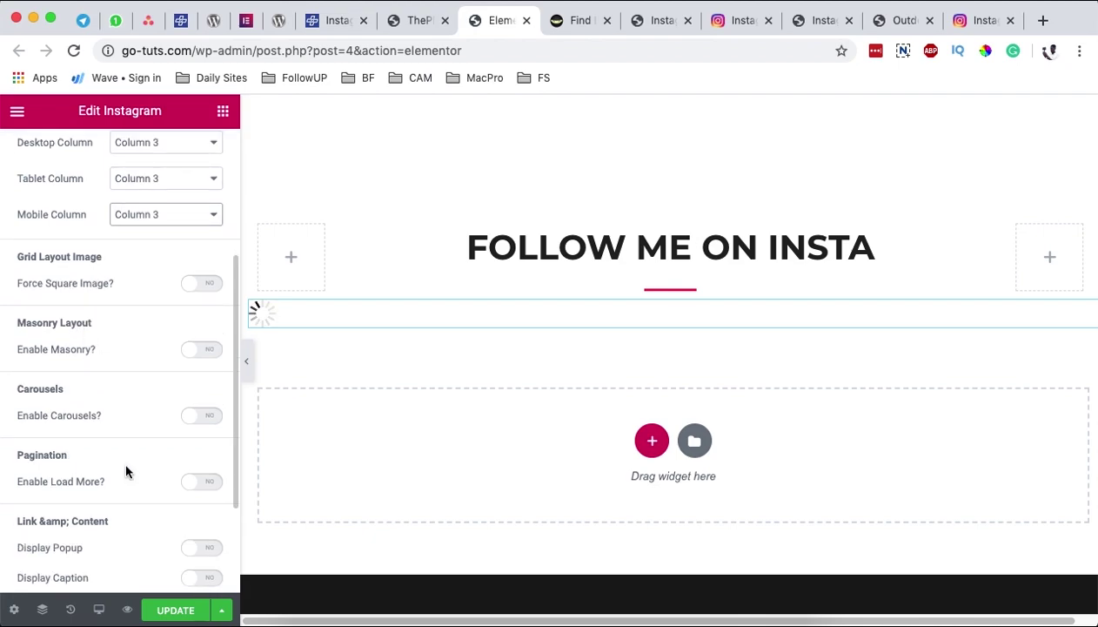
{"action": "scroll", "coordinate": [128, 470], "scroll_direction": "down", "scroll_amount": 3}
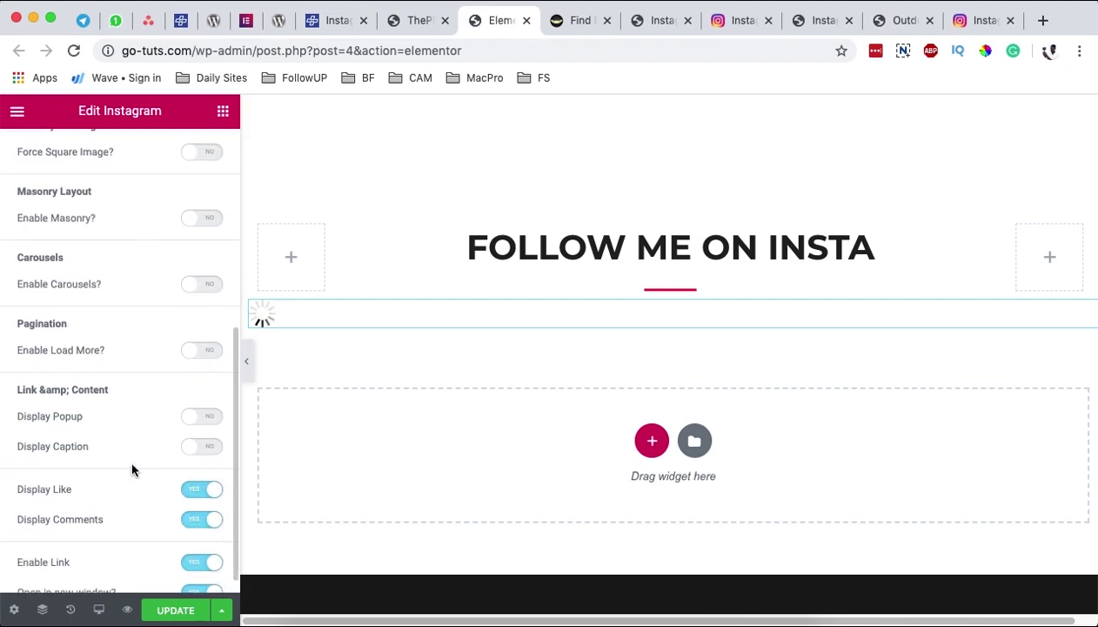
{"action": "scroll", "coordinate": [133, 470], "scroll_direction": "down", "scroll_amount": 1}
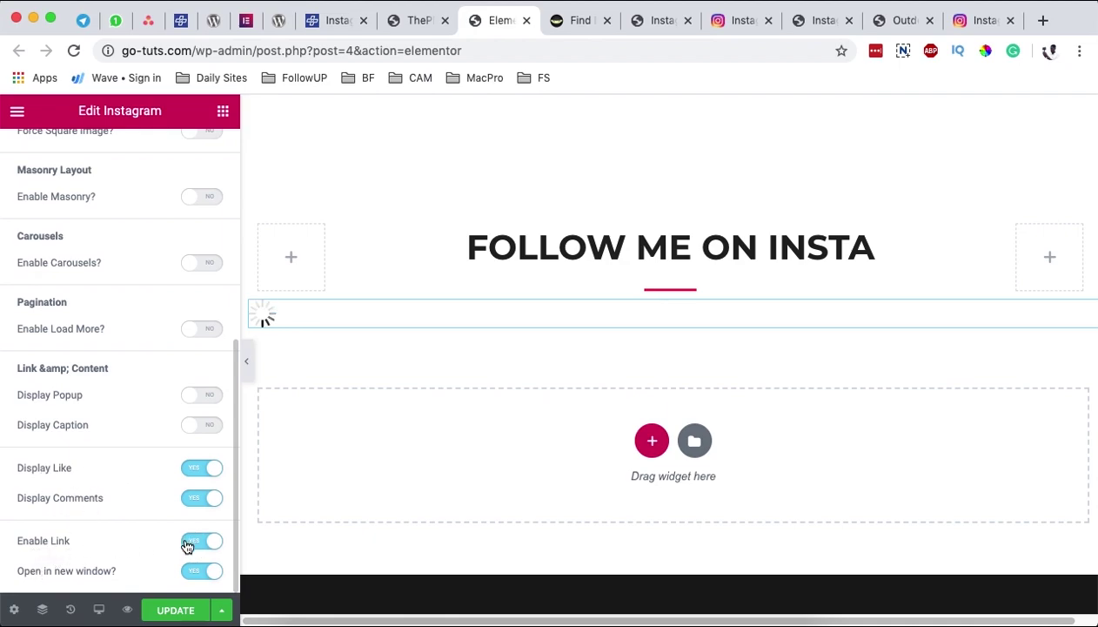
Check the like and comment overlay on each photo of the live three-column grid.
{"action": "left_click", "coordinate": [901, 22]}
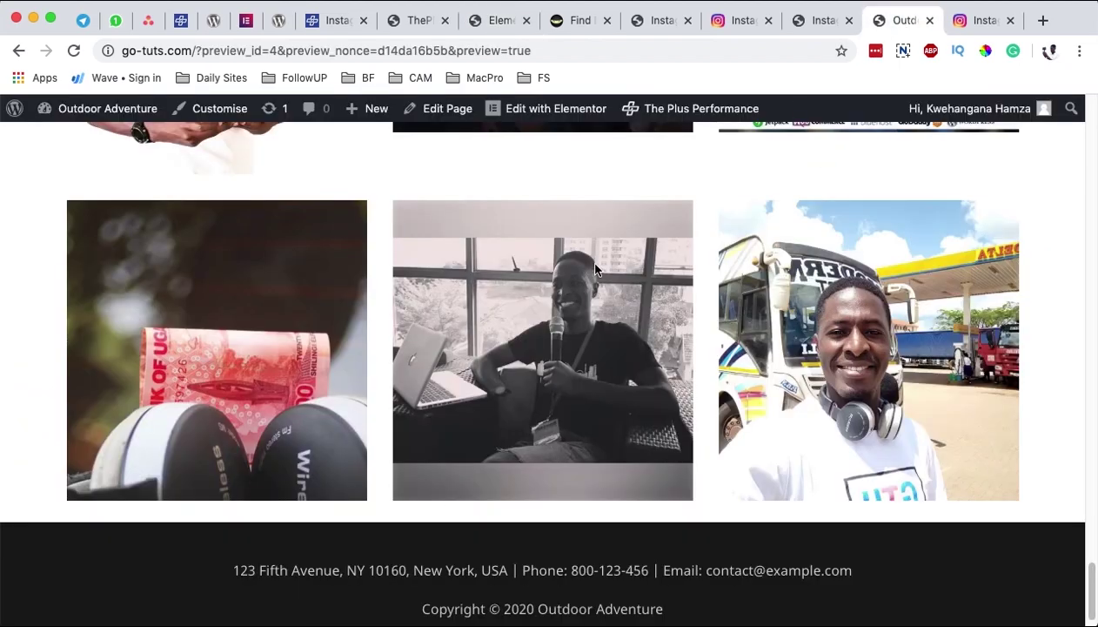
{"action": "mouse_move", "coordinate": [235, 365]}
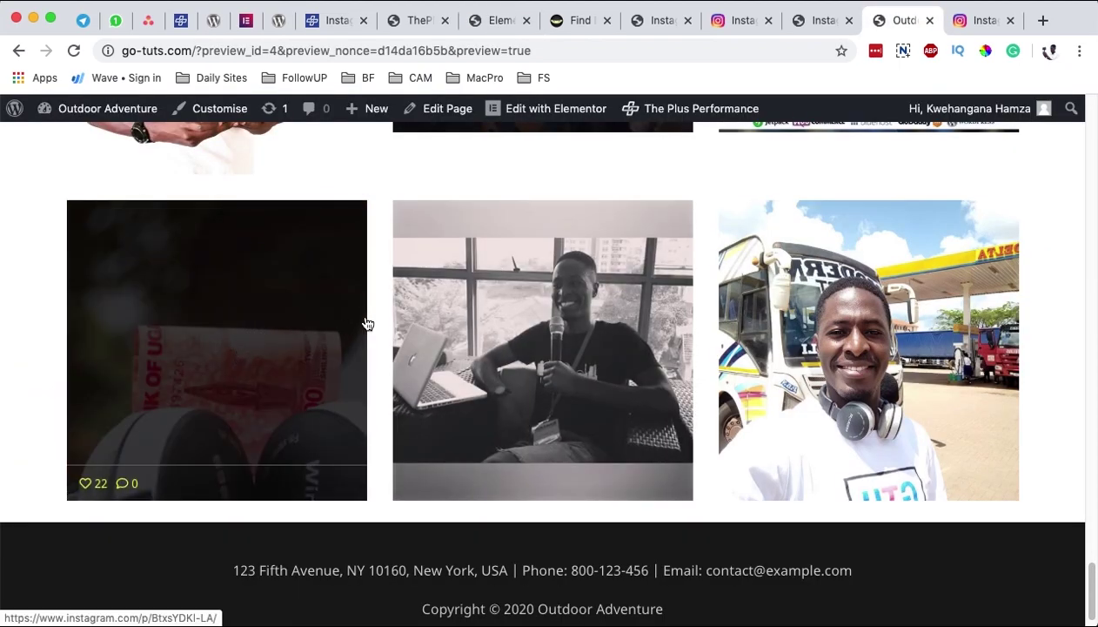
{"action": "mouse_move", "coordinate": [508, 308]}
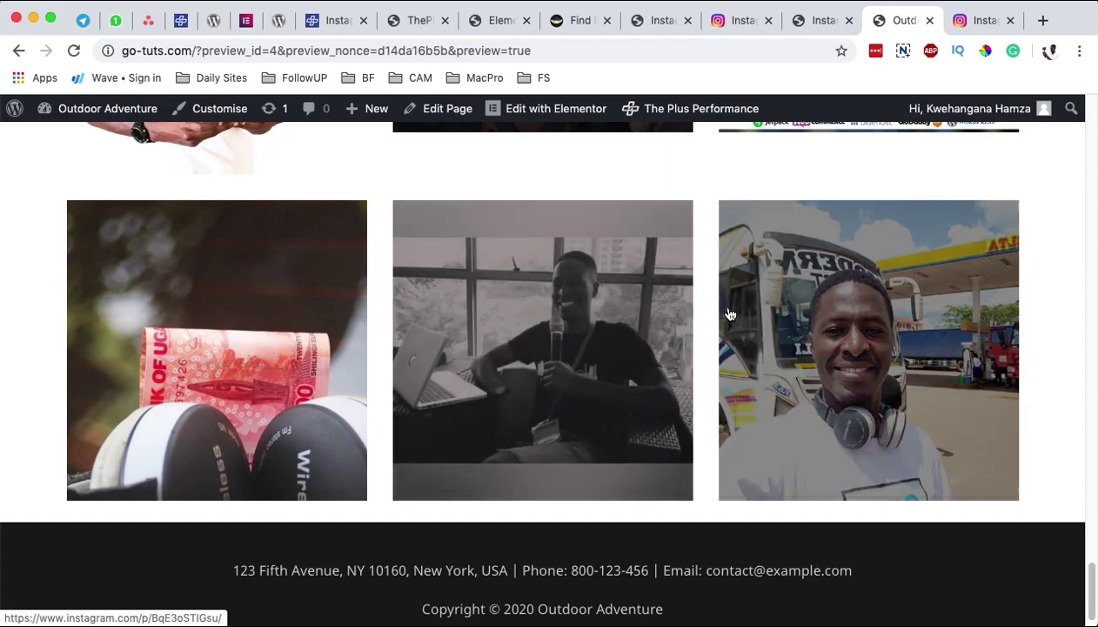
{"action": "mouse_move", "coordinate": [818, 335]}
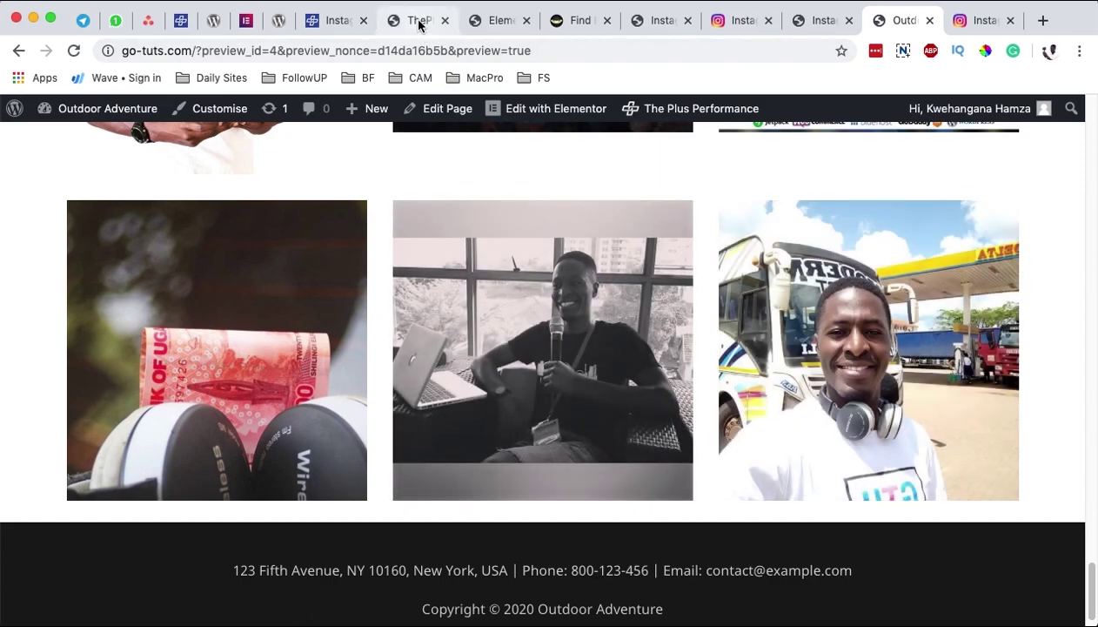
{"action": "left_click", "coordinate": [418, 21]}
Open the widget's Like & Comments Styles and compare the current yellow counts in the live preview.
{"action": "left_click", "coordinate": [492, 20]}
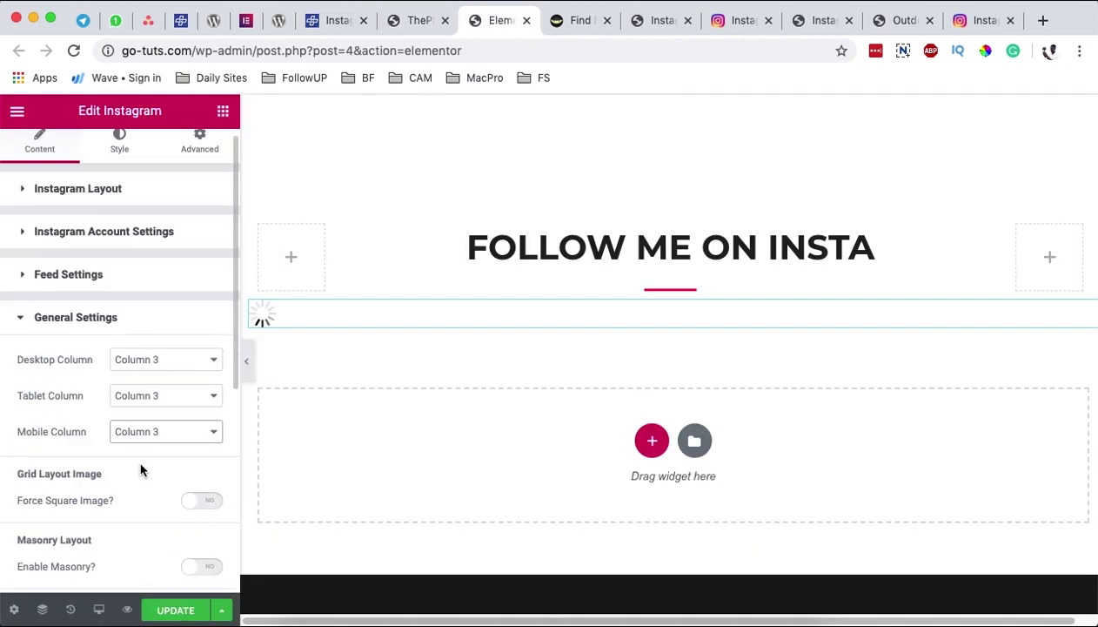
{"action": "scroll", "coordinate": [120, 179], "scroll_direction": "up", "scroll_amount": 1}
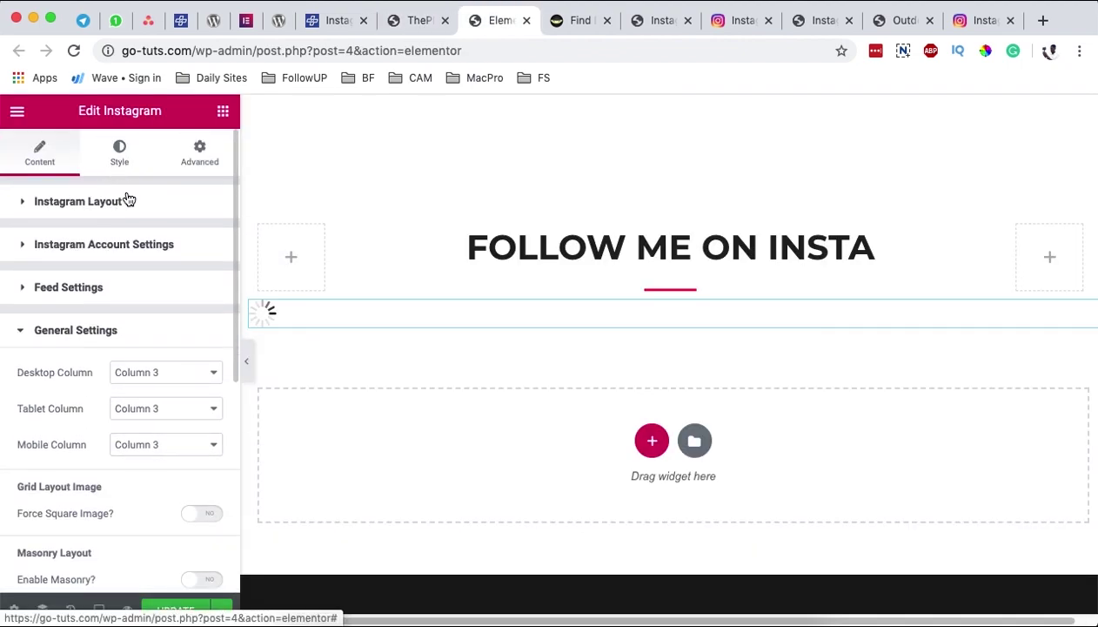
{"action": "left_click", "coordinate": [119, 153]}
{"action": "scroll", "coordinate": [136, 298], "scroll_direction": "down", "scroll_amount": 5}
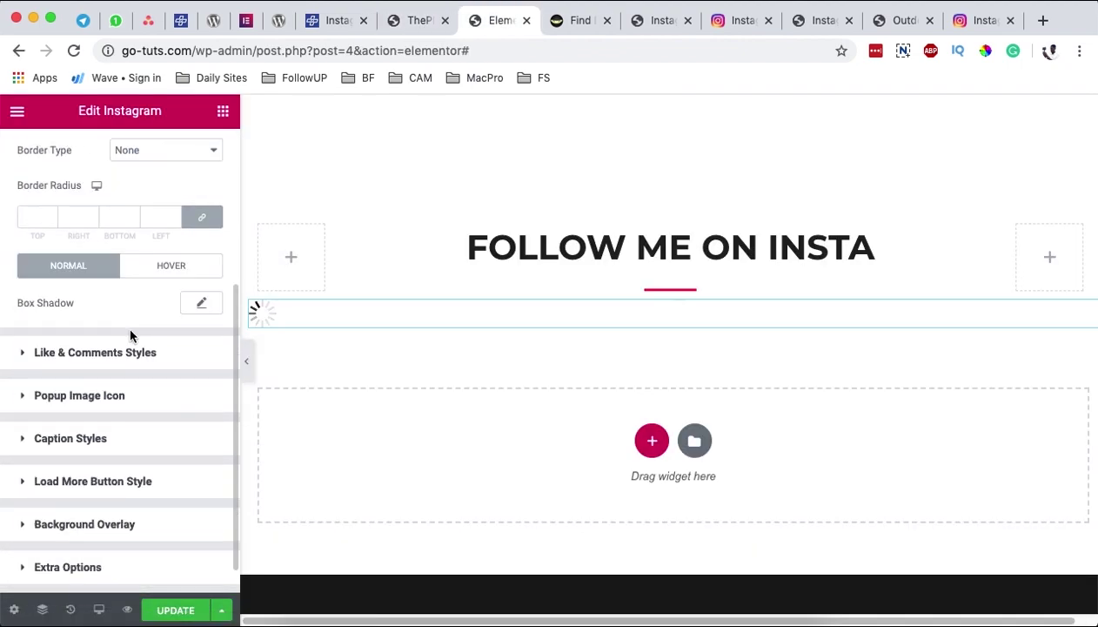
{"action": "left_click", "coordinate": [87, 362]}
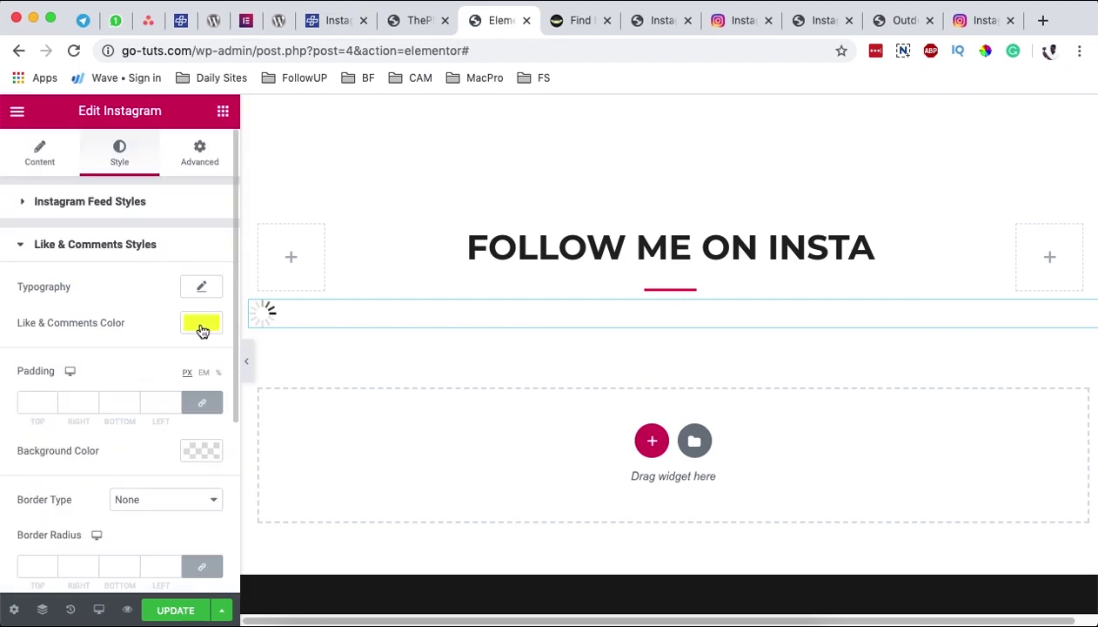
{"action": "left_click", "coordinate": [900, 20]}
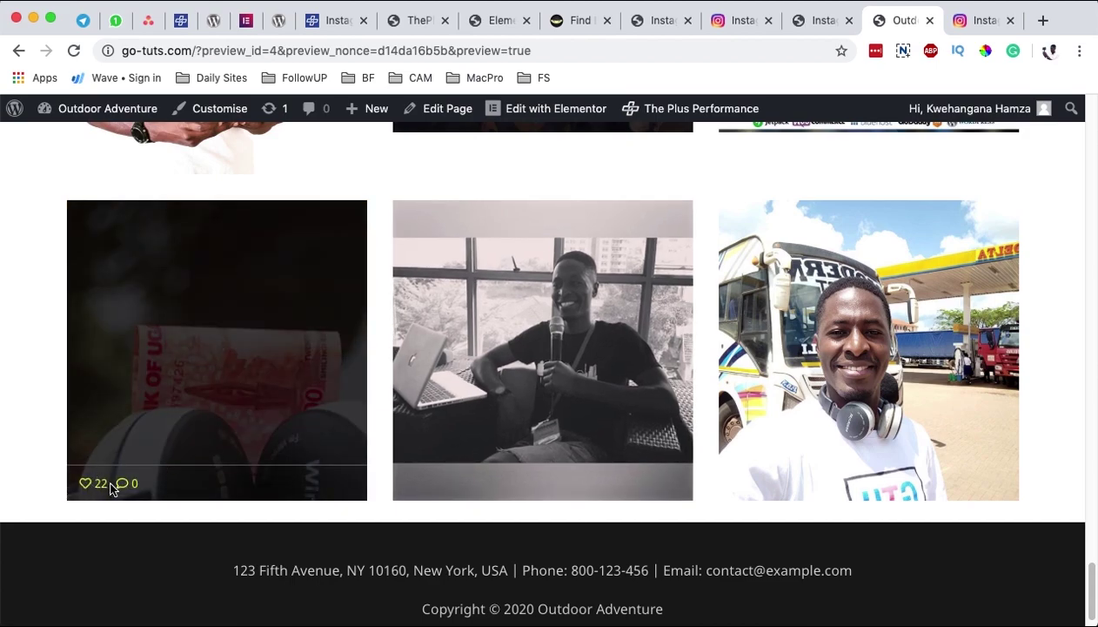
{"action": "left_click", "coordinate": [409, 23]}
{"action": "left_click", "coordinate": [487, 20]}
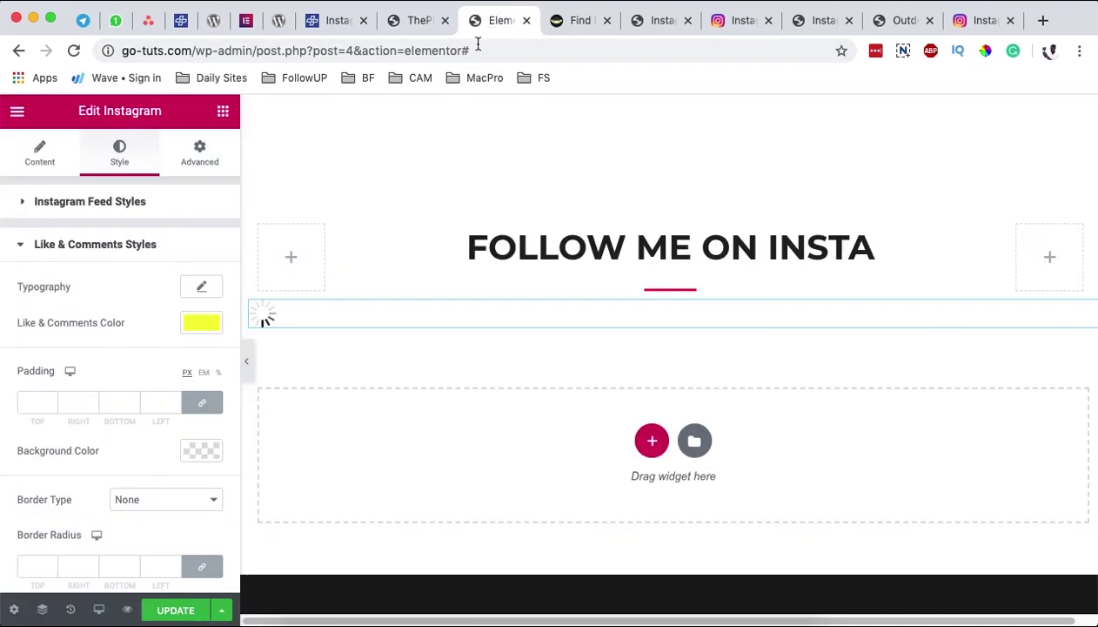
Set the Like & Comments Color to purple #9300B2.
{"action": "left_click", "coordinate": [209, 324]}
{"action": "left_click", "coordinate": [299, 363]}
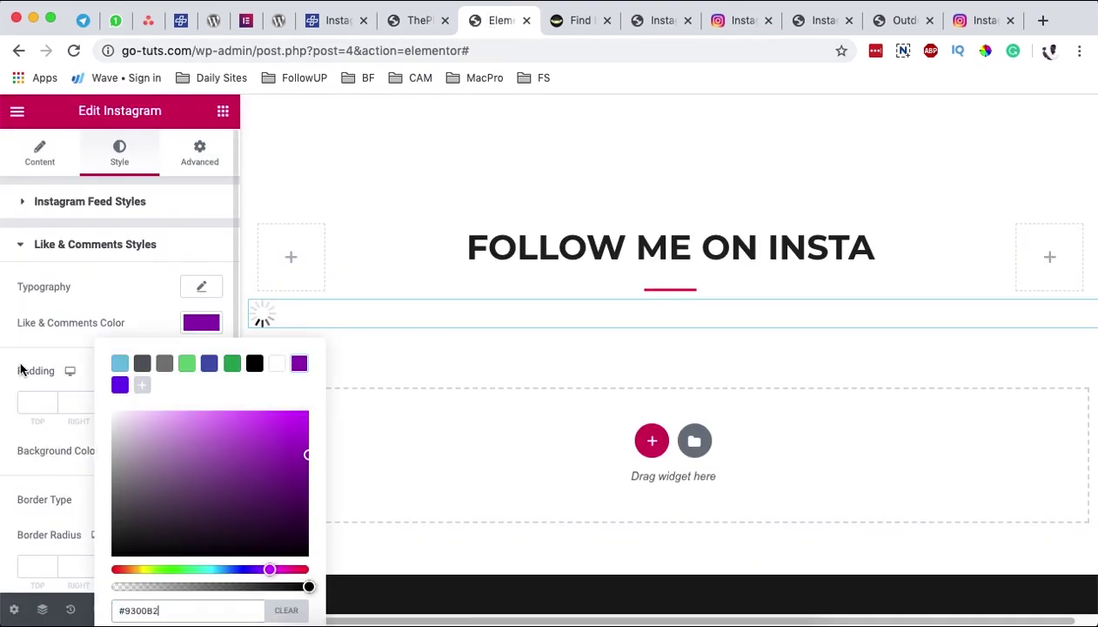
{"action": "scroll", "coordinate": [121, 413], "scroll_direction": "down", "scroll_amount": 2}
{"action": "scroll", "coordinate": [122, 411], "scroll_direction": "down", "scroll_amount": 4}
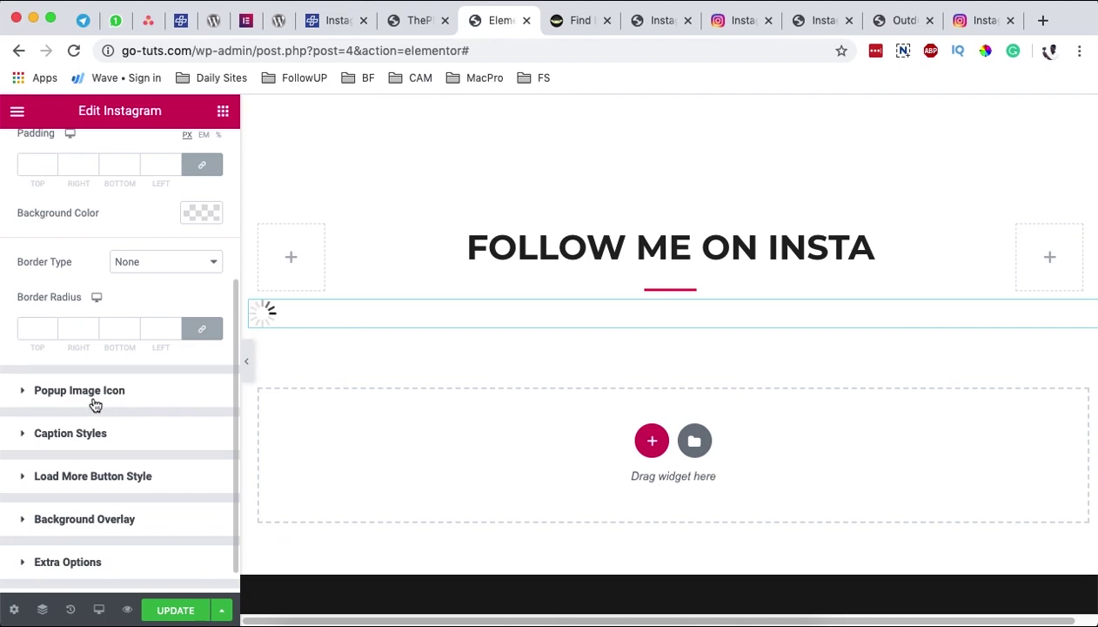
Review the Popup Image Icon settings, including its size of 30, and the Caption styles.
{"action": "left_click", "coordinate": [100, 393]}
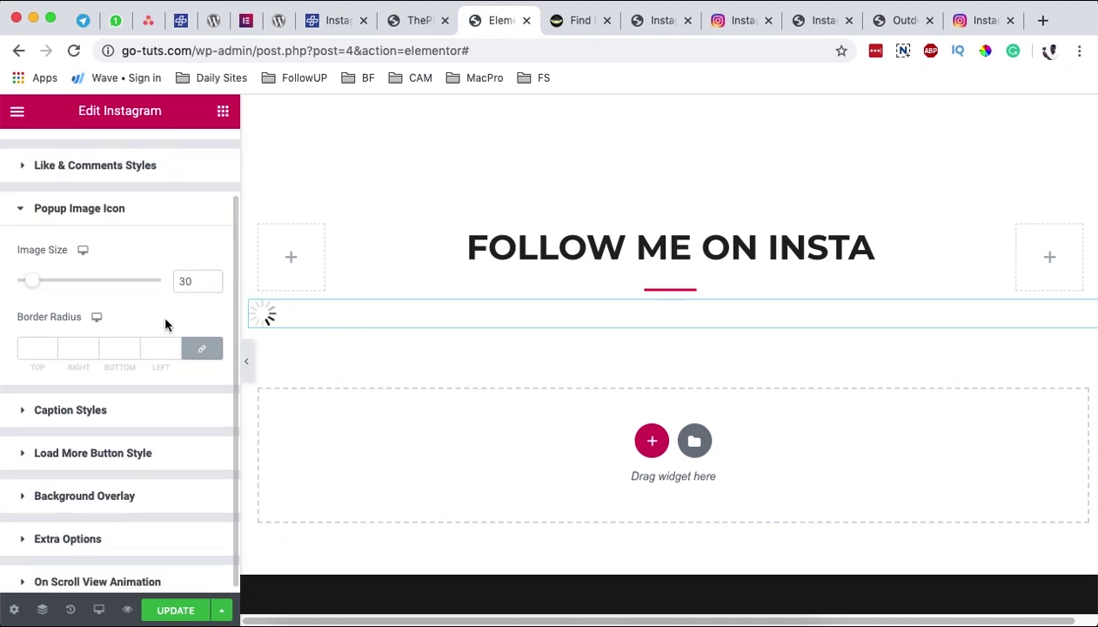
{"action": "double_click", "coordinate": [171, 280]}
{"action": "left_click", "coordinate": [75, 420]}
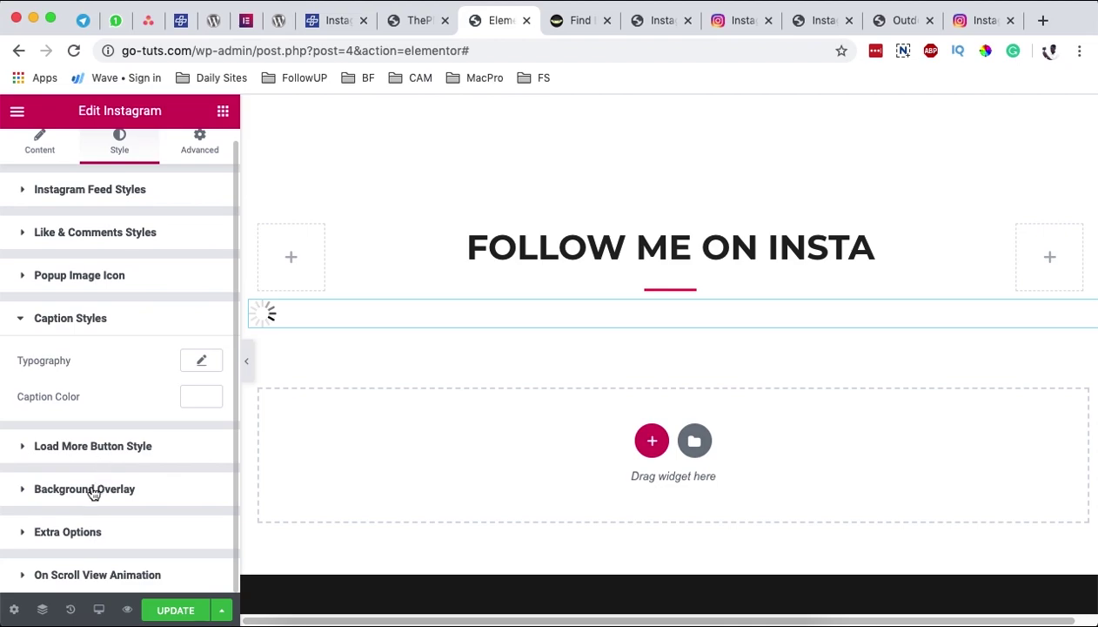
{"action": "scroll", "coordinate": [159, 482], "scroll_direction": "up", "scroll_amount": 1}
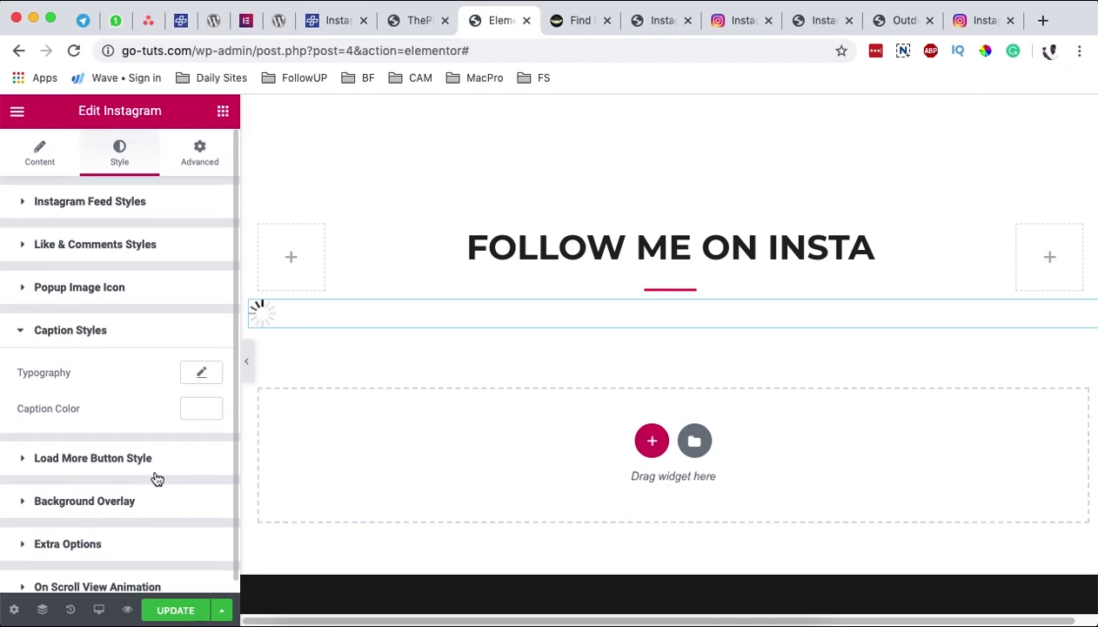
Change the Instagram Layout style back to Style 1 and update the page.
{"action": "left_click", "coordinate": [200, 164]}
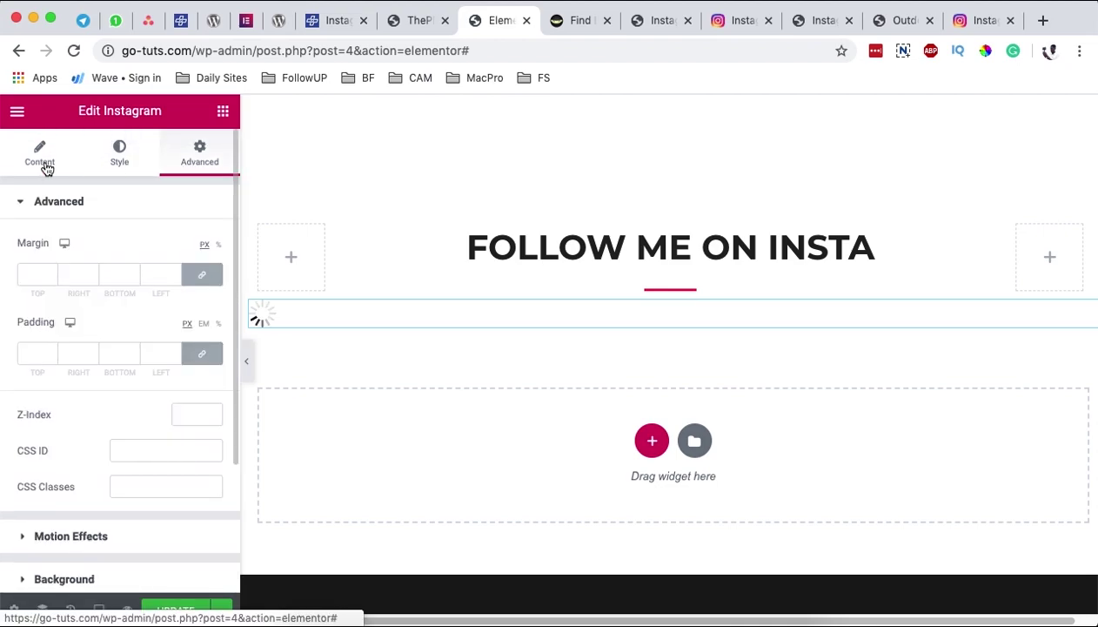
{"action": "left_click", "coordinate": [40, 155]}
{"action": "left_click", "coordinate": [161, 251]}
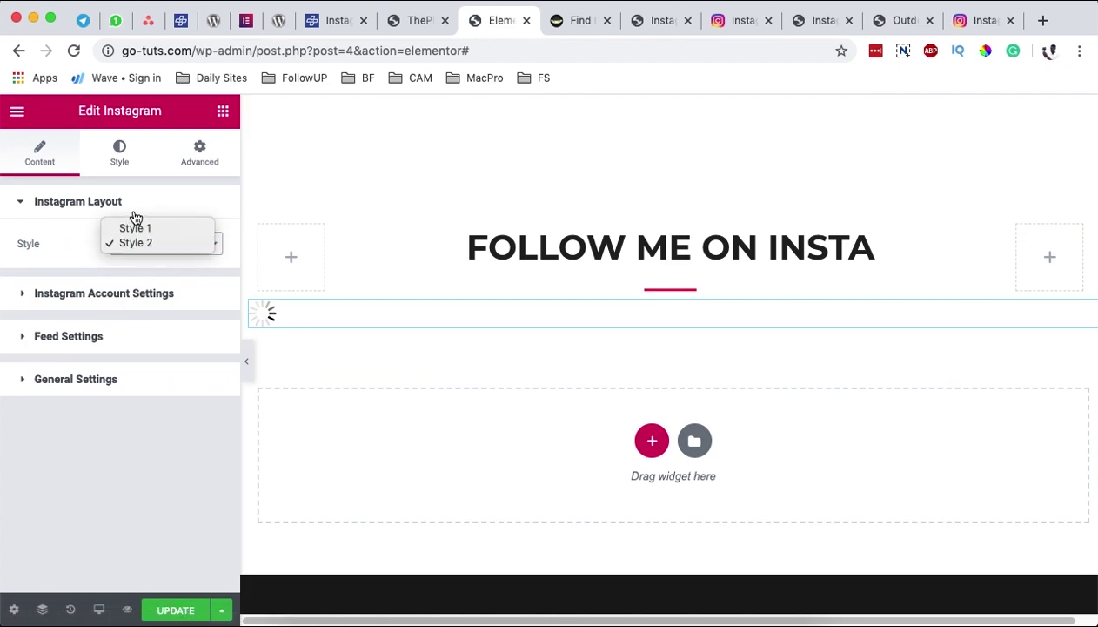
{"action": "left_click", "coordinate": [134, 225]}
{"action": "left_click", "coordinate": [88, 387]}
{"action": "scroll", "coordinate": [147, 409], "scroll_direction": "down", "scroll_amount": 10}
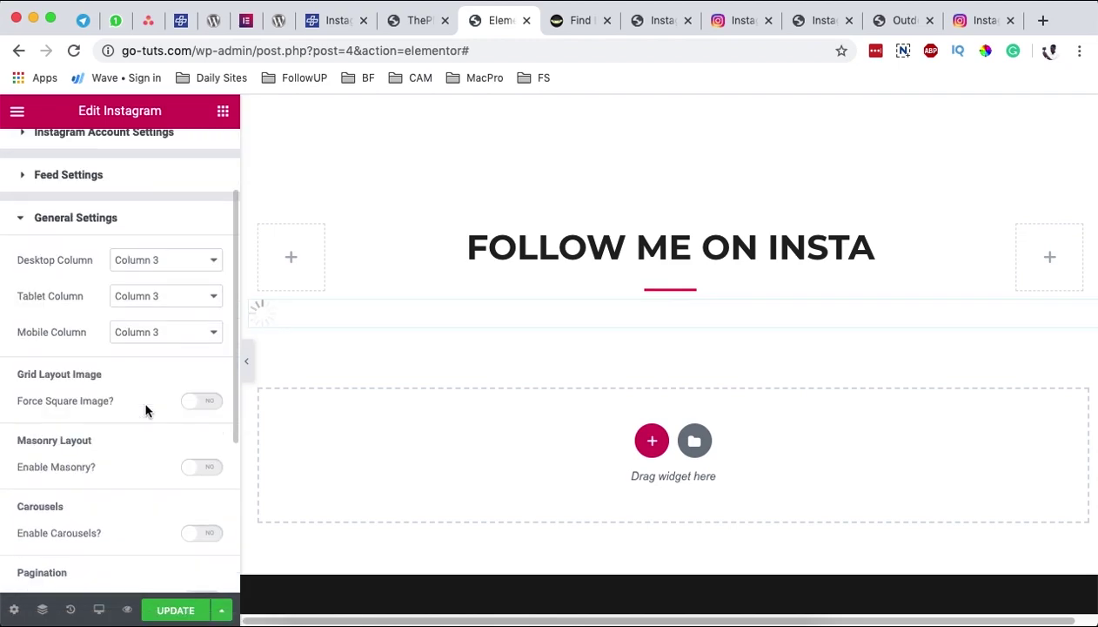
{"action": "scroll", "coordinate": [147, 408], "scroll_direction": "up", "scroll_amount": 10}
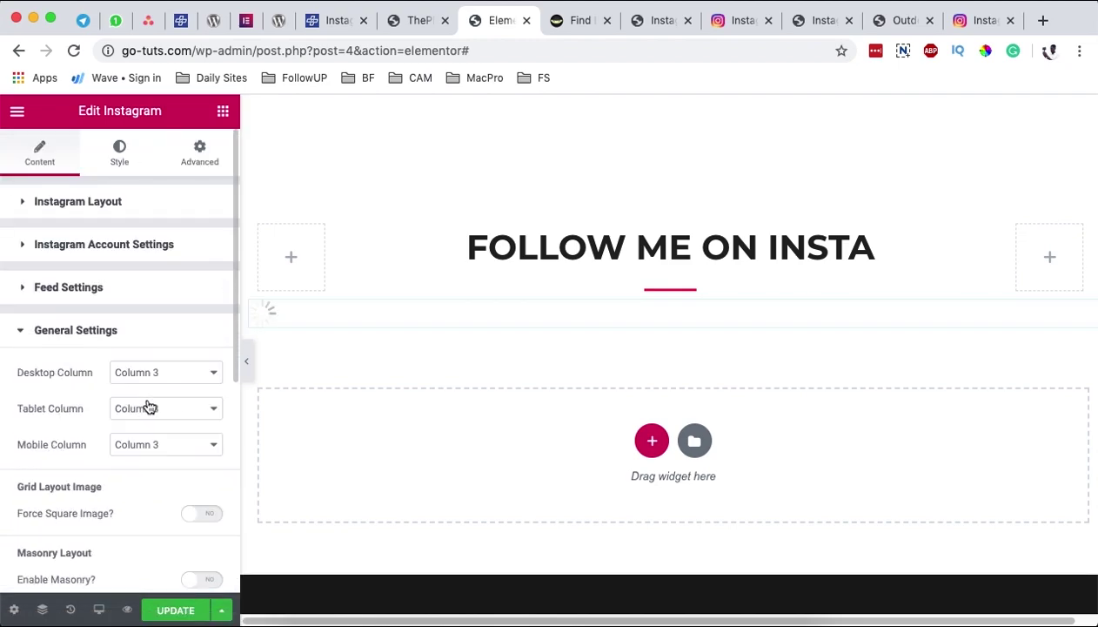
{"action": "left_click", "coordinate": [178, 165]}
{"action": "left_click", "coordinate": [119, 161]}
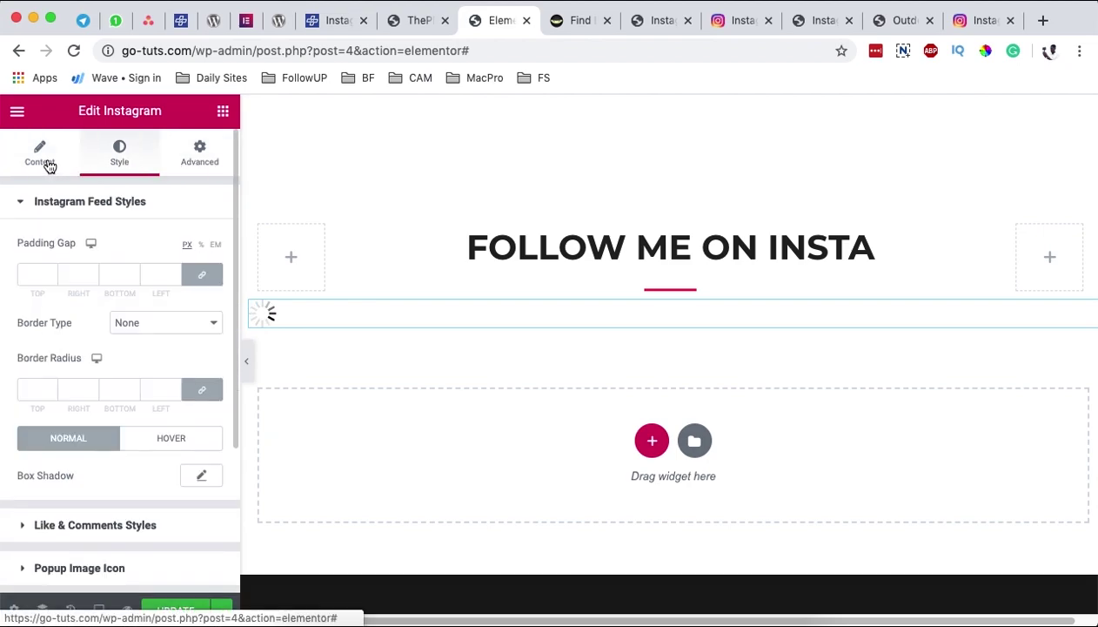
{"action": "left_click", "coordinate": [46, 163]}
{"action": "left_click", "coordinate": [171, 608]}
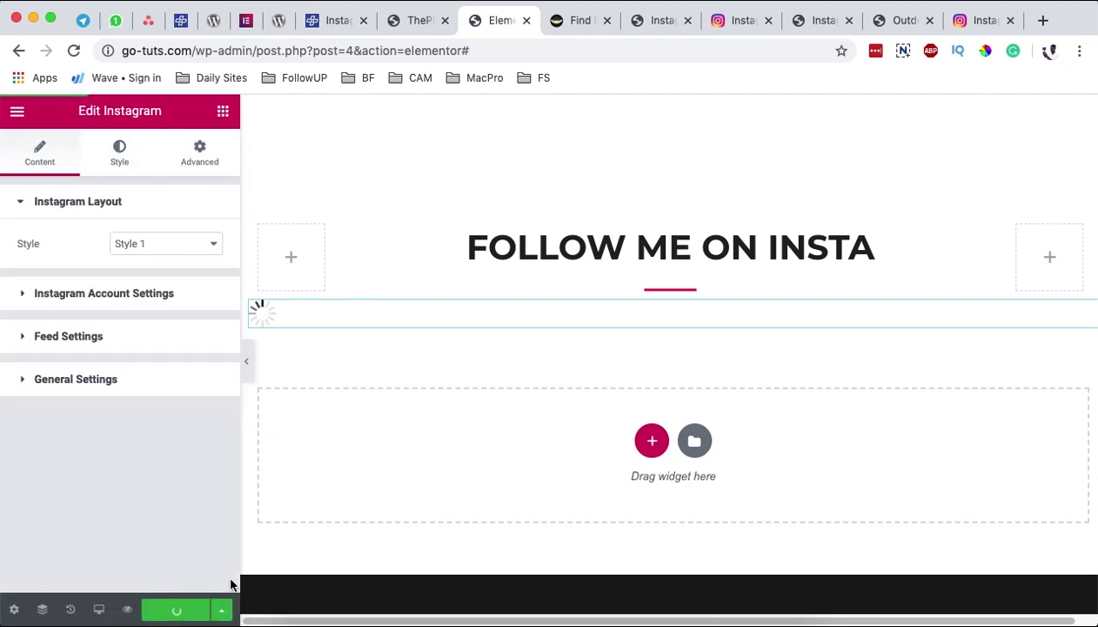
Scroll the site preview to the six-post Style 1 grid and check its purple hover counts.
{"action": "left_click", "coordinate": [903, 24]}
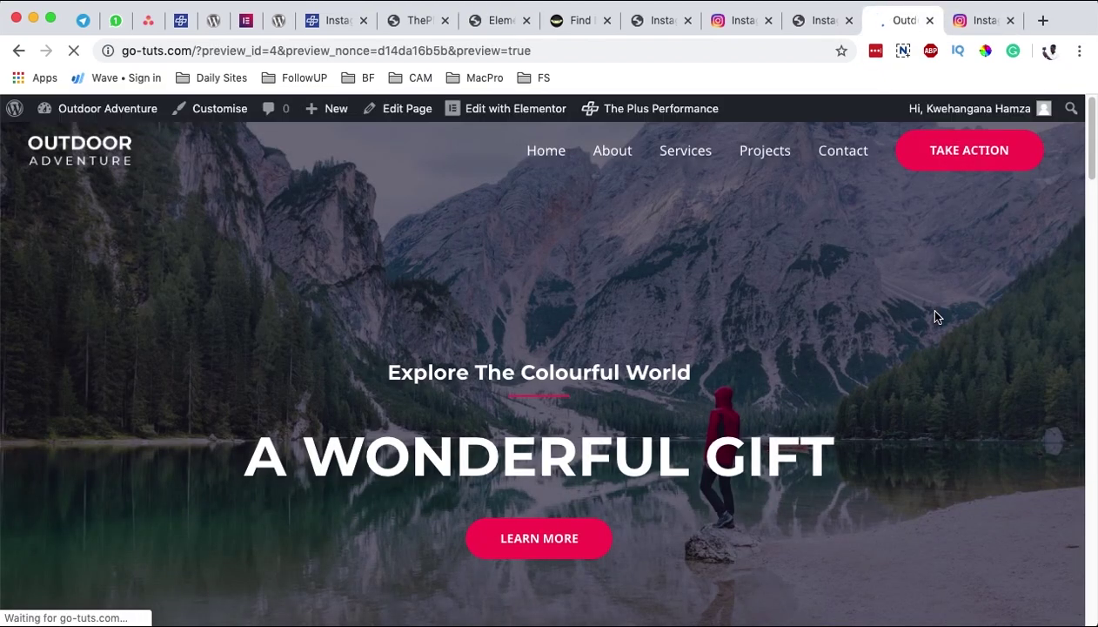
{"action": "scroll", "coordinate": [945, 331], "scroll_direction": "down", "scroll_amount": 20}
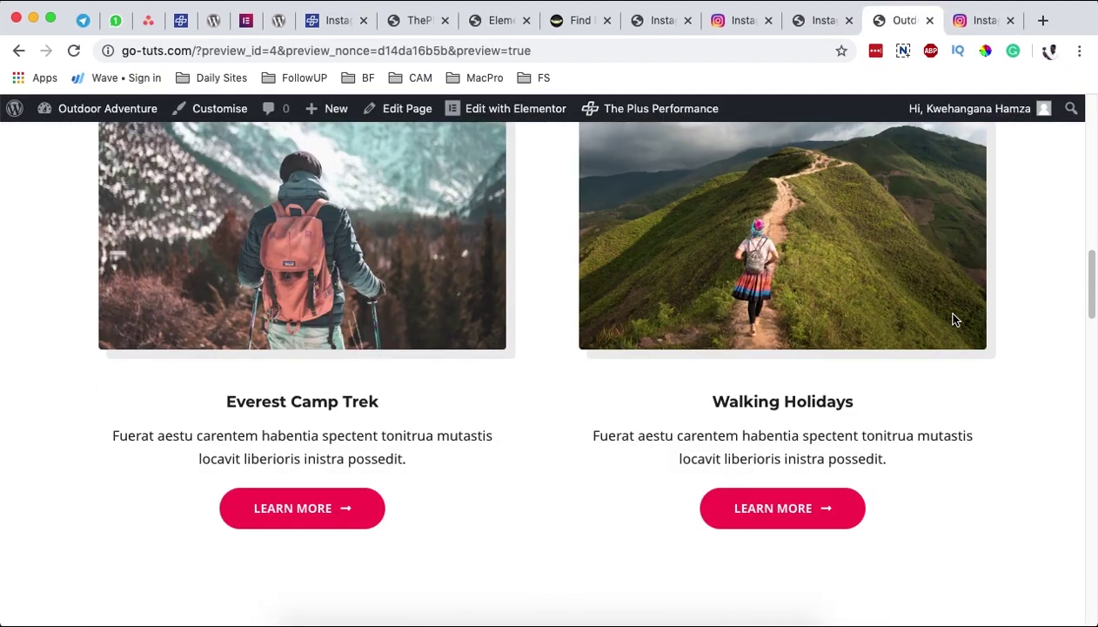
{"action": "scroll", "coordinate": [957, 319], "scroll_direction": "down", "scroll_amount": 20}
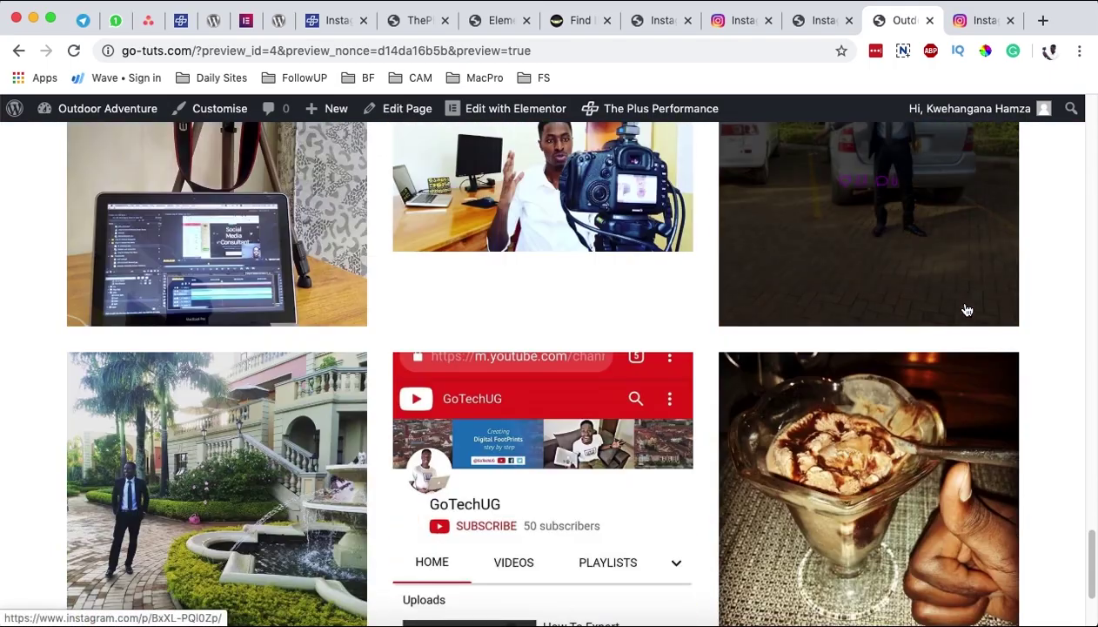
{"action": "scroll", "coordinate": [974, 283], "scroll_direction": "up", "scroll_amount": 5}
{"action": "scroll", "coordinate": [973, 282], "scroll_direction": "down", "scroll_amount": 2}
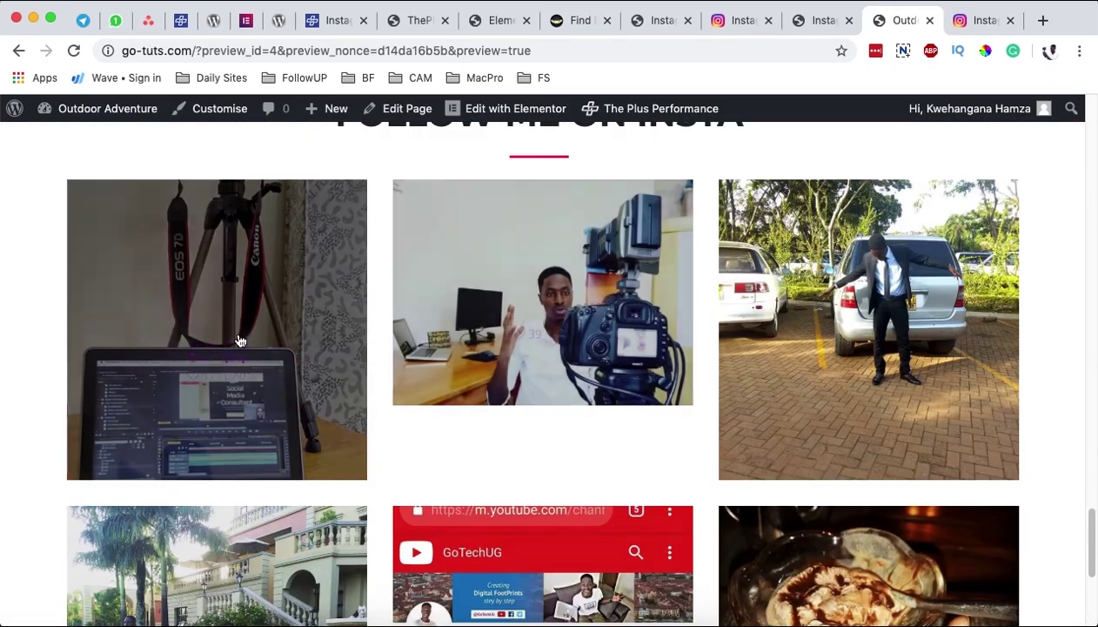
{"action": "scroll", "coordinate": [1014, 474], "scroll_direction": "down", "scroll_amount": 3}
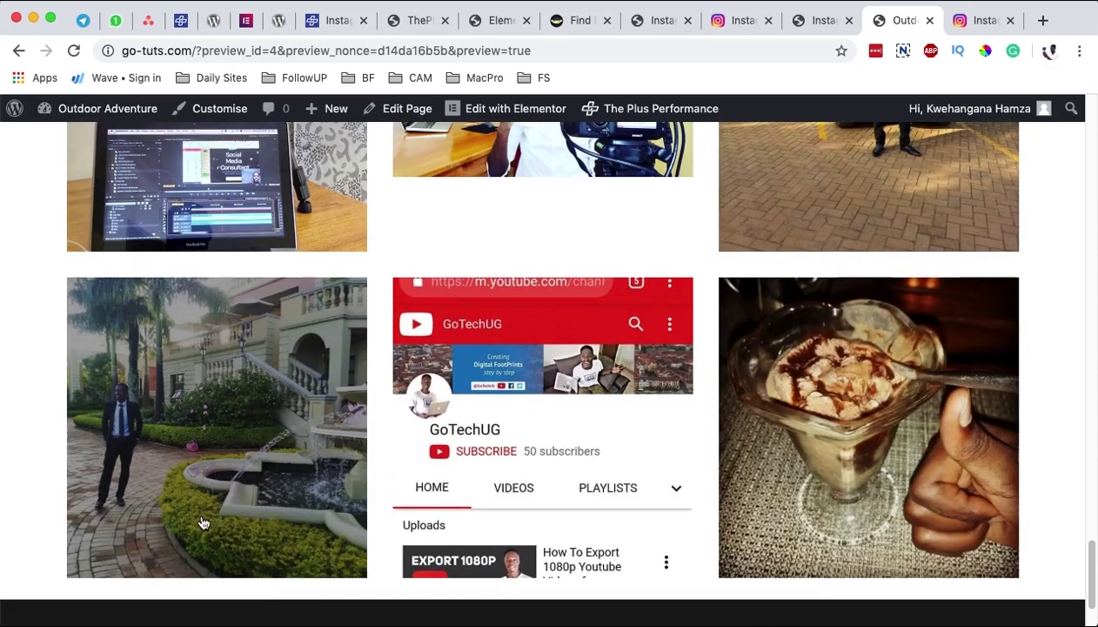
{"action": "scroll", "coordinate": [983, 390], "scroll_direction": "down", "scroll_amount": 2}
{"action": "scroll", "coordinate": [768, 442], "scroll_direction": "up", "scroll_amount": 4}
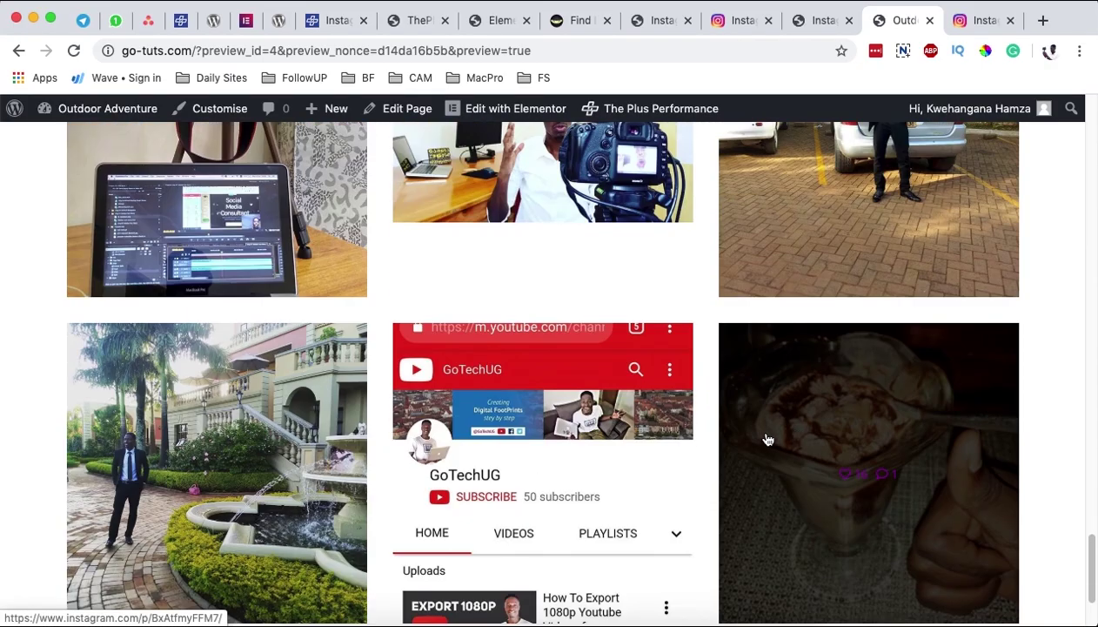
{"action": "scroll", "coordinate": [1014, 359], "scroll_direction": "up", "scroll_amount": 2}
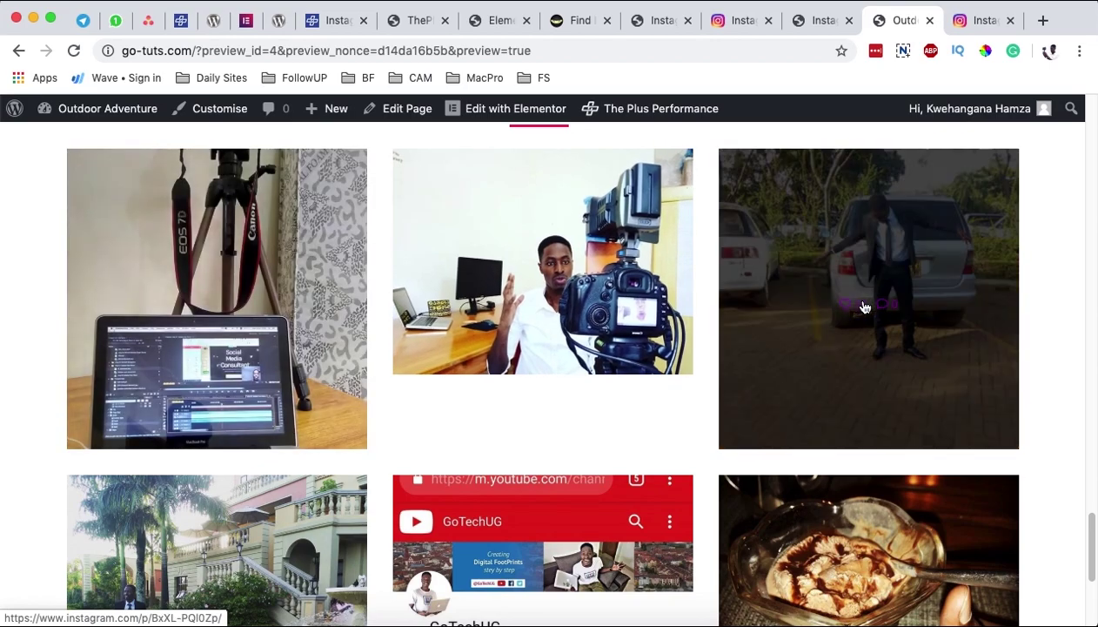
Go back to the Elementor editor and show the Instagram widget's Style settings.
{"action": "left_click", "coordinate": [402, 22]}
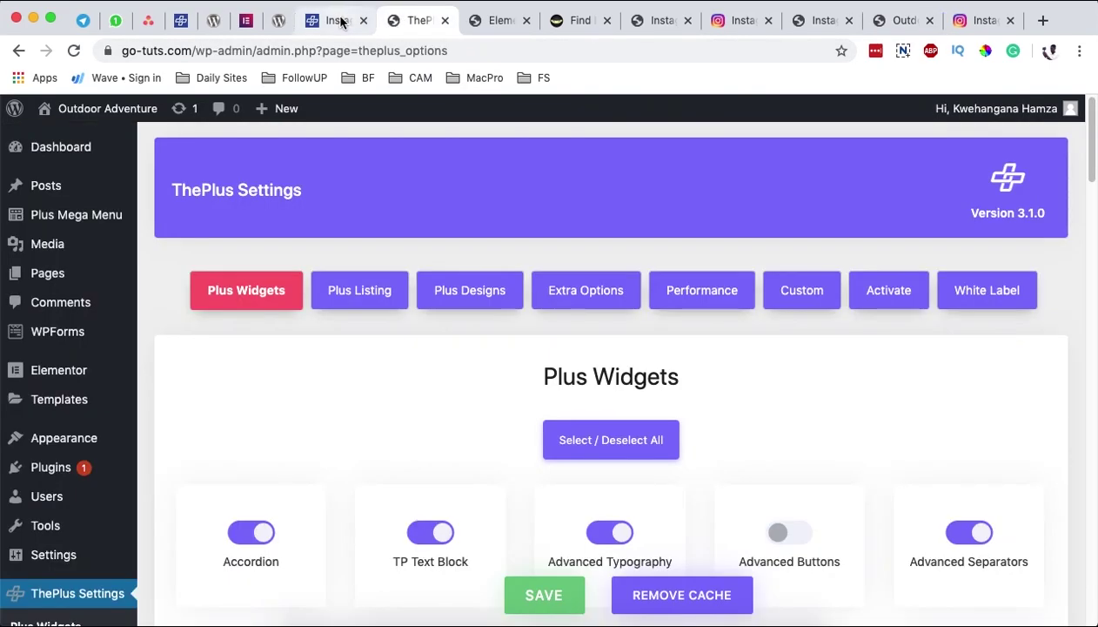
{"action": "left_click", "coordinate": [339, 22]}
{"action": "left_click", "coordinate": [422, 22]}
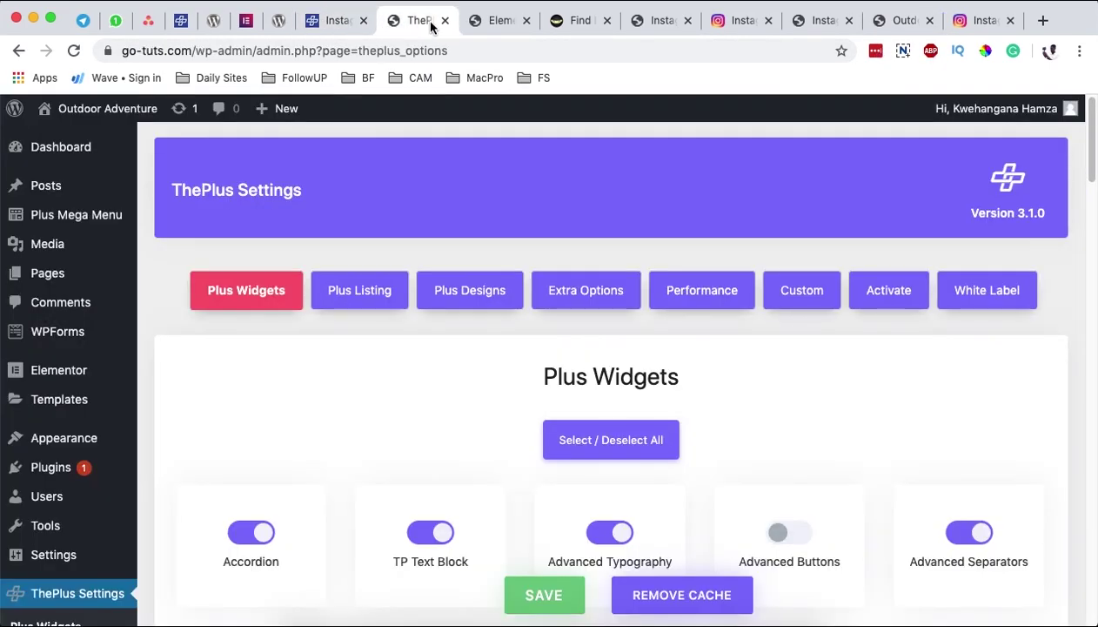
{"action": "left_click", "coordinate": [498, 22]}
{"action": "left_click", "coordinate": [119, 156]}
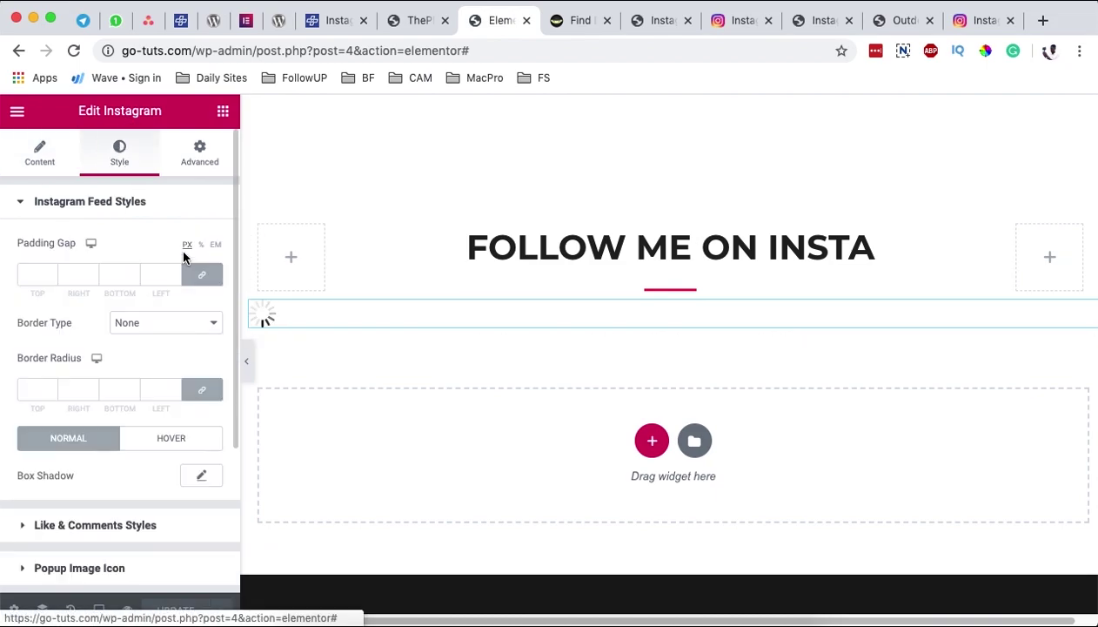
{"action": "scroll", "coordinate": [165, 396], "scroll_direction": "down", "scroll_amount": 5}
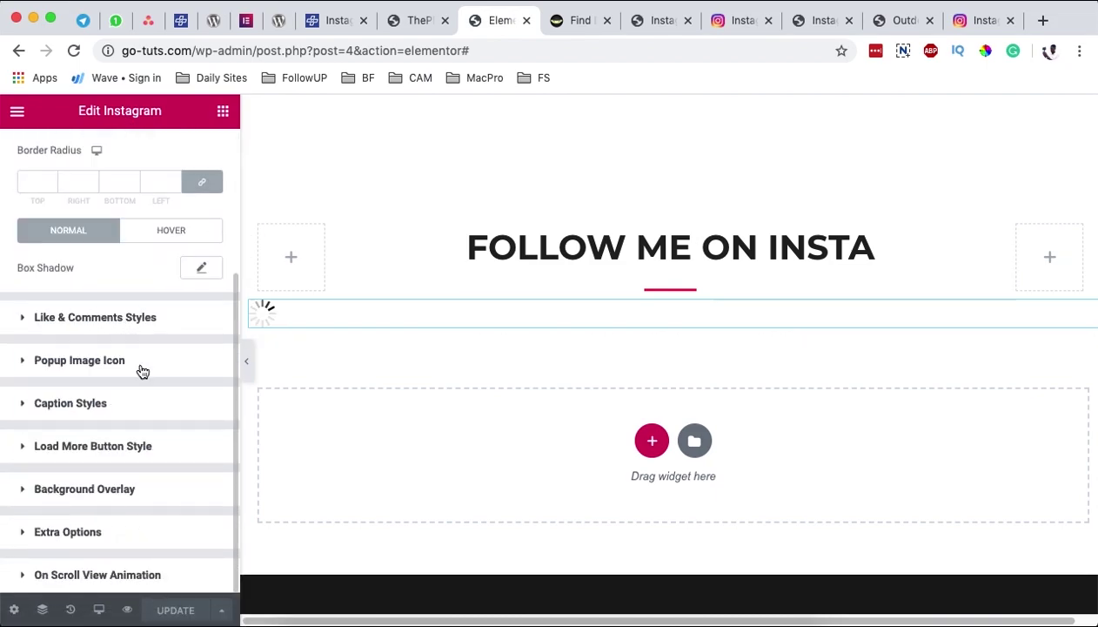
Set the Like & Comments Color to white #FFFFFF and update the page.
{"action": "left_click", "coordinate": [178, 324]}
{"action": "left_click", "coordinate": [197, 325]}
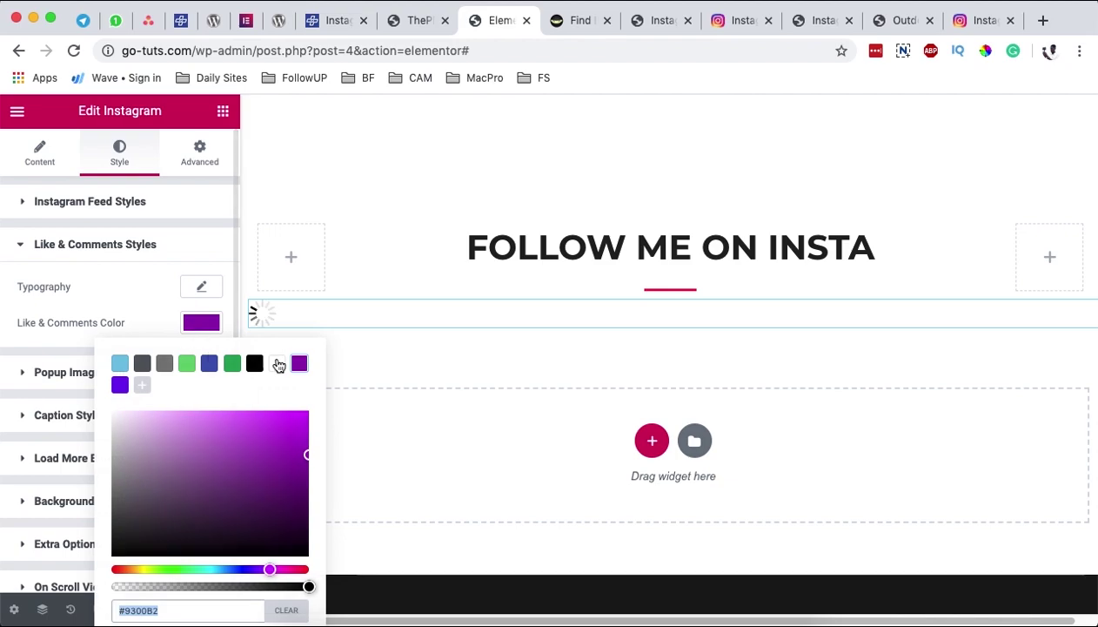
{"action": "left_click", "coordinate": [277, 363]}
{"action": "left_click", "coordinate": [196, 328]}
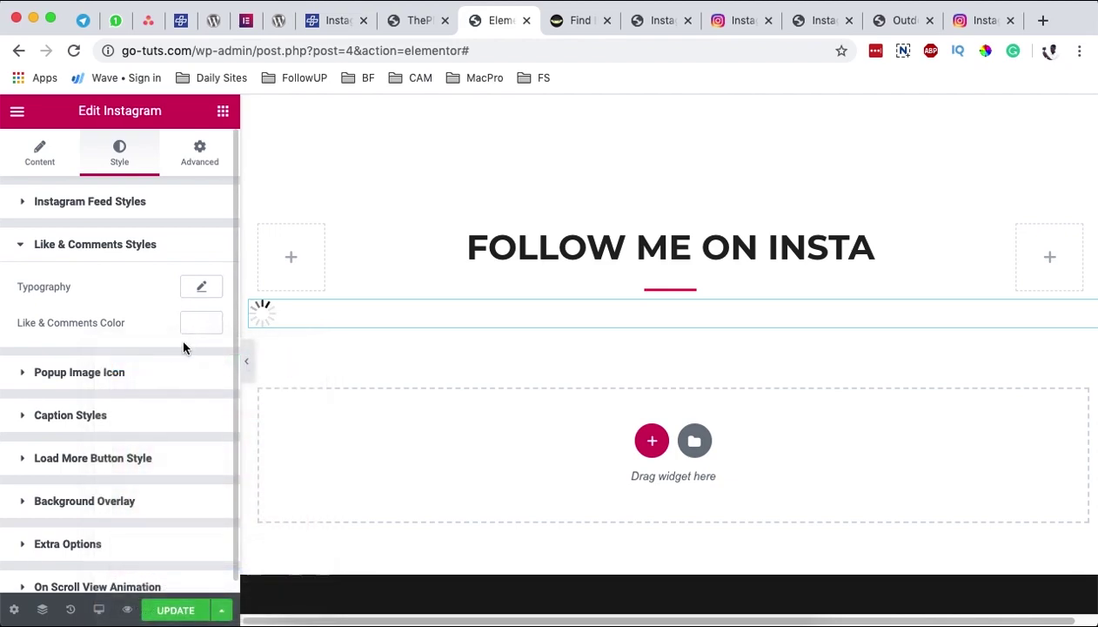
{"action": "left_click", "coordinate": [169, 608]}
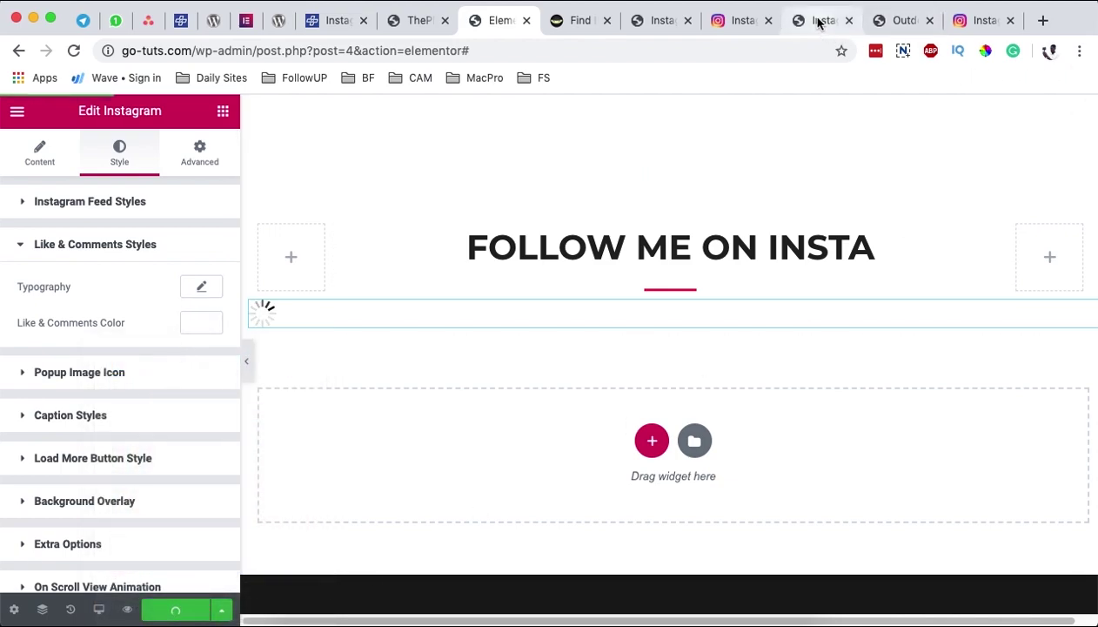
{"action": "left_click", "coordinate": [902, 23]}
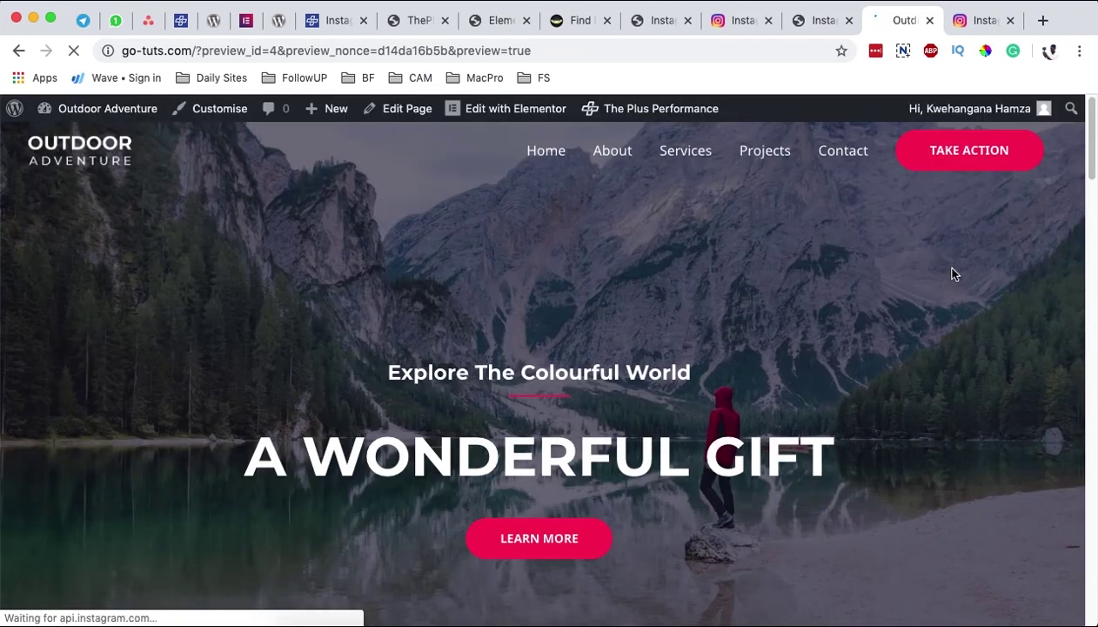
Scroll the preview down to the Follow Me On Insta grid to check the white counts.
{"action": "scroll", "coordinate": [955, 274], "scroll_direction": "down", "scroll_amount": 20}
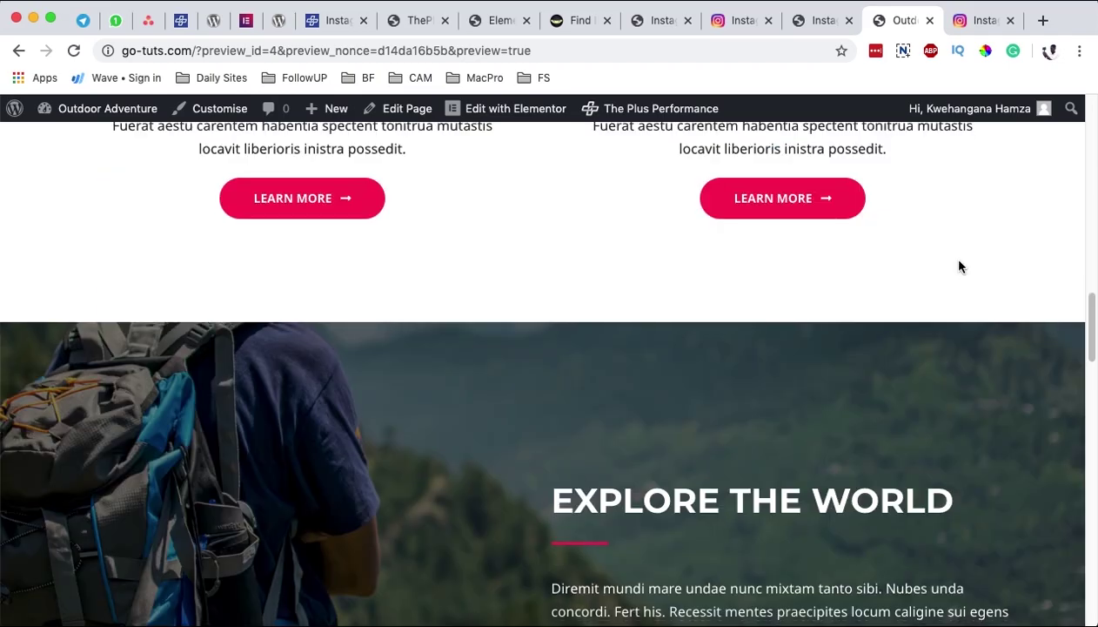
{"action": "scroll", "coordinate": [946, 254], "scroll_direction": "down", "scroll_amount": 9}
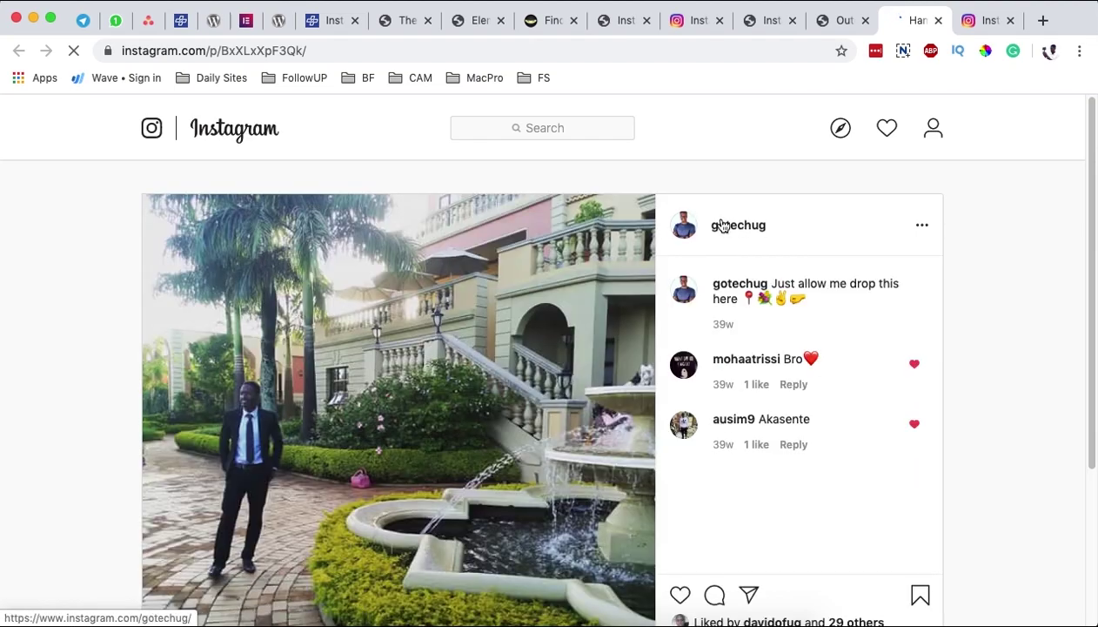
Scroll through the Instagram post of the man by the fountain, then return to the Elementor editor.
{"action": "scroll", "coordinate": [425, 377], "scroll_direction": "down", "scroll_amount": 5}
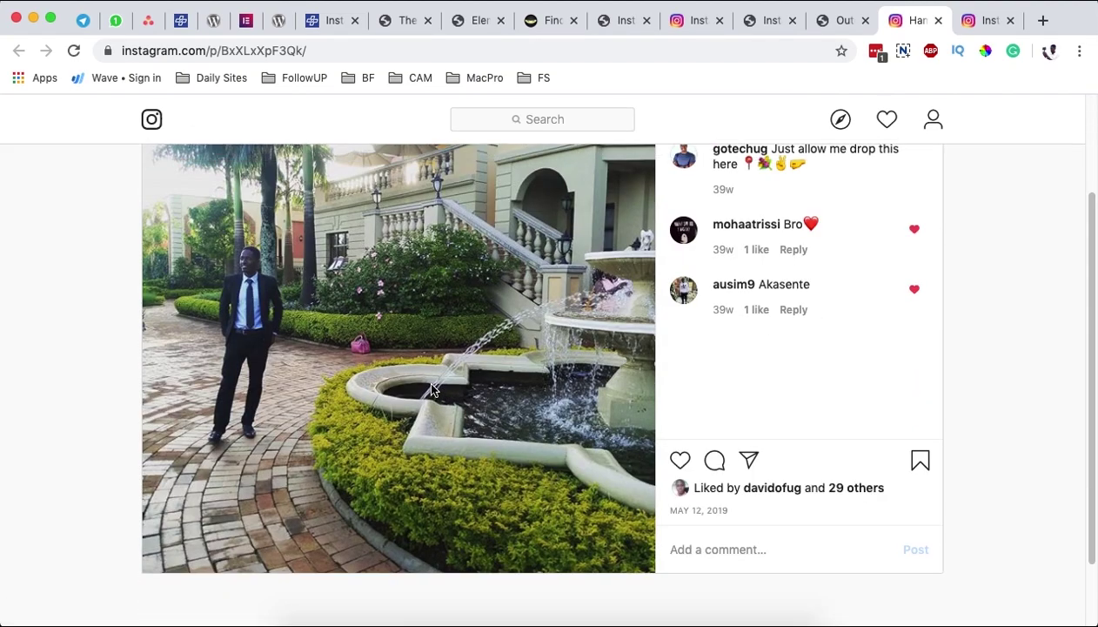
{"action": "scroll", "coordinate": [430, 379], "scroll_direction": "up", "scroll_amount": 5}
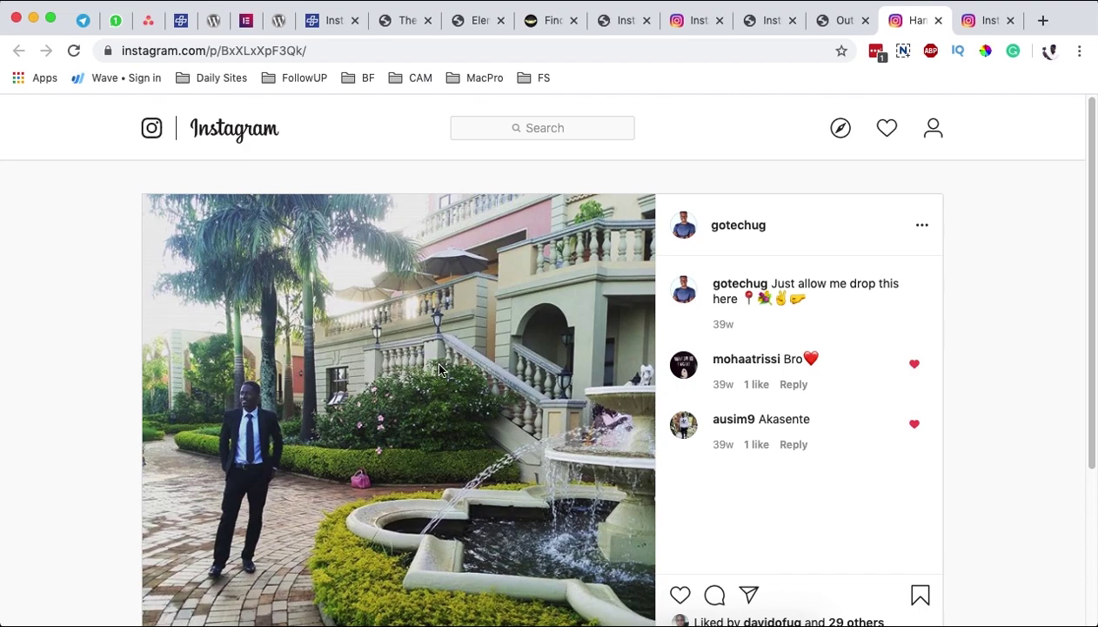
{"action": "left_click", "coordinate": [476, 20]}
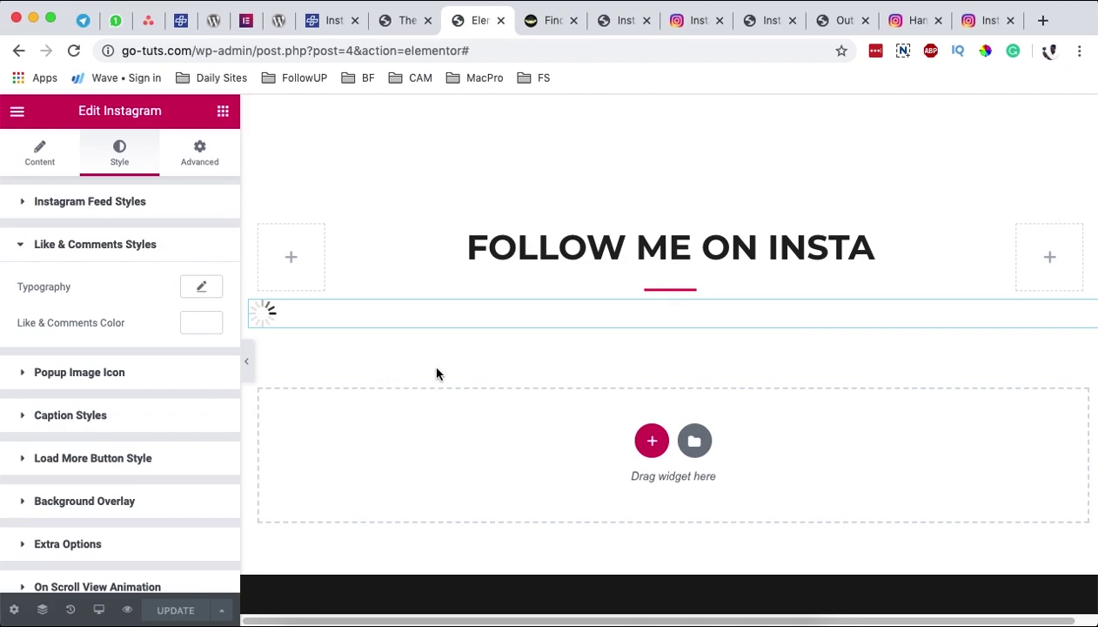
Bring back the Outdoor Adventure live preview and scroll up the page past the restyled Instagram feed.
{"action": "left_click", "coordinate": [915, 20]}
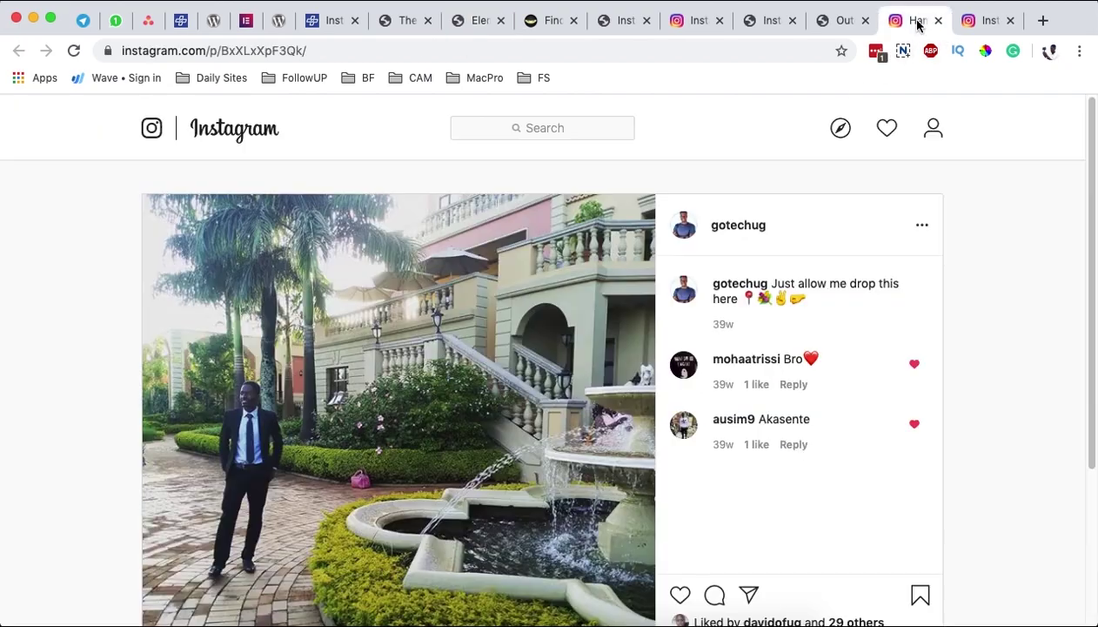
{"action": "left_click", "coordinate": [846, 24]}
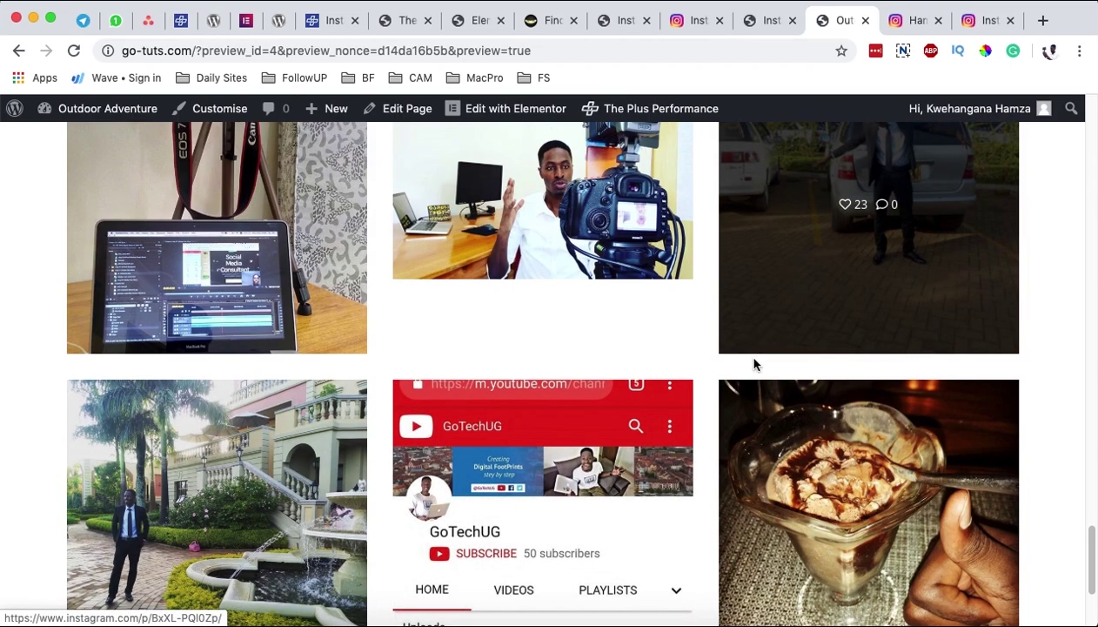
{"action": "scroll", "coordinate": [755, 364], "scroll_direction": "up", "scroll_amount": 3}
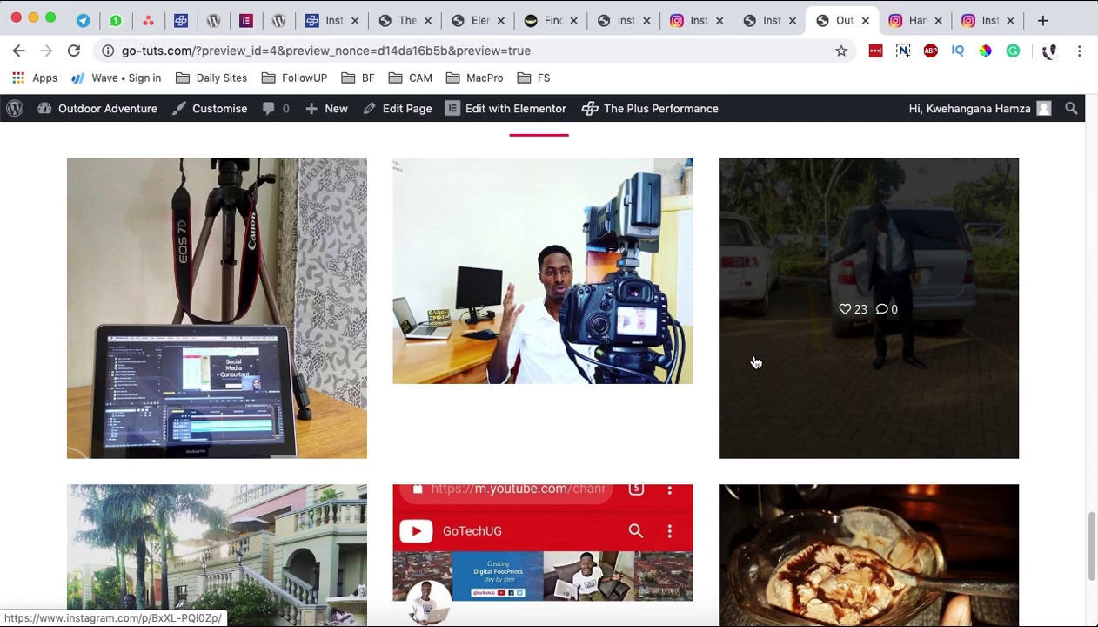
{"action": "scroll", "coordinate": [749, 366], "scroll_direction": "up", "scroll_amount": 10}
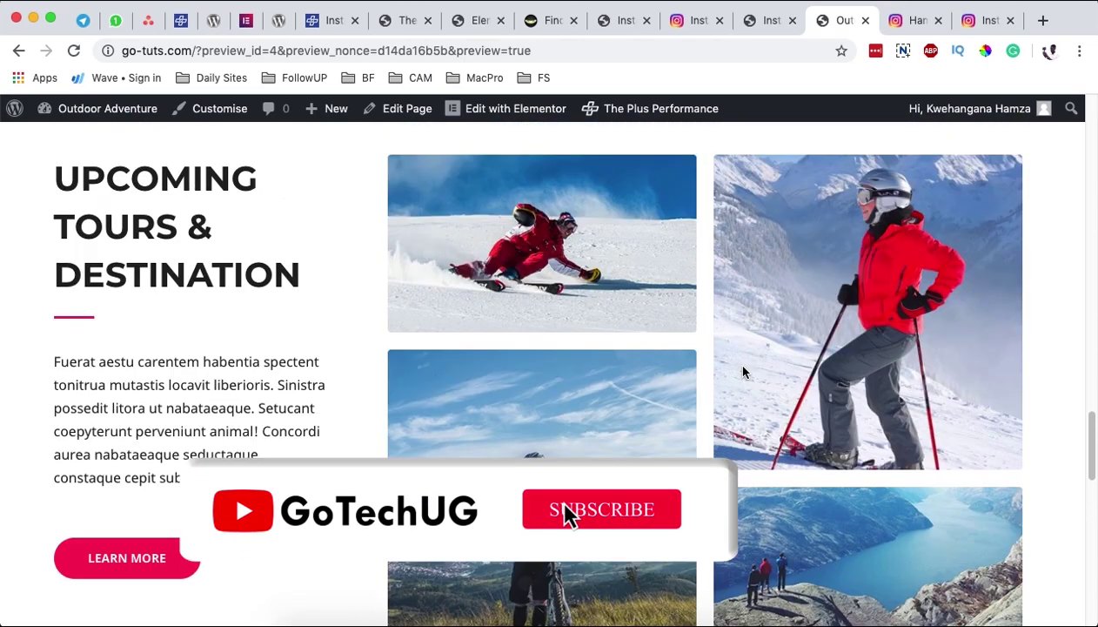
{"action": "scroll", "coordinate": [743, 372], "scroll_direction": "up", "scroll_amount": 3}
{"action": "scroll", "coordinate": [744, 371], "scroll_direction": "up", "scroll_amount": 3}
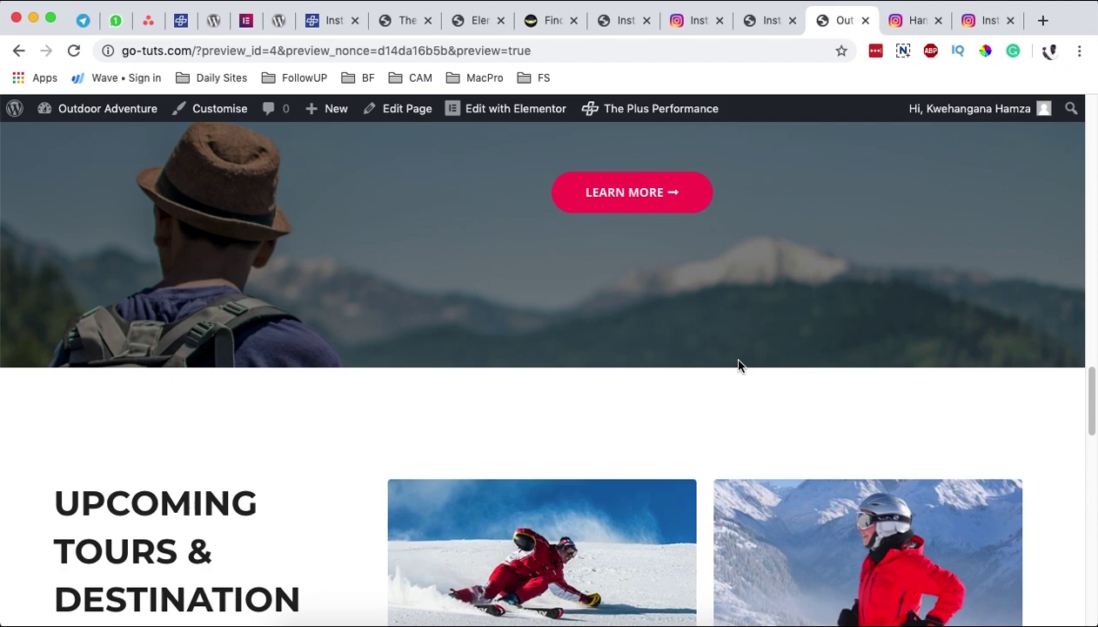
{"action": "scroll", "coordinate": [738, 364], "scroll_direction": "up", "scroll_amount": 6}
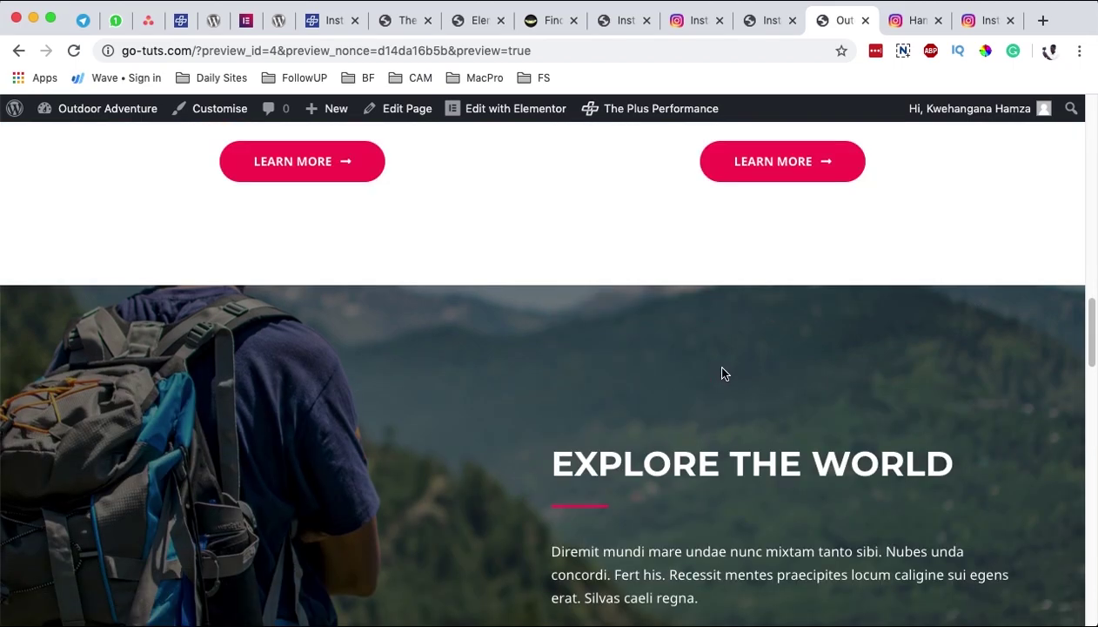
{"action": "scroll", "coordinate": [728, 365], "scroll_direction": "up", "scroll_amount": 1}
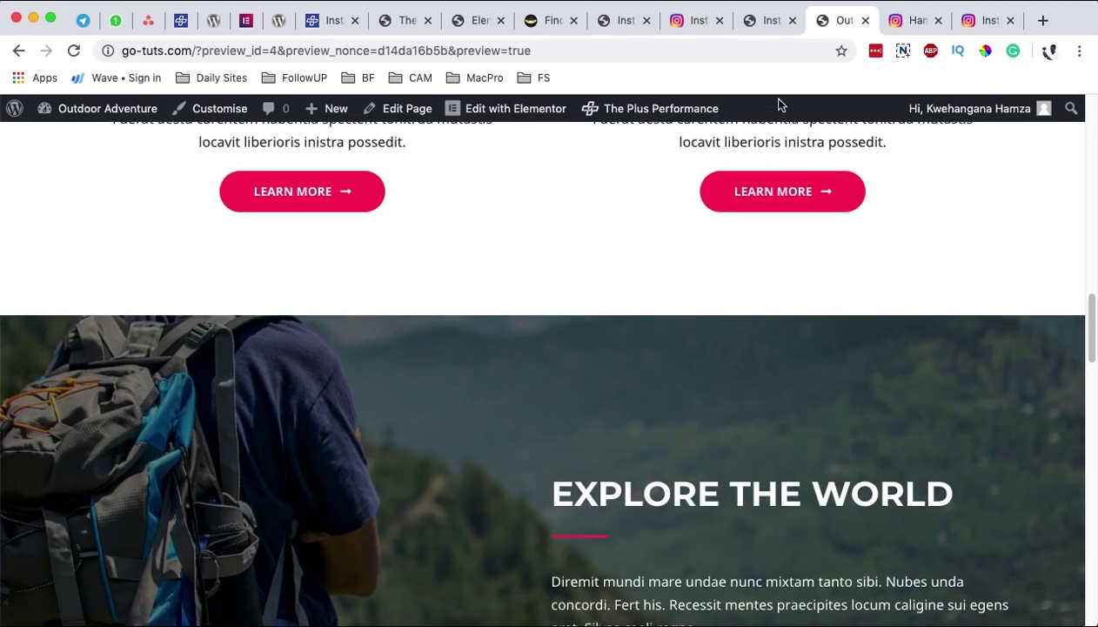